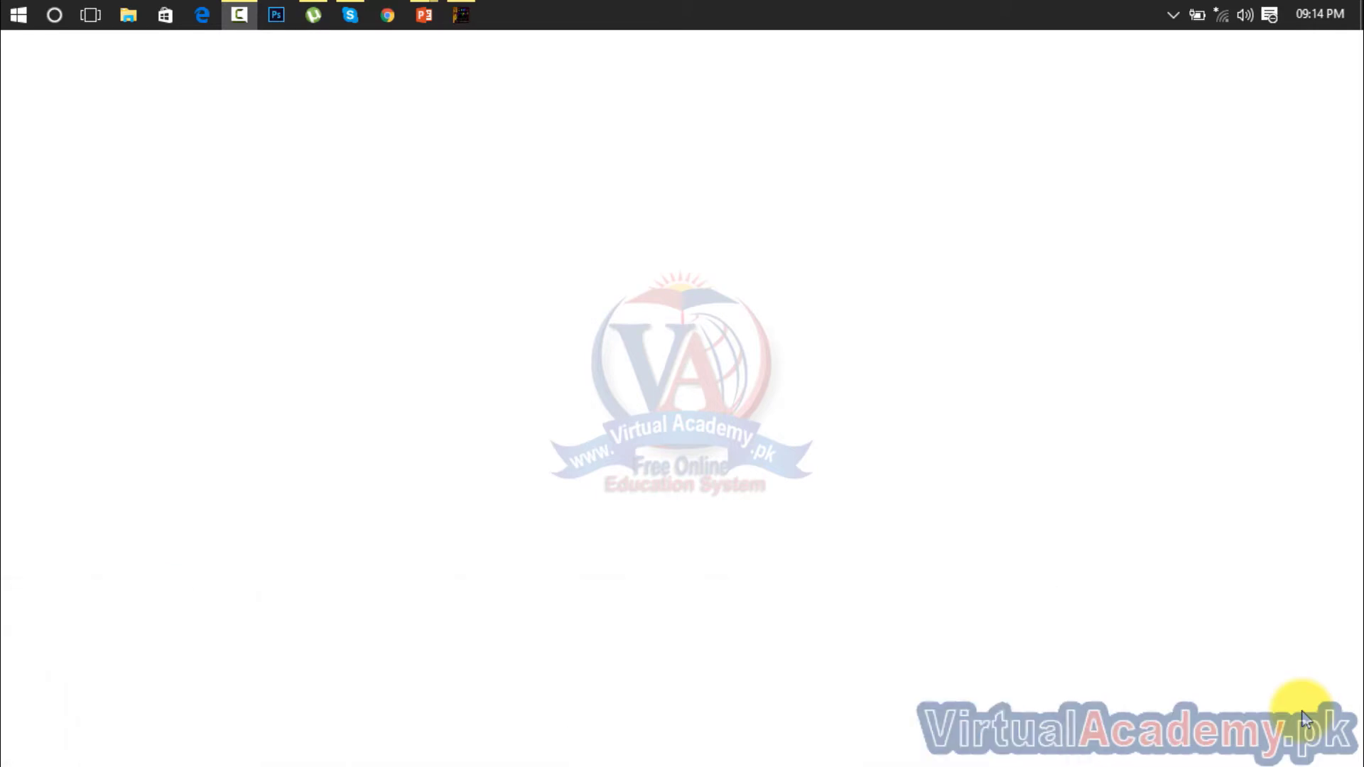
Step: Switch to the open InPage document
click(455, 14)
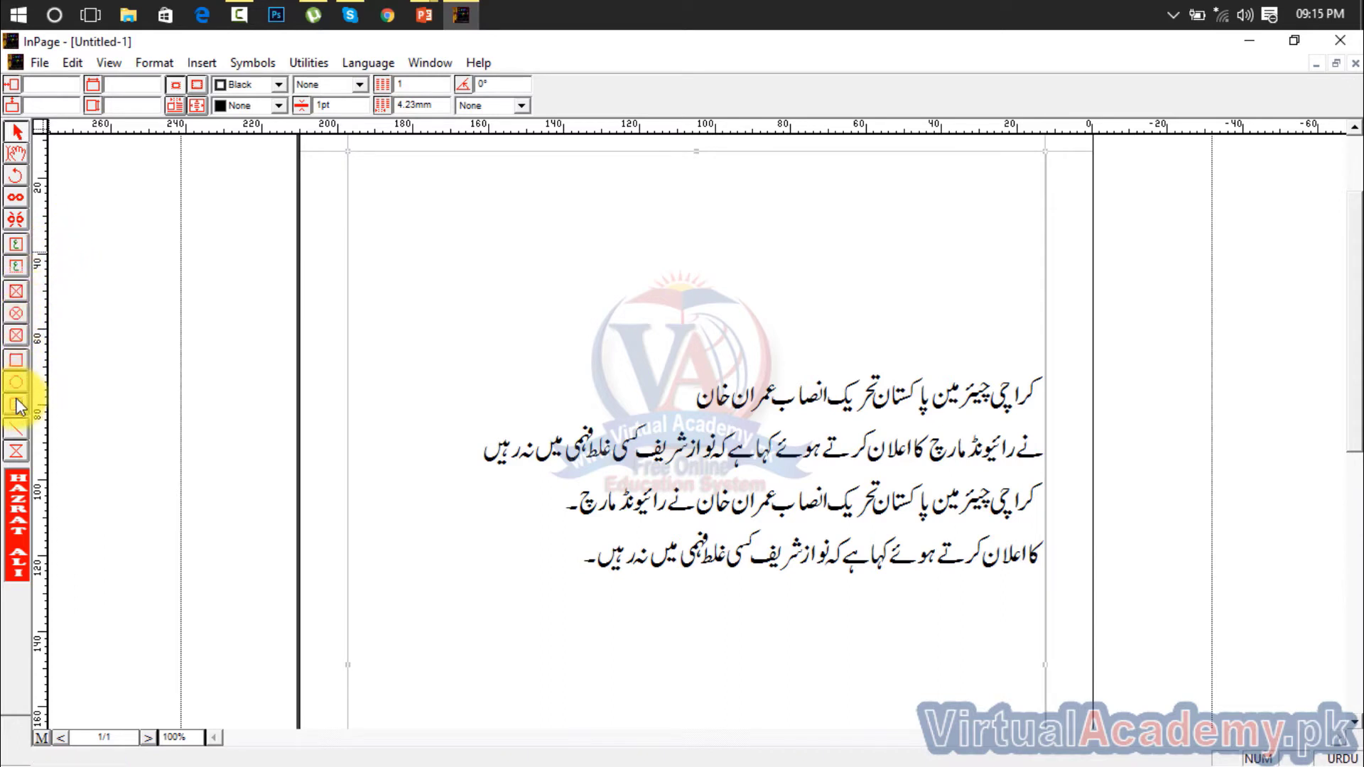
Step: Draw a rectangular picture box over the Urdu text, and delete the box again
click(17, 292)
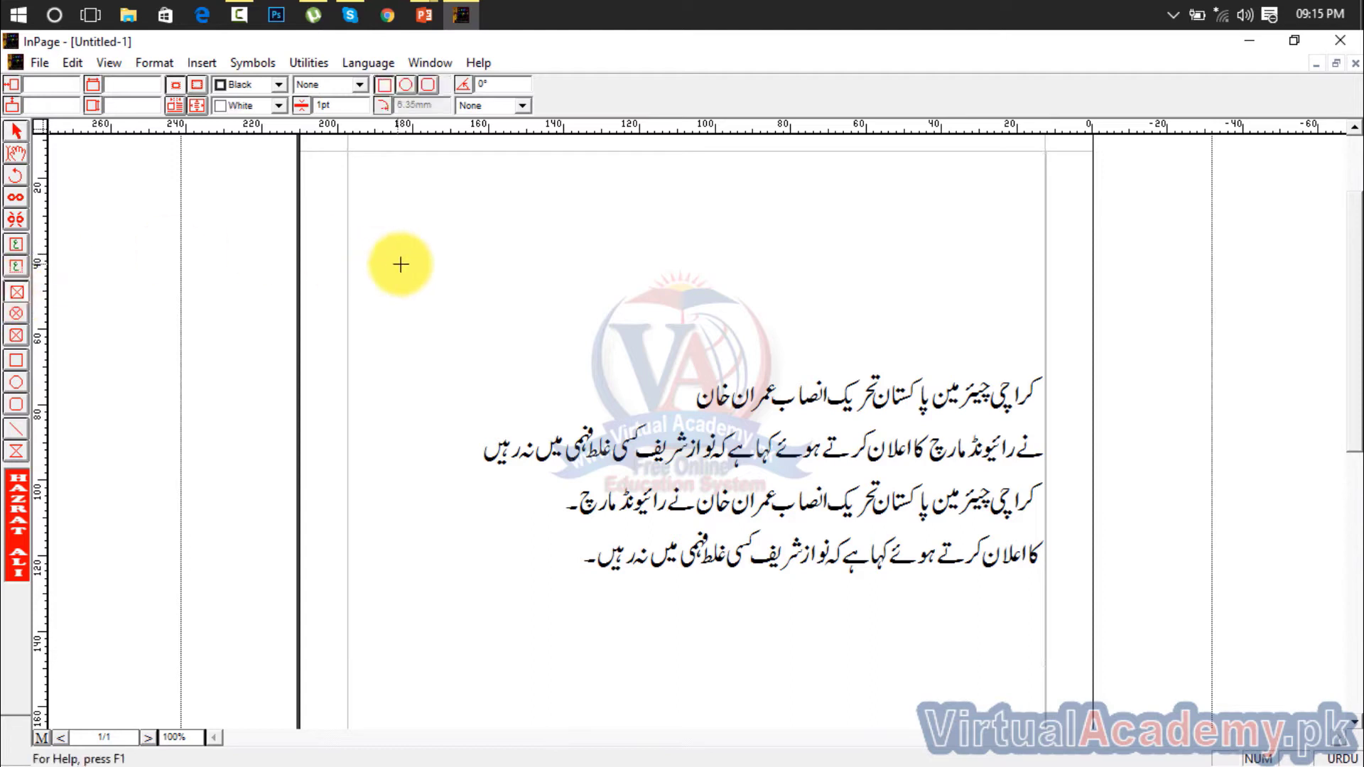
drag(441, 277, 949, 569)
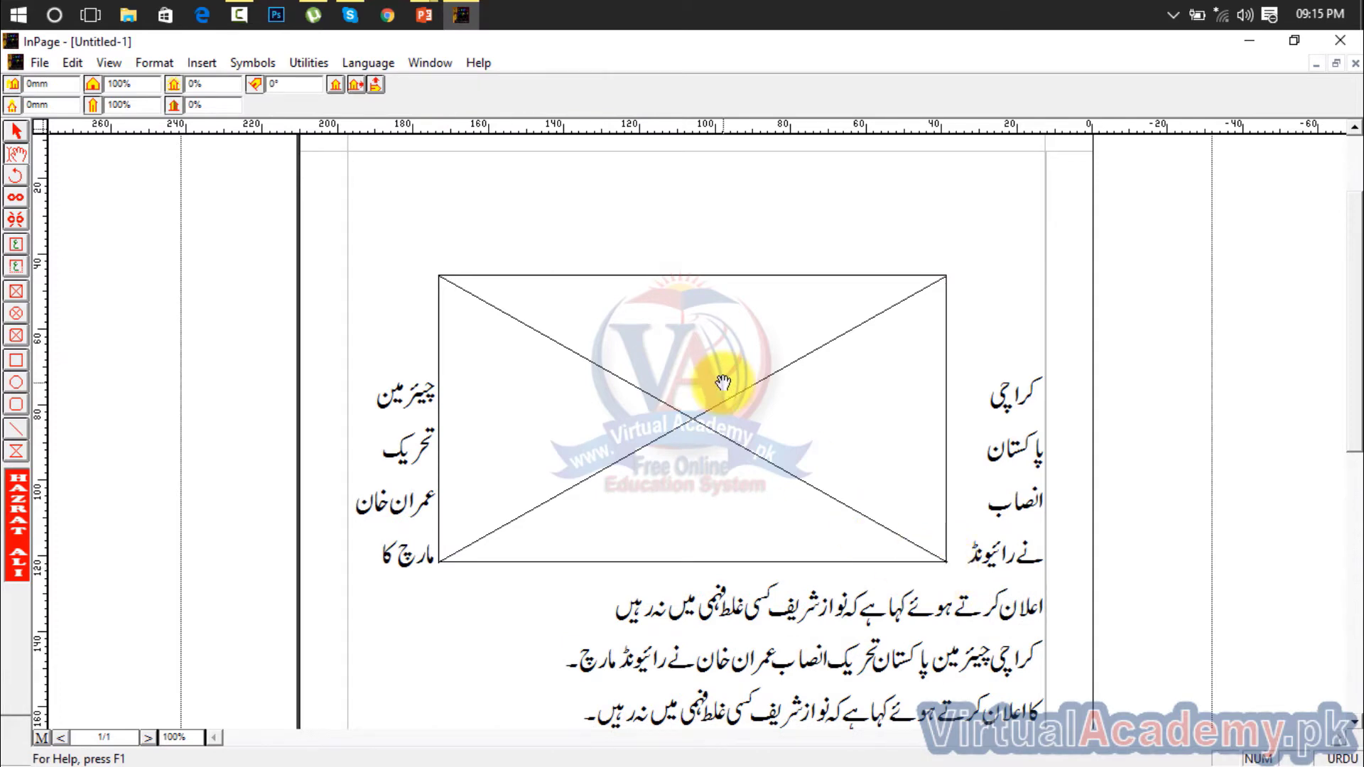
click(21, 132)
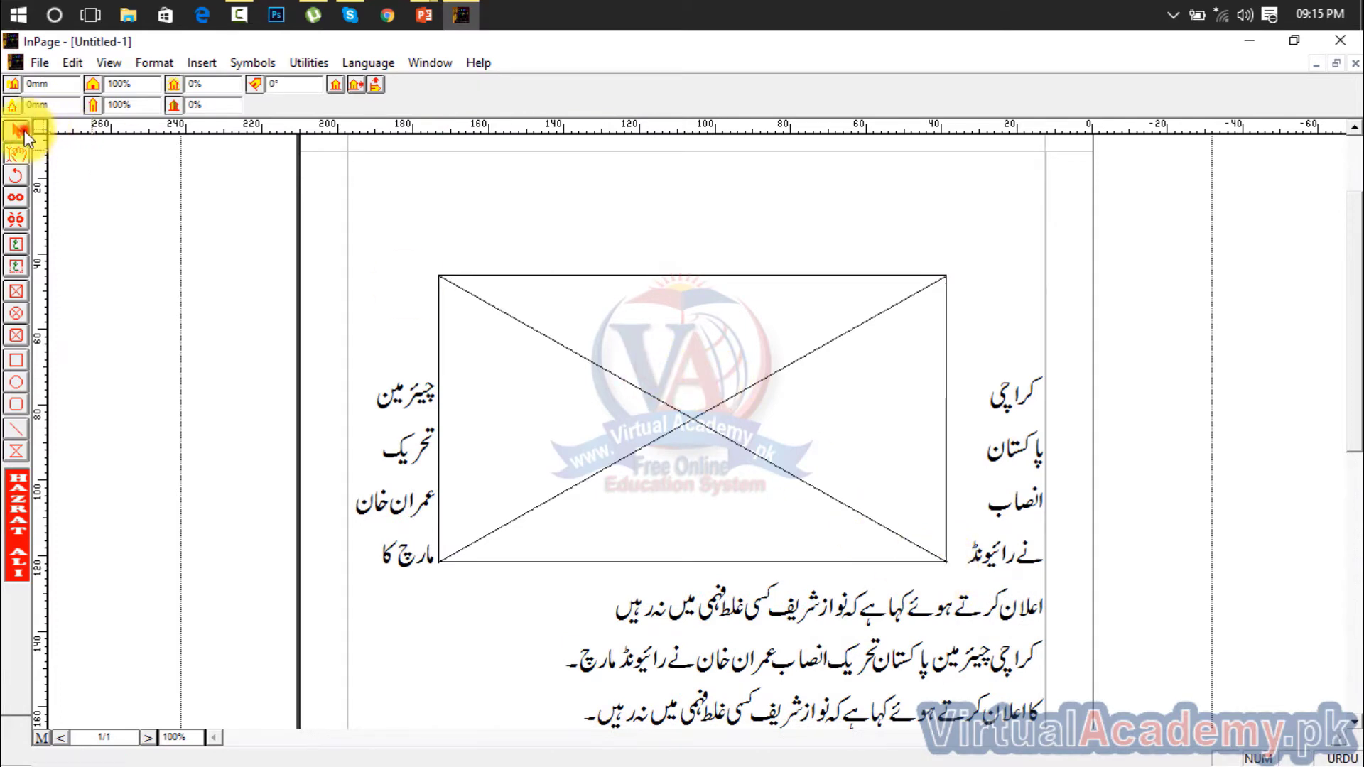
click(664, 317)
key(Delete)
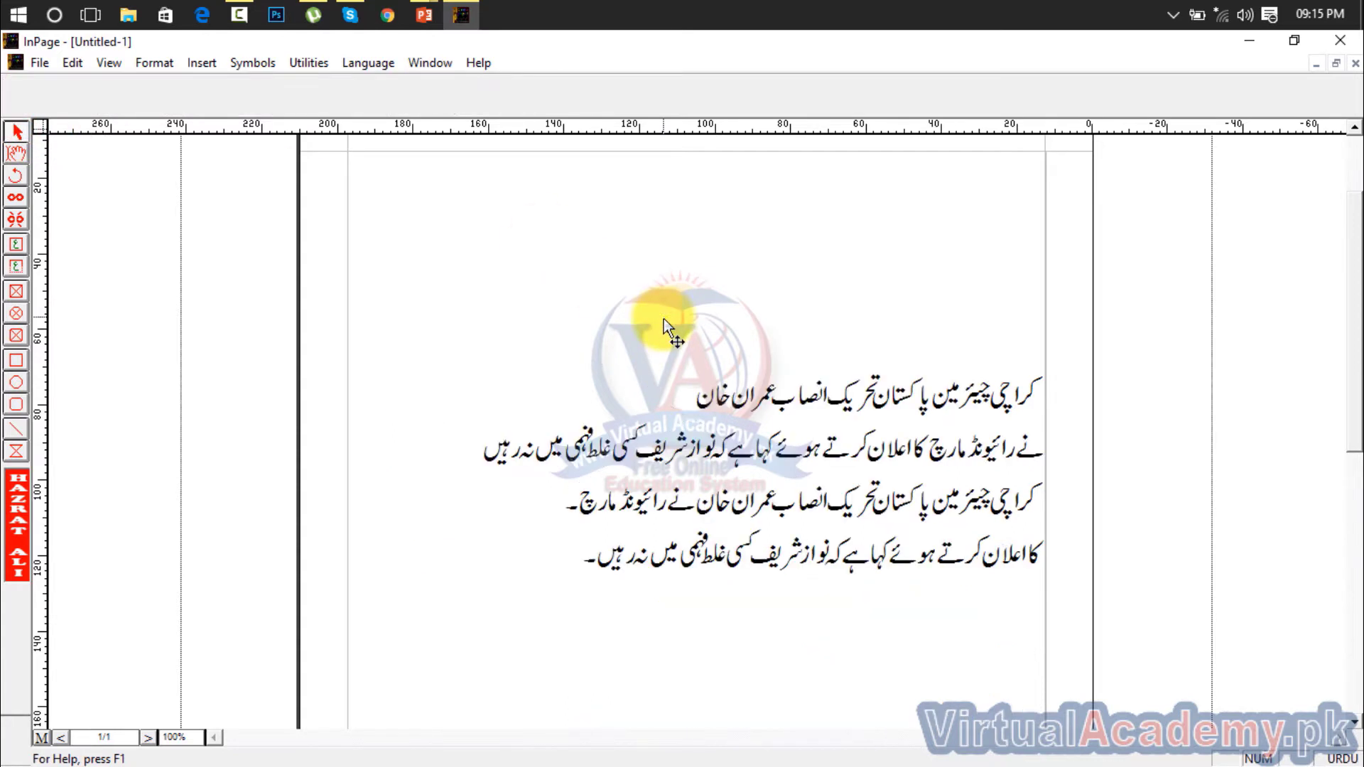
Step: Delete all the Urdu text from the page
click(711, 403)
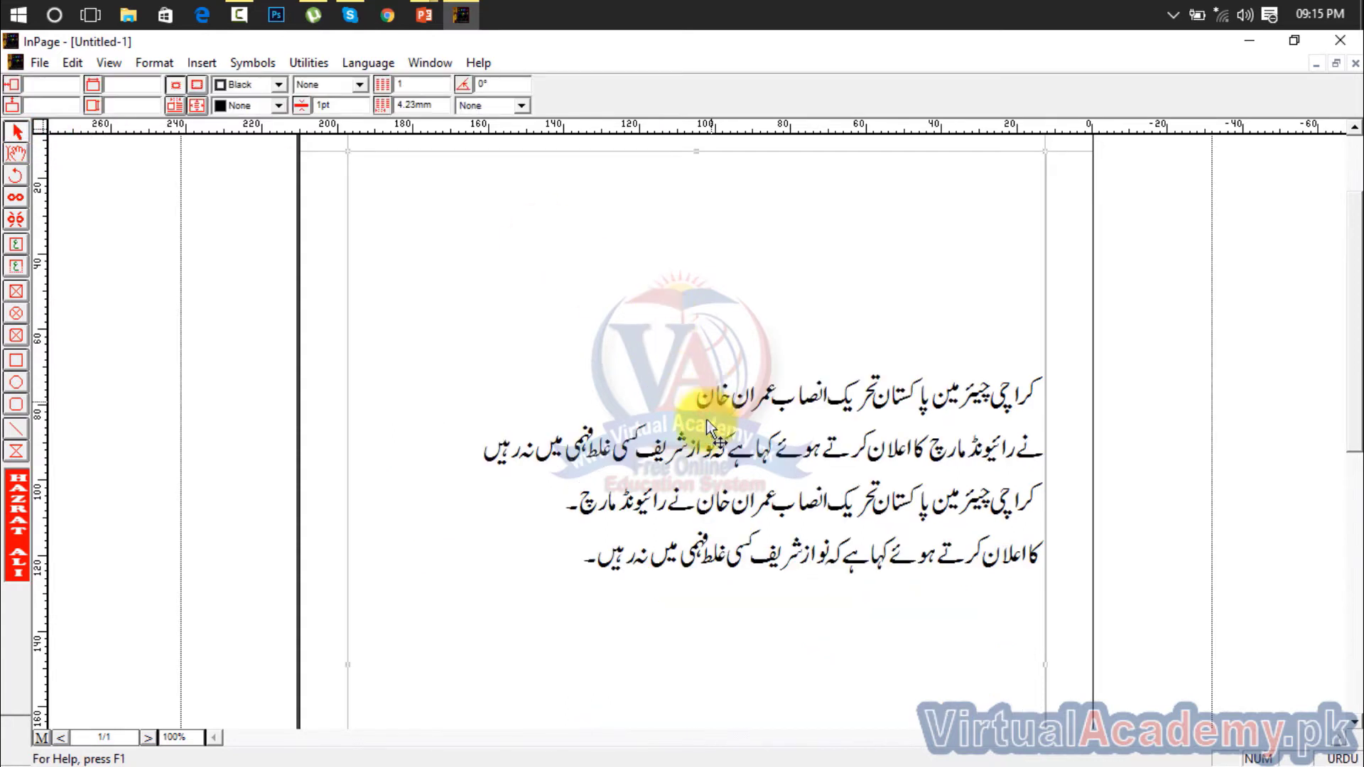
click(17, 155)
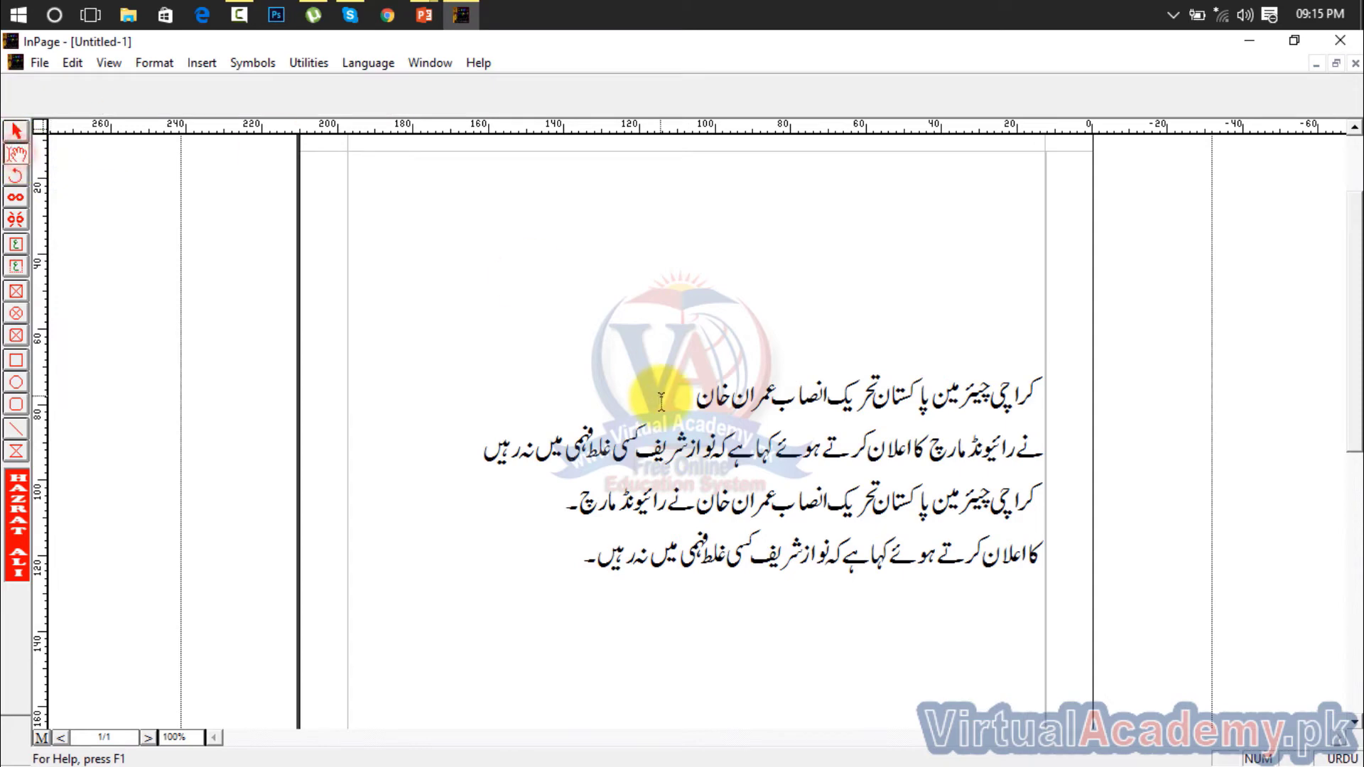
click(654, 396)
key(ctrl+a)
key(Delete)
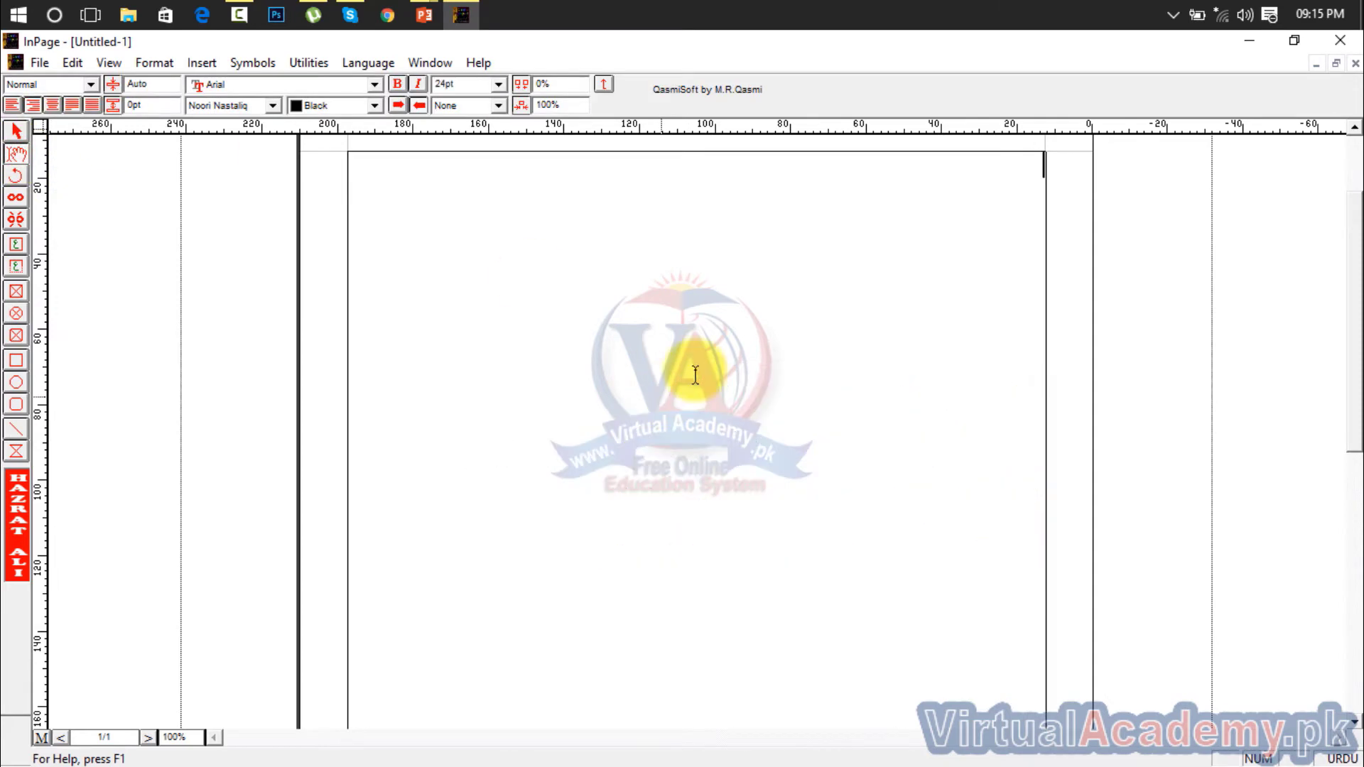
Step: Draw a rectangular picture box about 151 × 69 mm on the empty page and select it
click(17, 291)
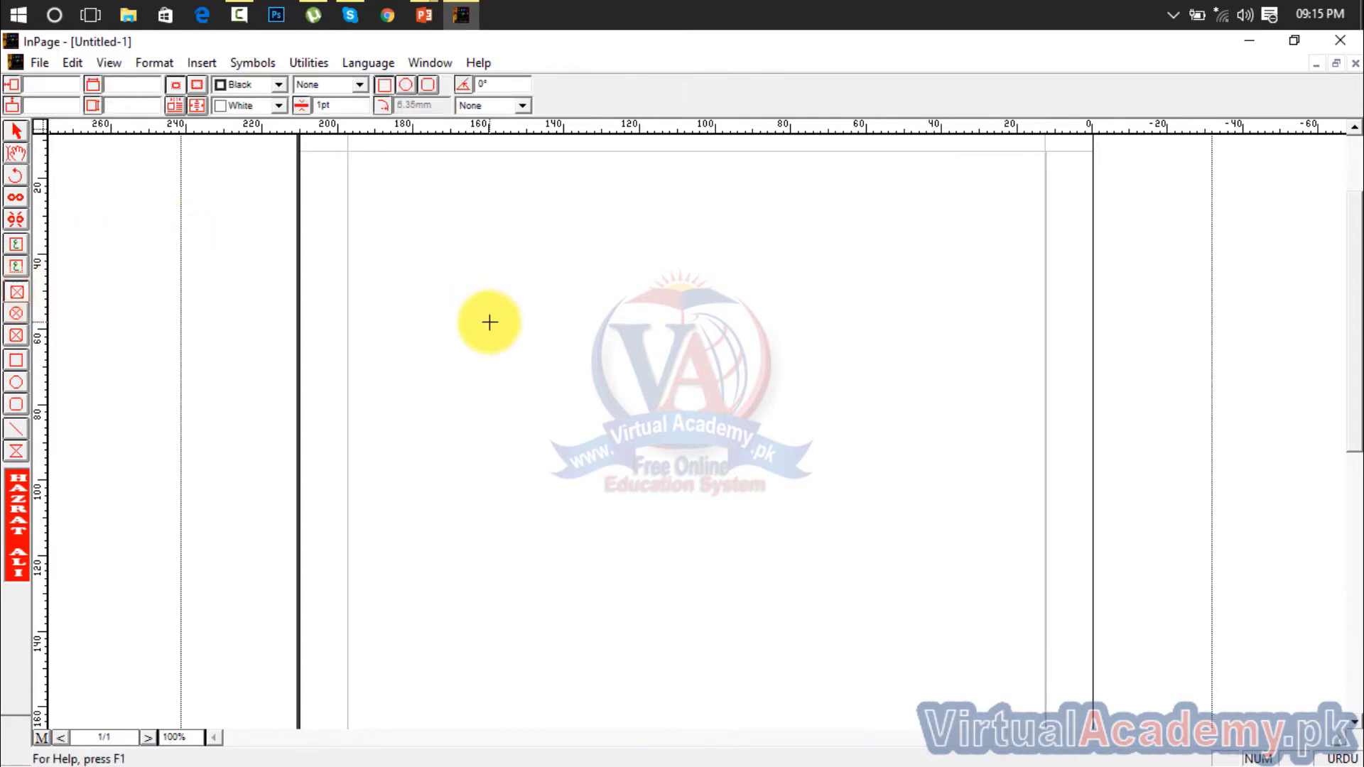
drag(415, 280, 986, 541)
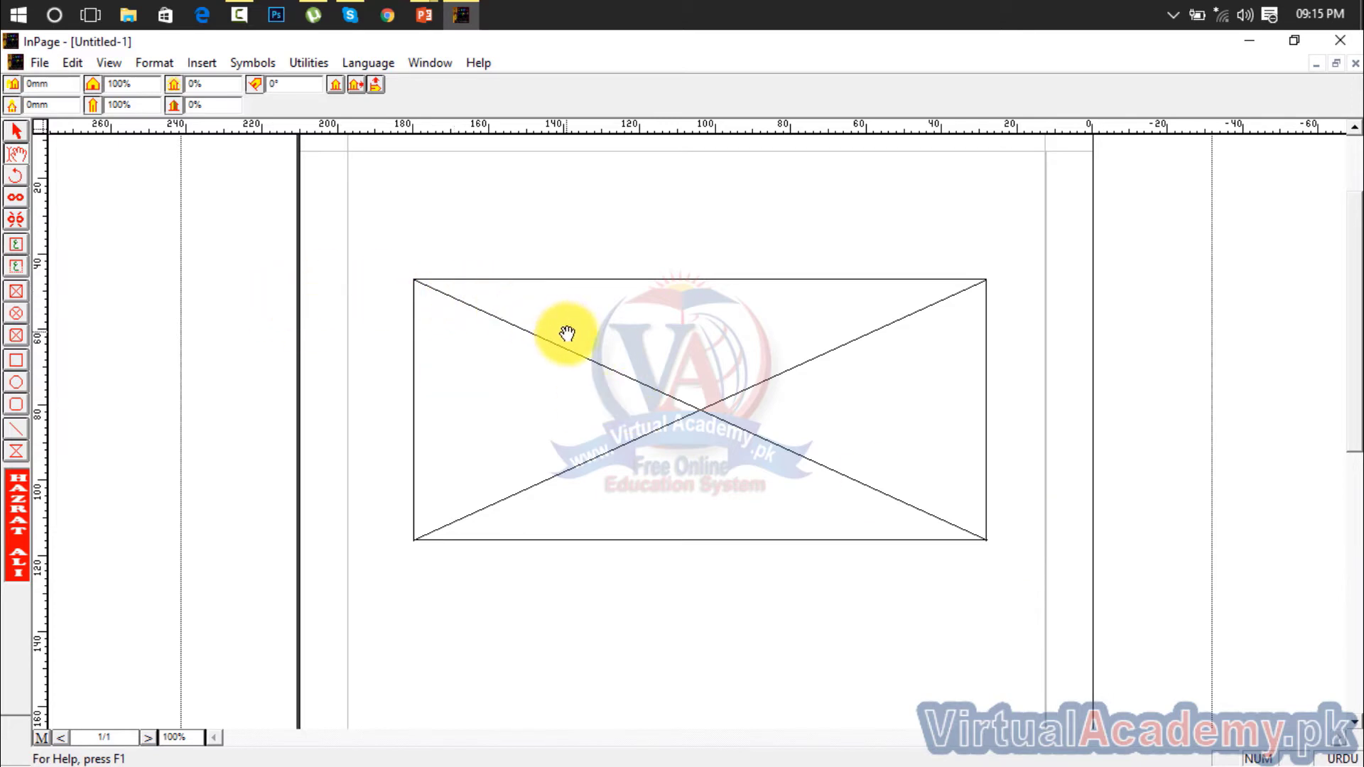
click(19, 138)
click(573, 285)
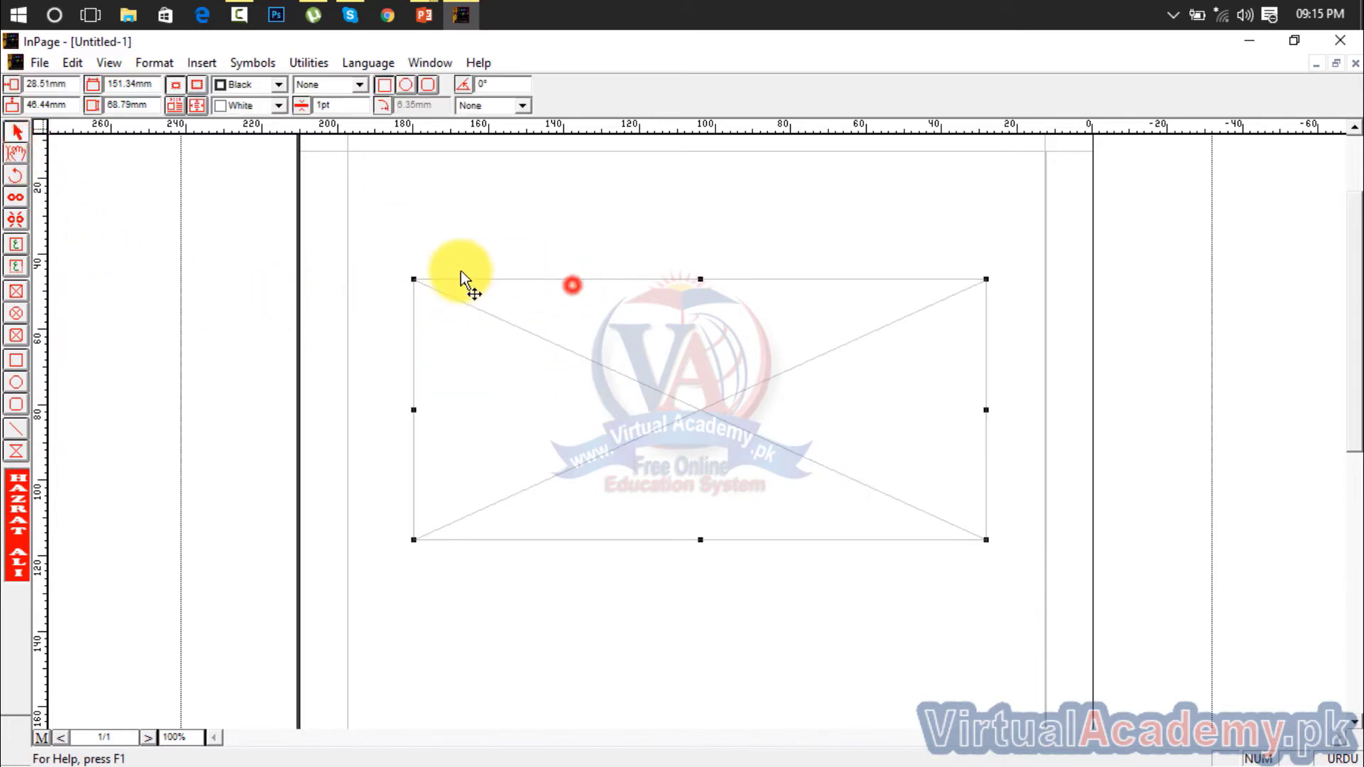
Step: Shrink the rectangular picture box to about 112 × 55 mm and move it to about 54 mm across, 24 mm down
drag(461, 271, 561, 218)
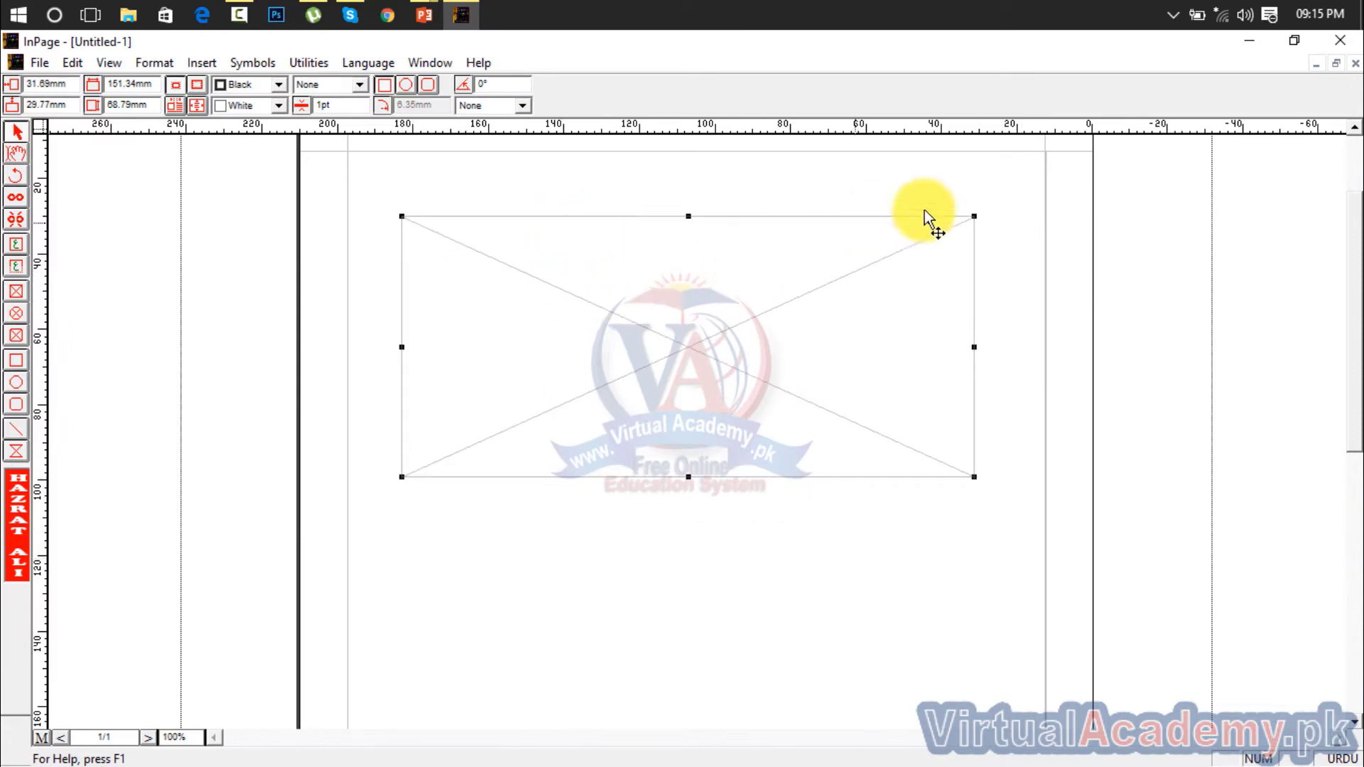
drag(974, 218, 824, 274)
drag(728, 332, 797, 260)
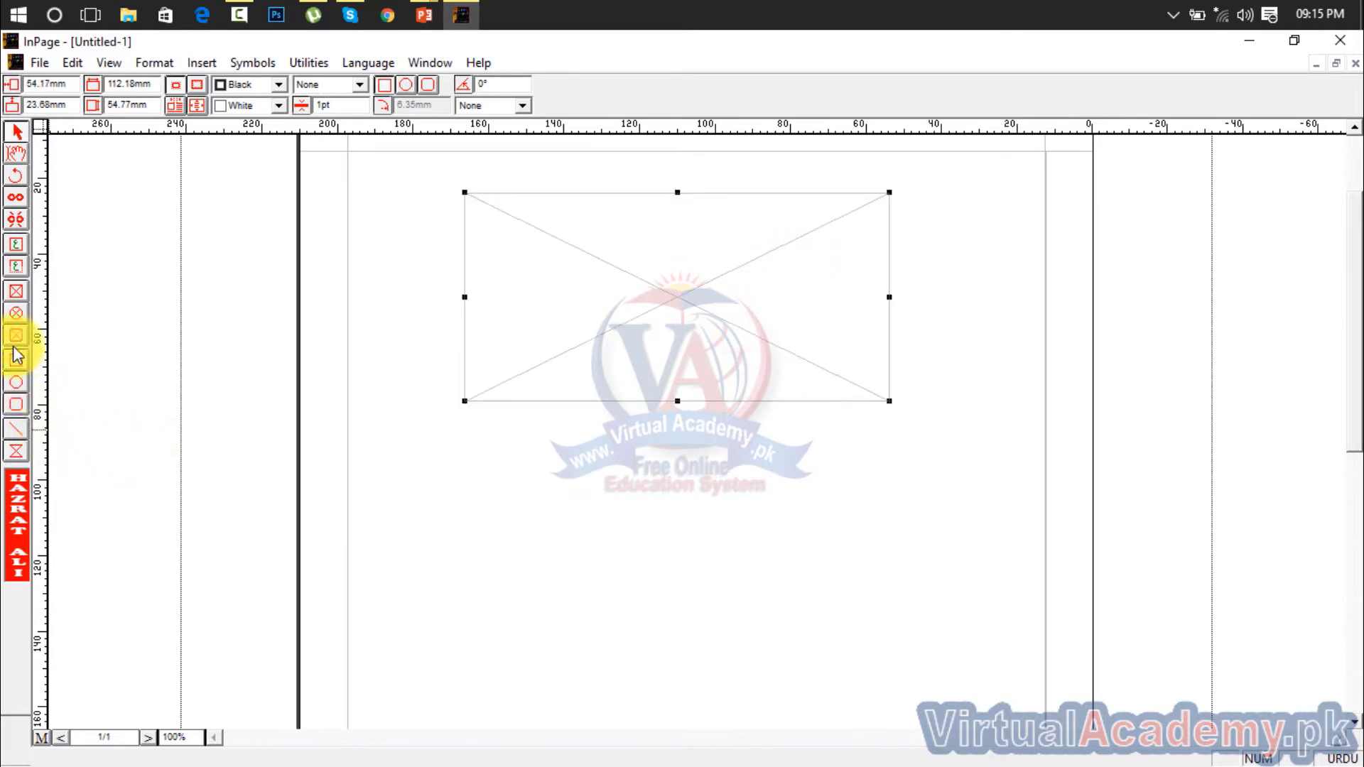
Step: Draw an elliptical picture box about 71 × 67 mm below the rectangular one
click(16, 313)
mouse_move(577, 449)
mouse_down()
mouse_move(616, 455)
mouse_move(871, 621)
mouse_move(817, 707)
mouse_move(845, 705)
mouse_up()
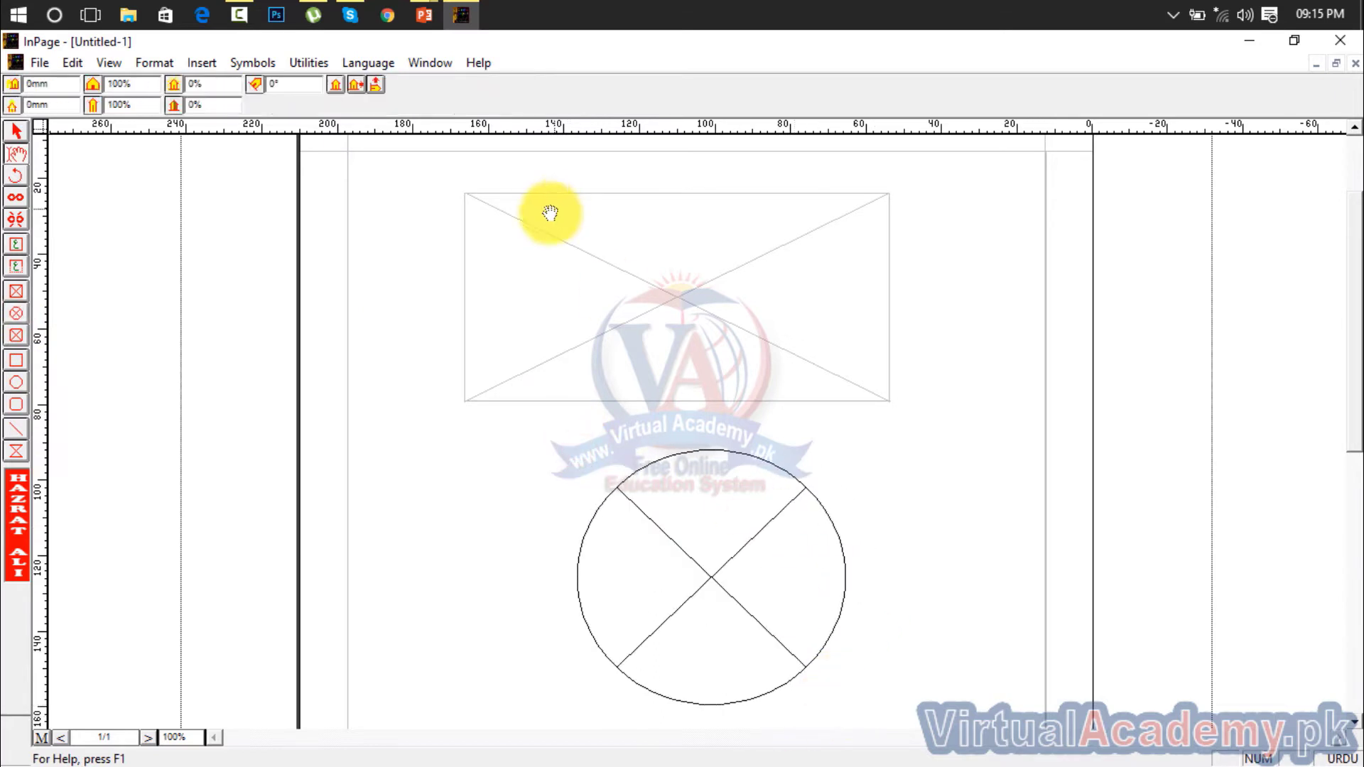
click(17, 130)
click(561, 304)
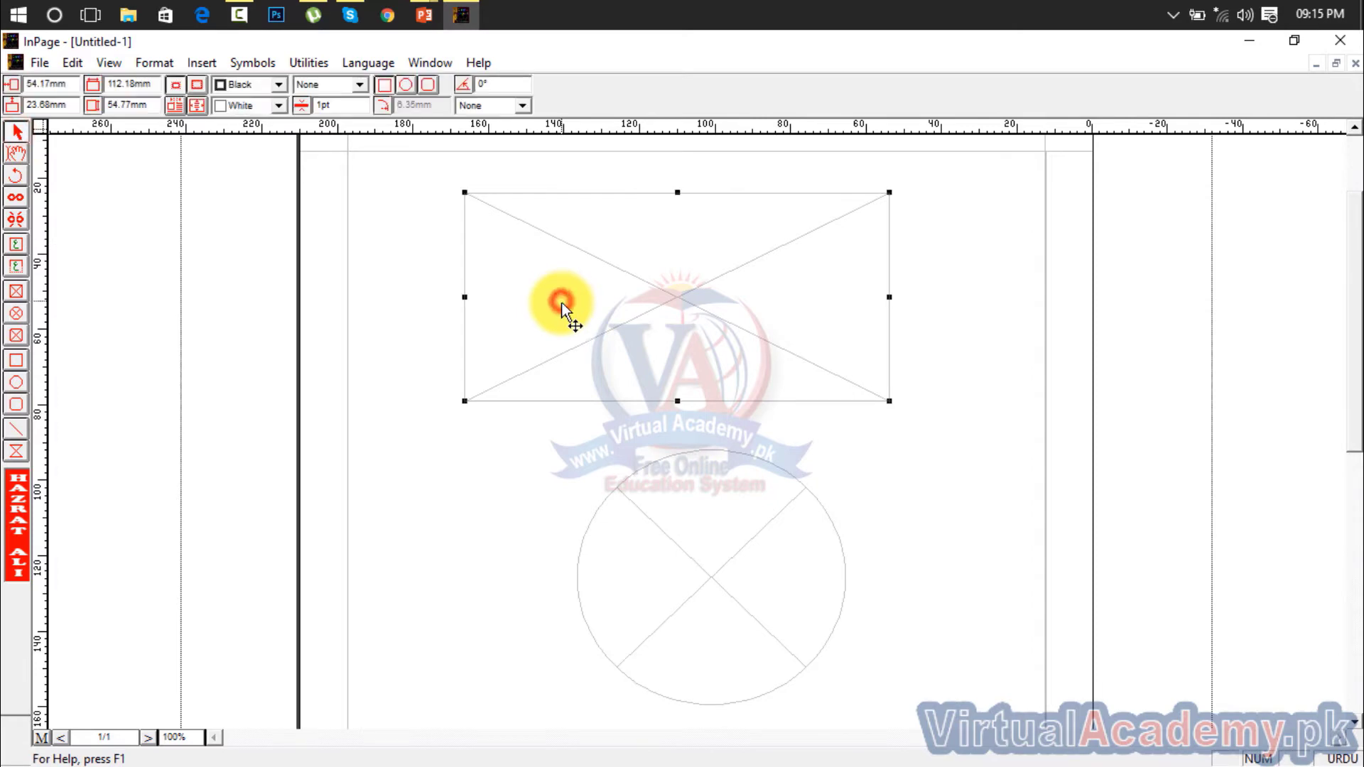
Step: Try the rounded shape on the elliptical picture box, and return it to the oval shape
click(713, 547)
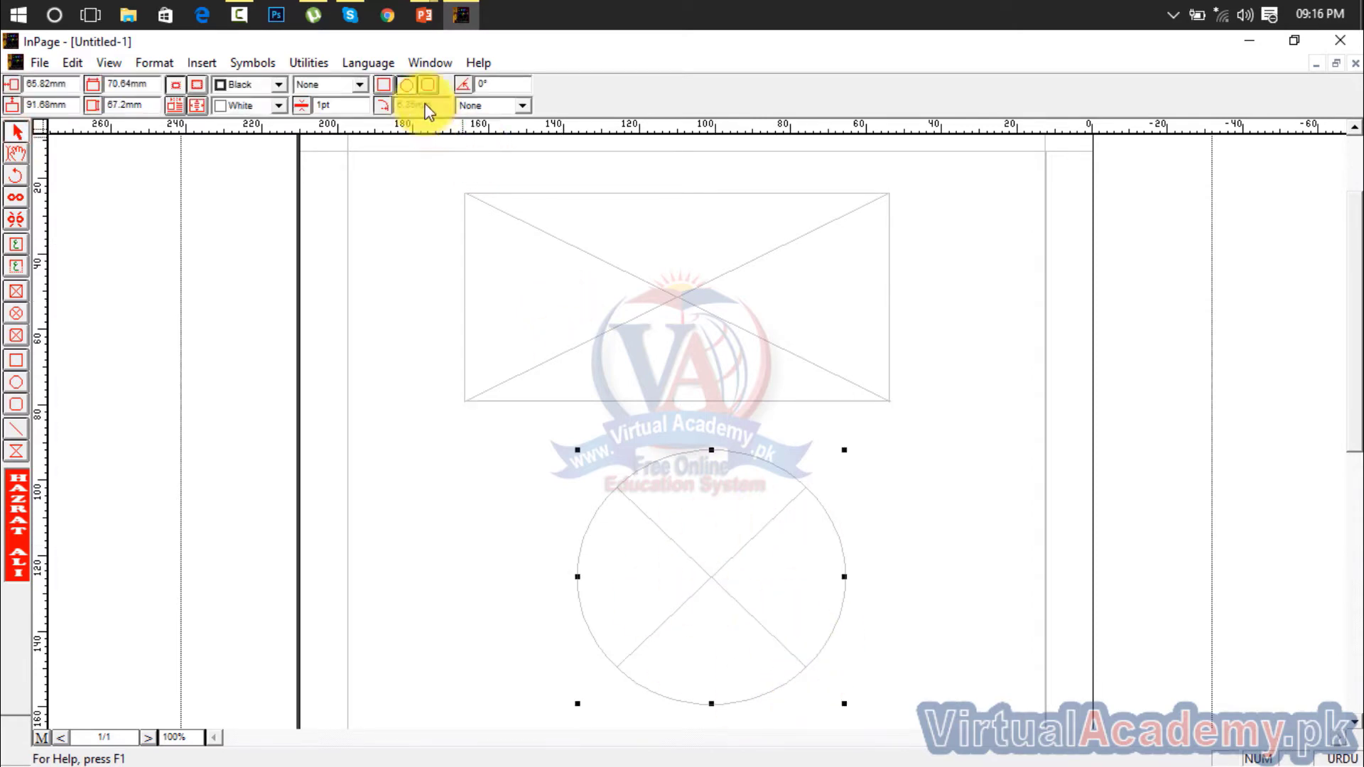
click(426, 85)
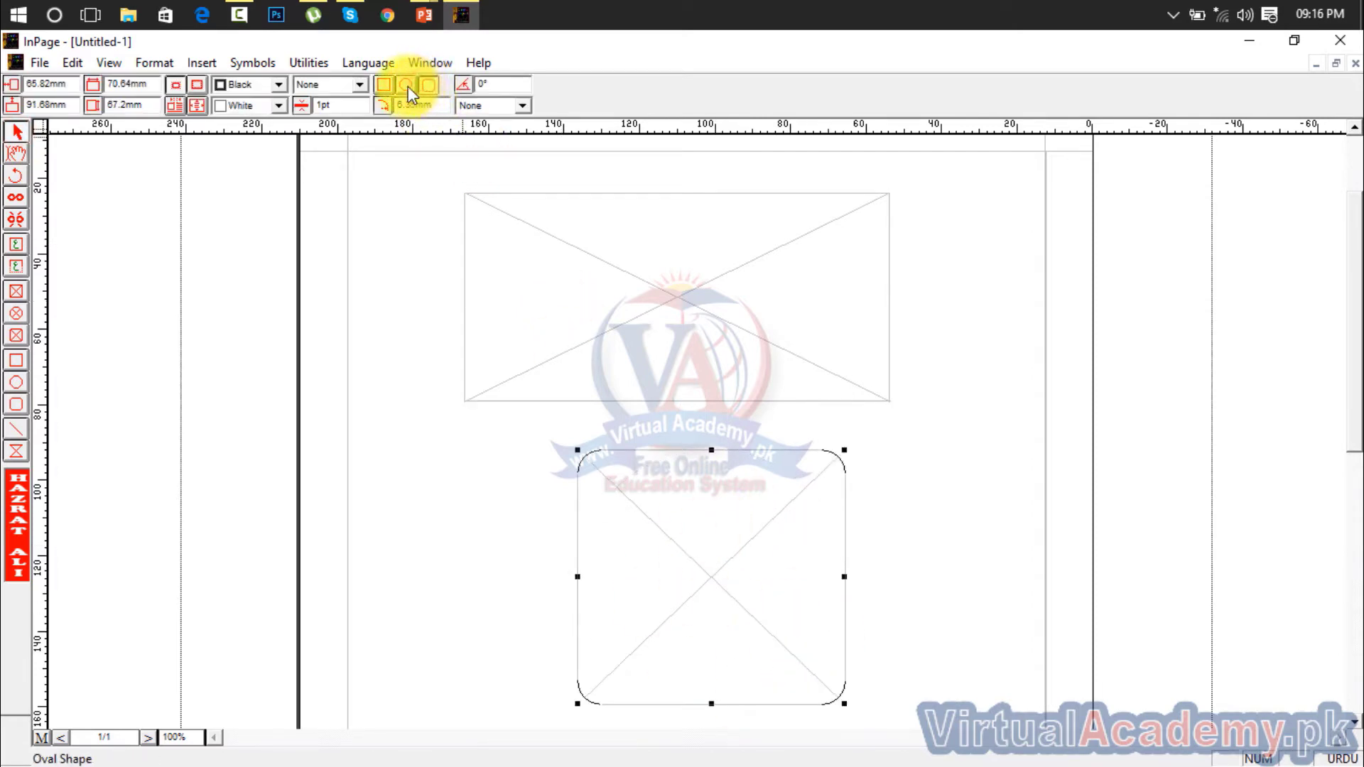
click(407, 85)
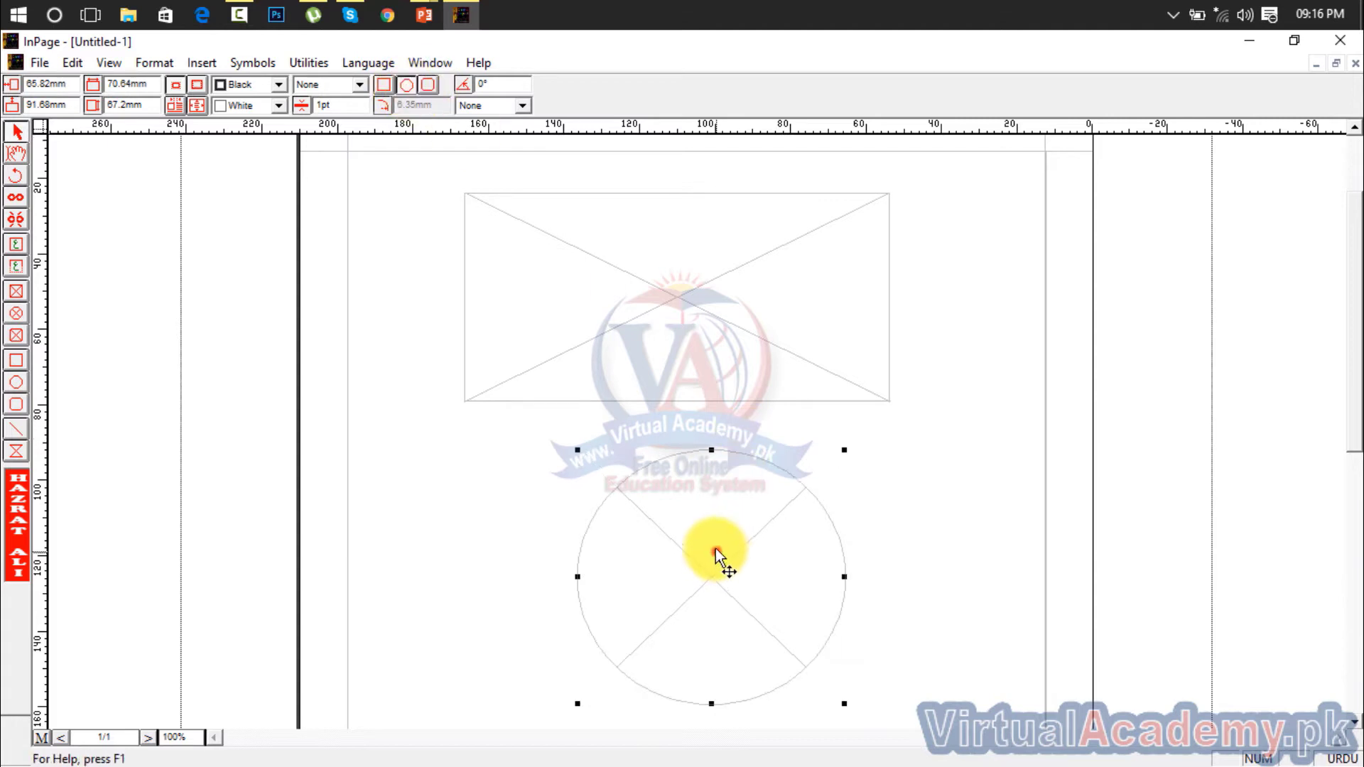
Step: Move the elliptical picture box to about 71 mm across and 87 mm down, closer to the rectangular box
drag(717, 553, 700, 533)
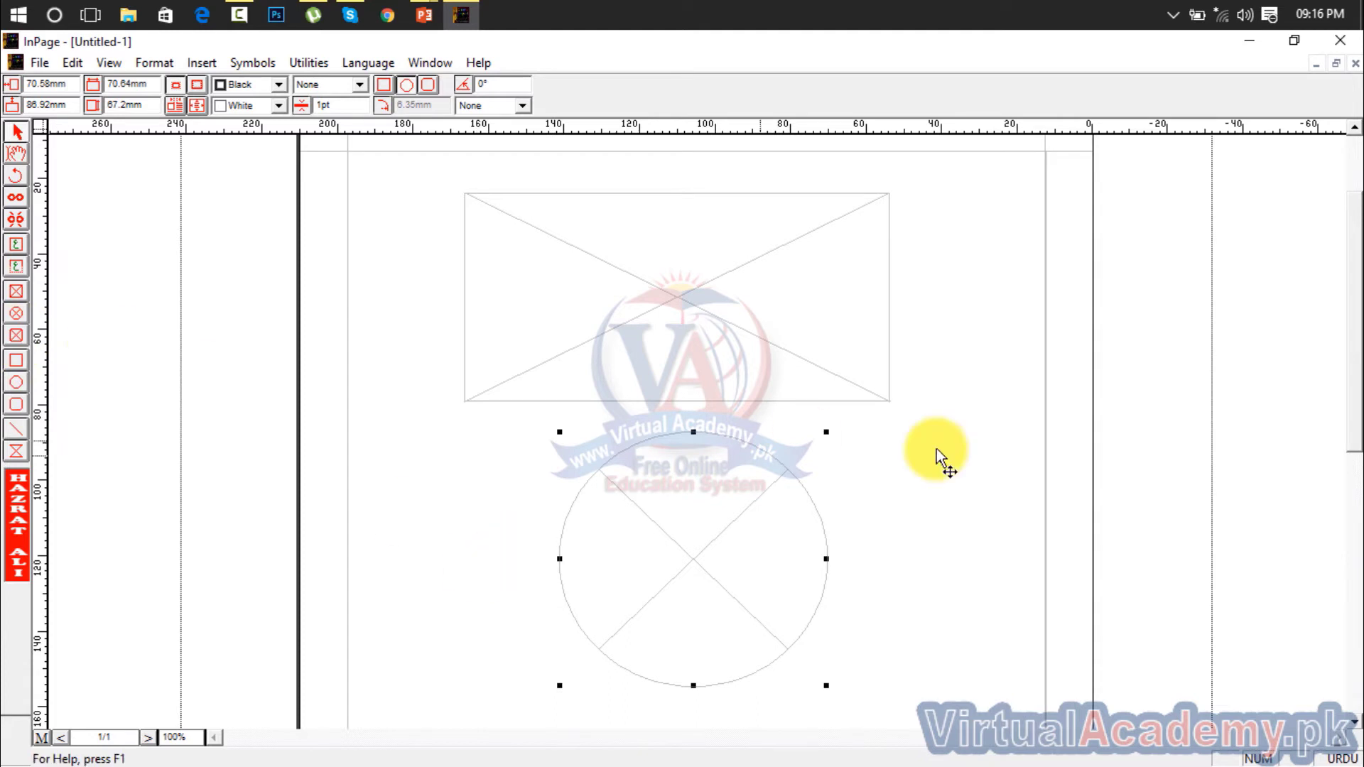
click(959, 456)
Step: Set the border color of the rectangular picture box to Red in its object properties
click(685, 285)
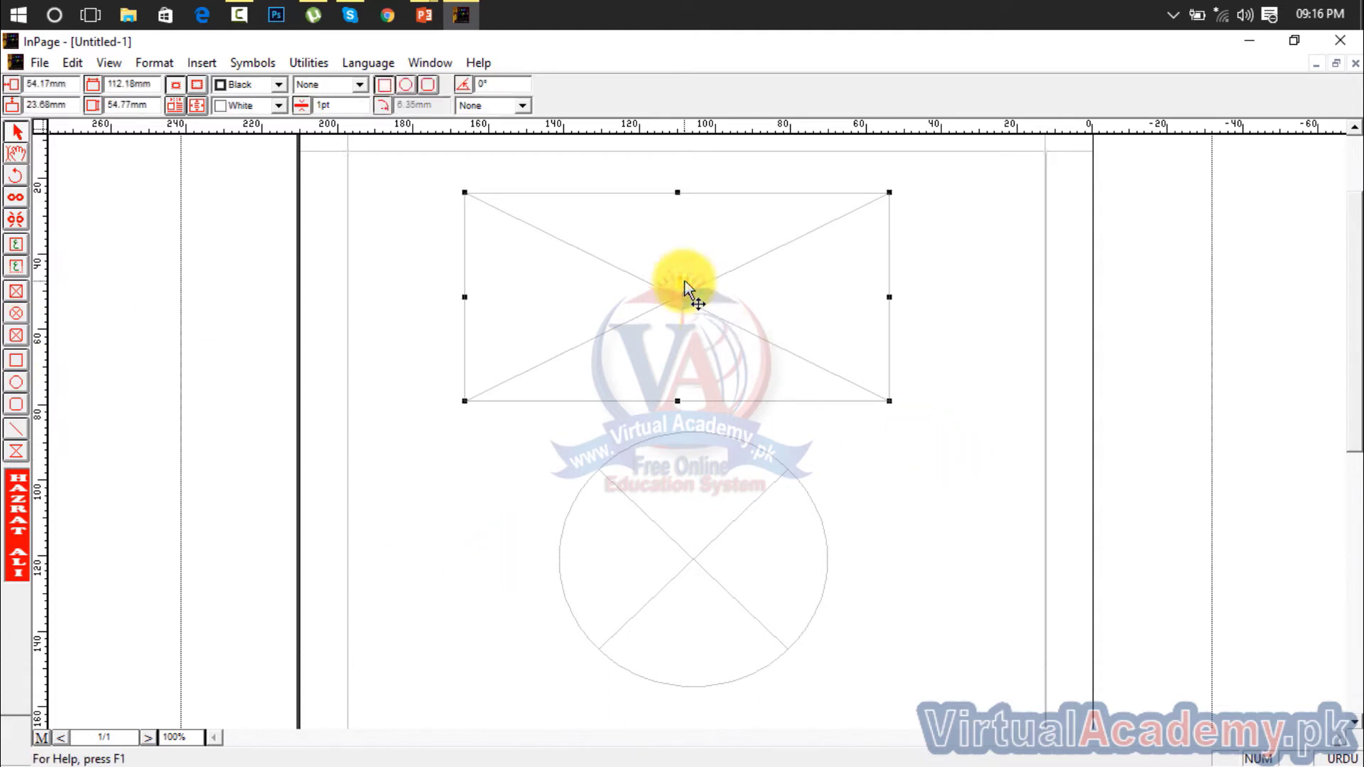
right_click(686, 287)
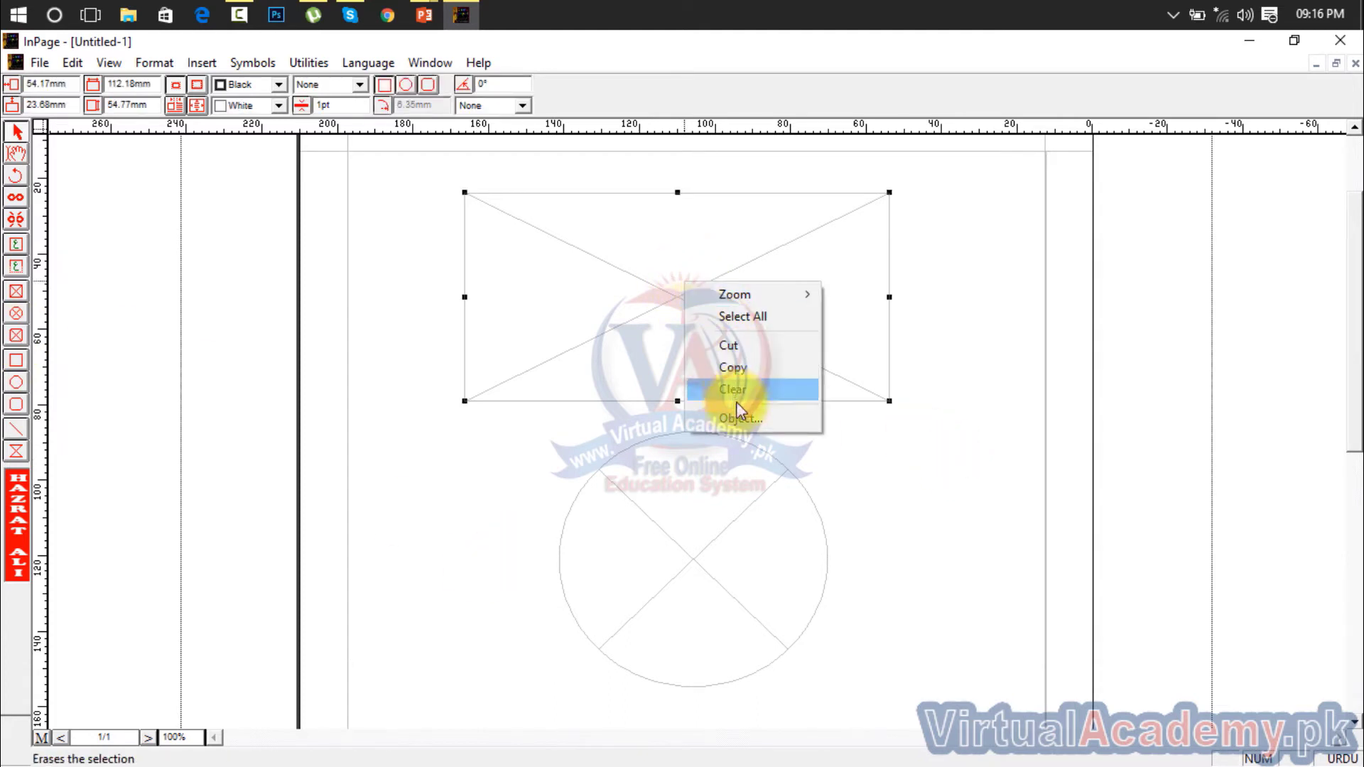
click(760, 424)
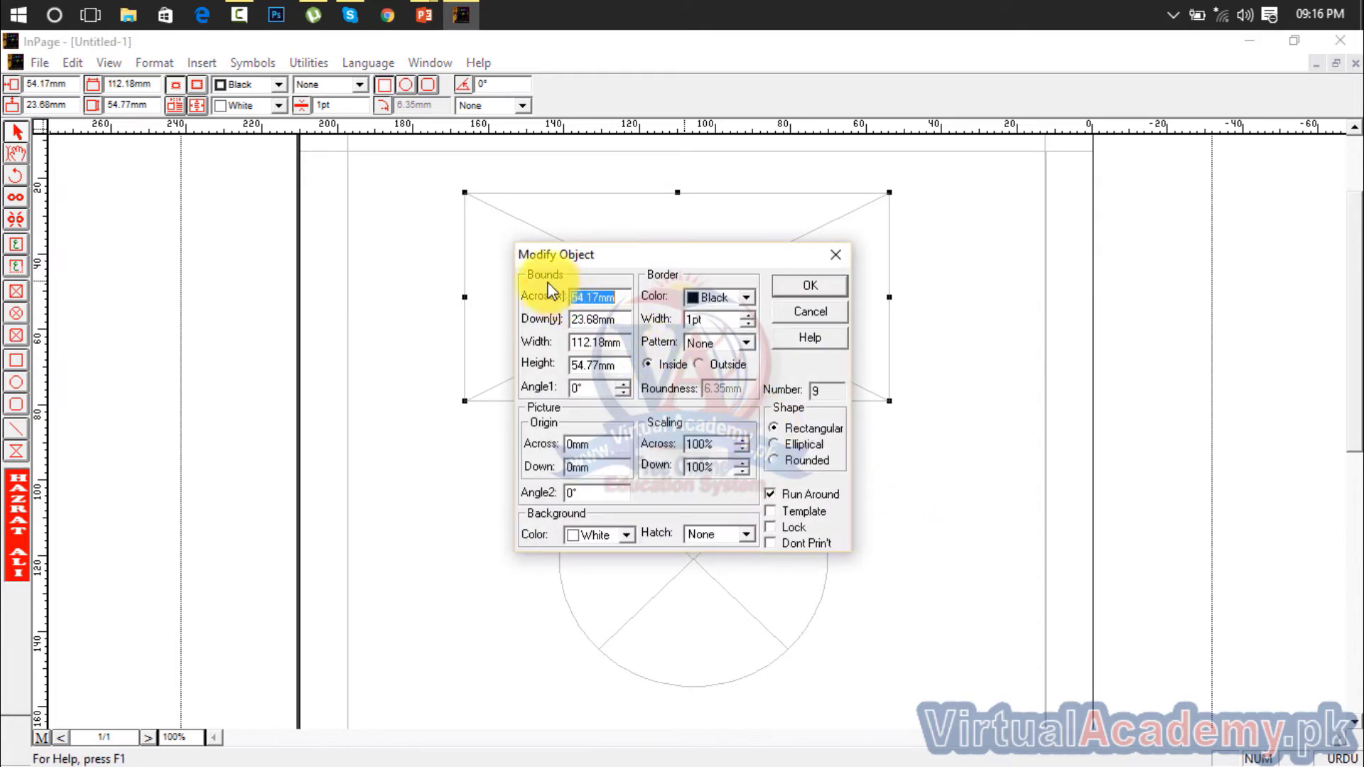
drag(635, 259, 910, 238)
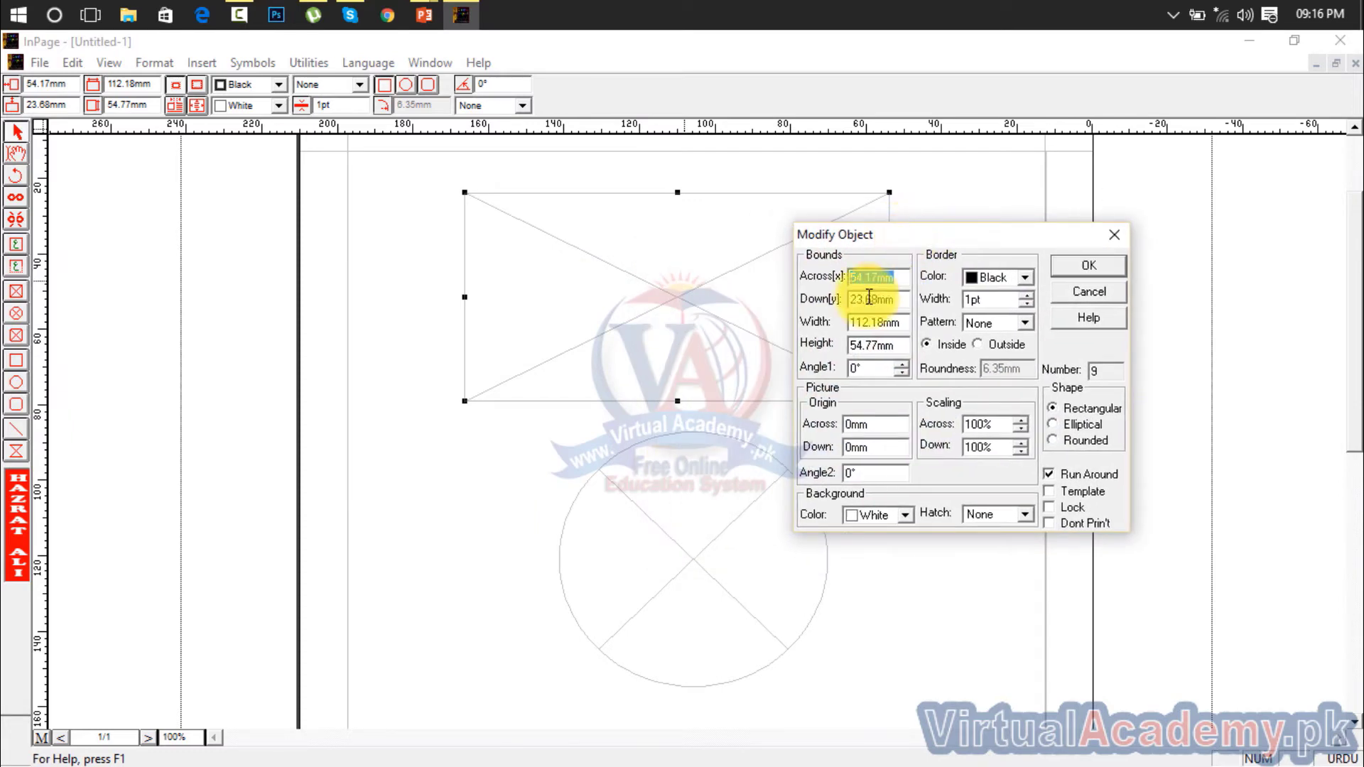
click(1026, 277)
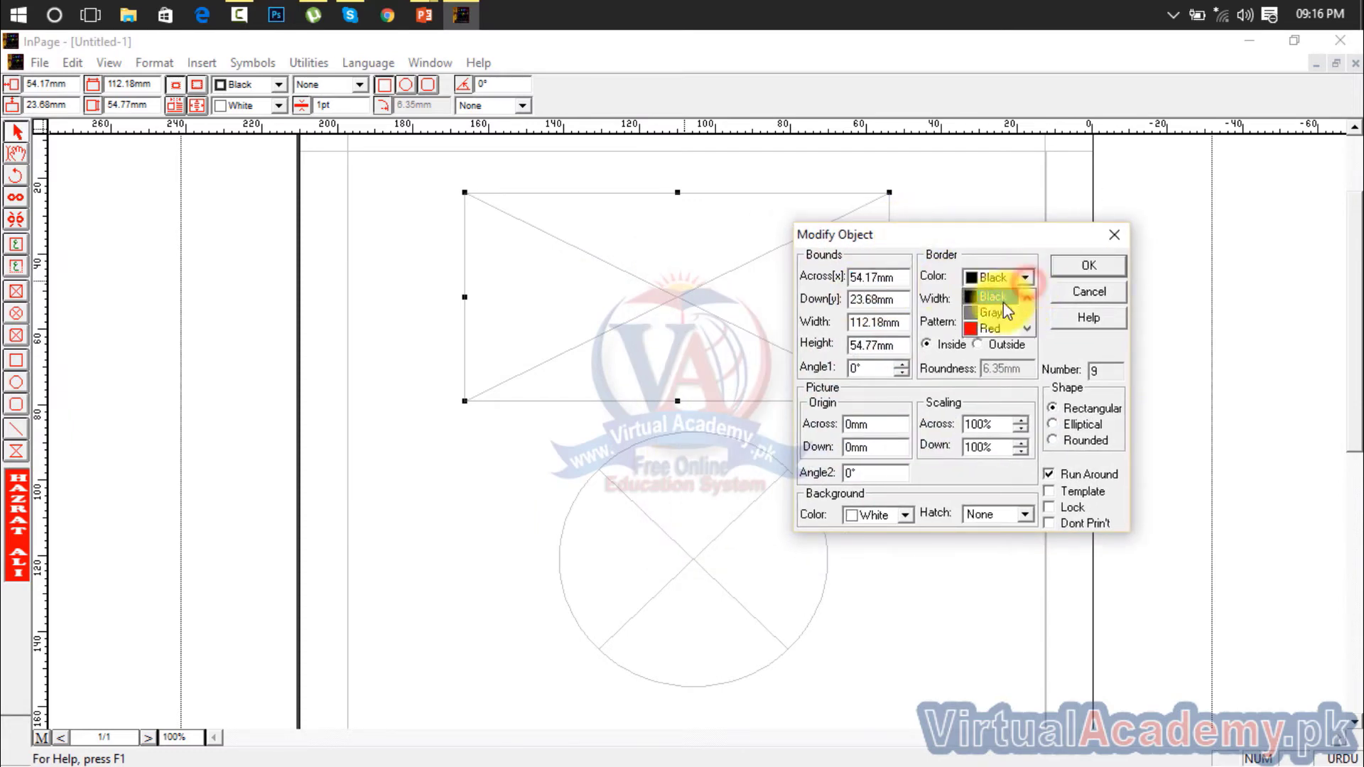
click(991, 325)
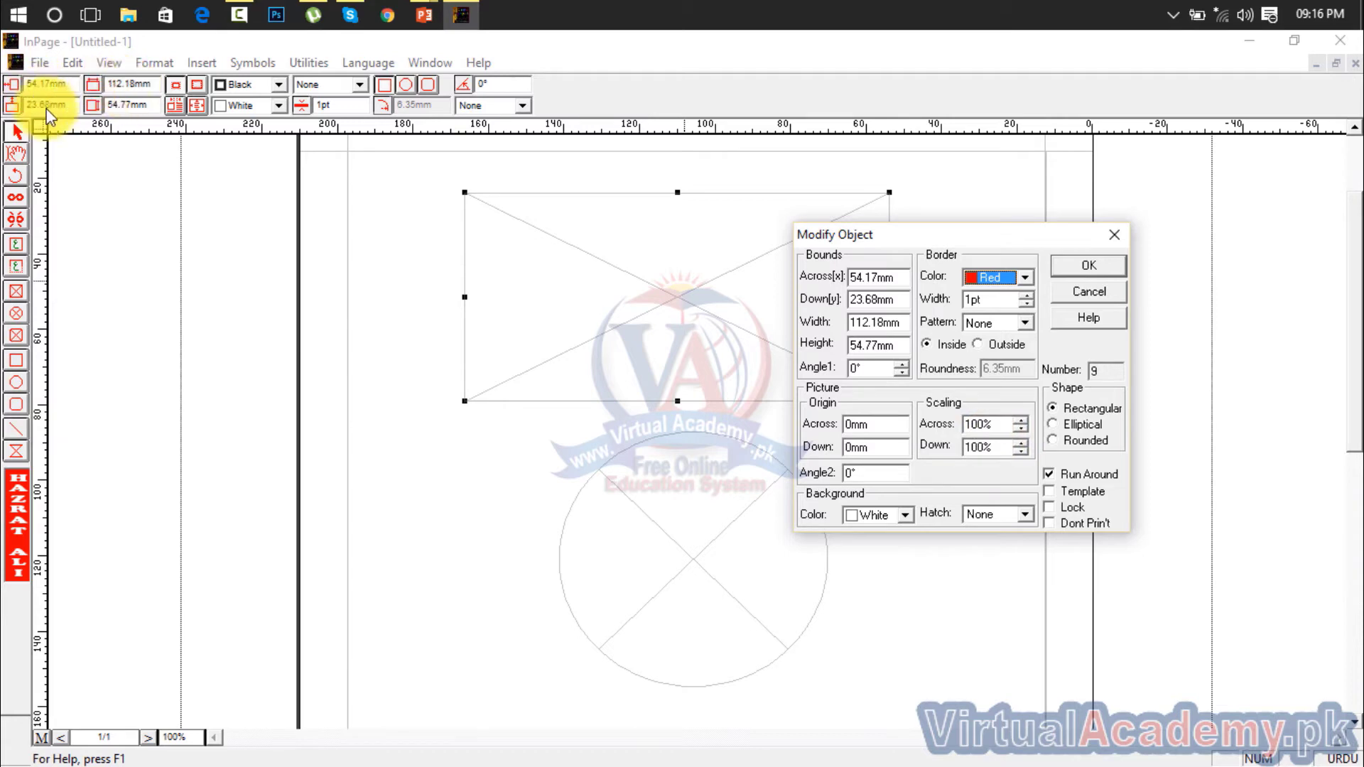
click(1077, 264)
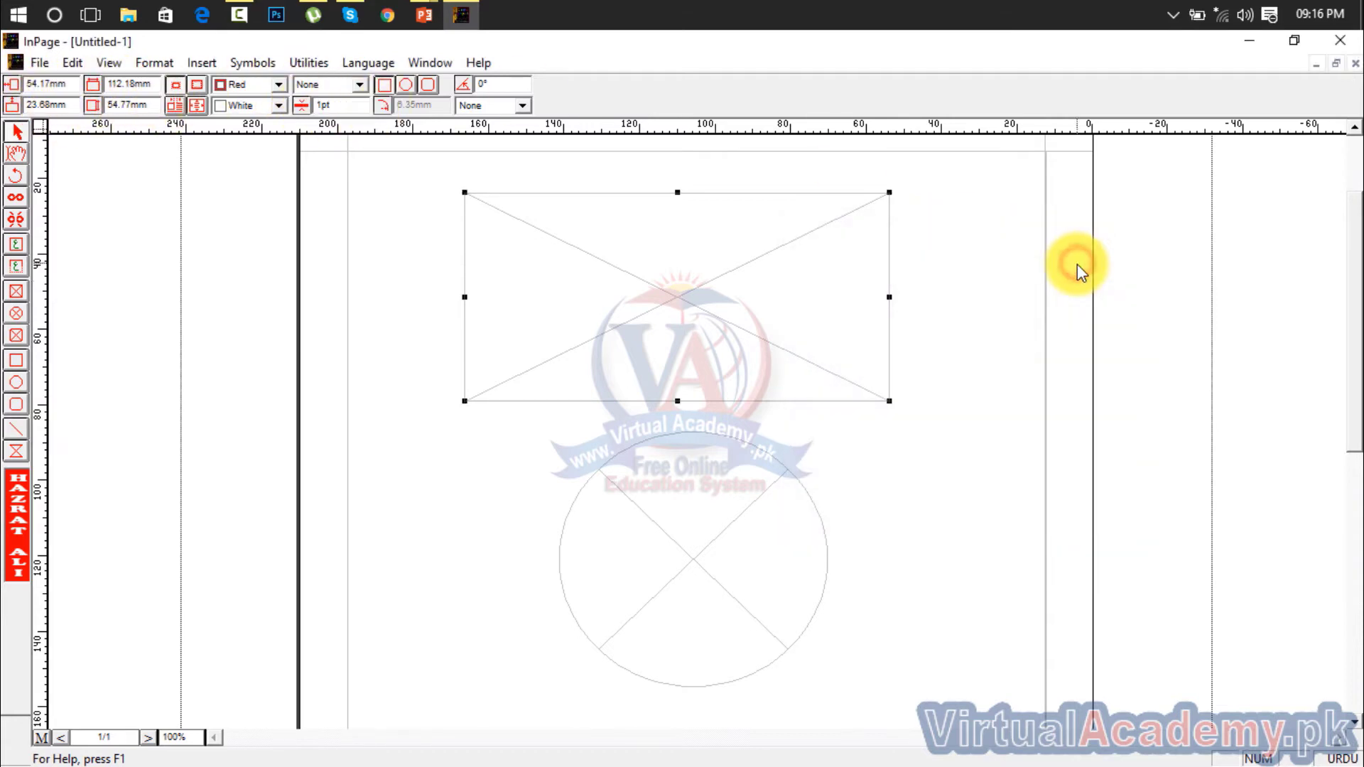
click(1038, 307)
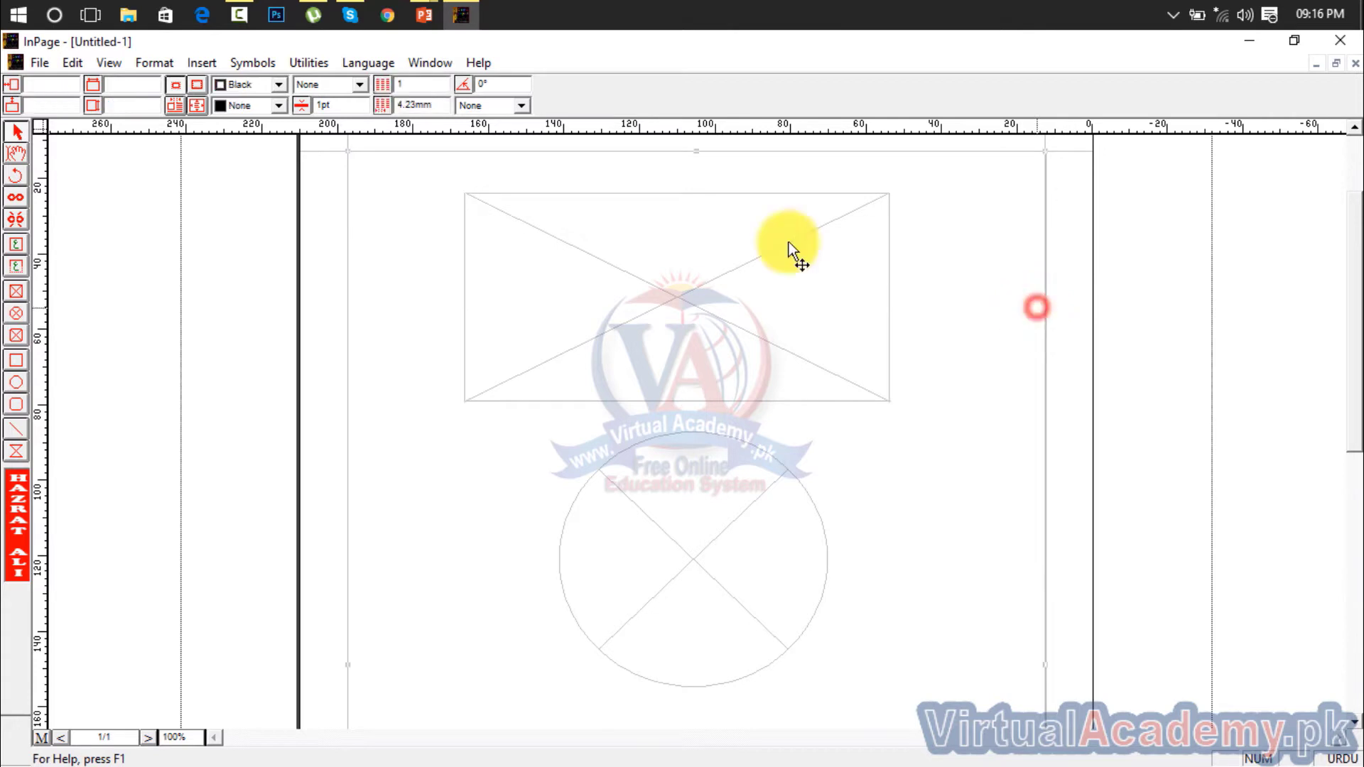
click(17, 133)
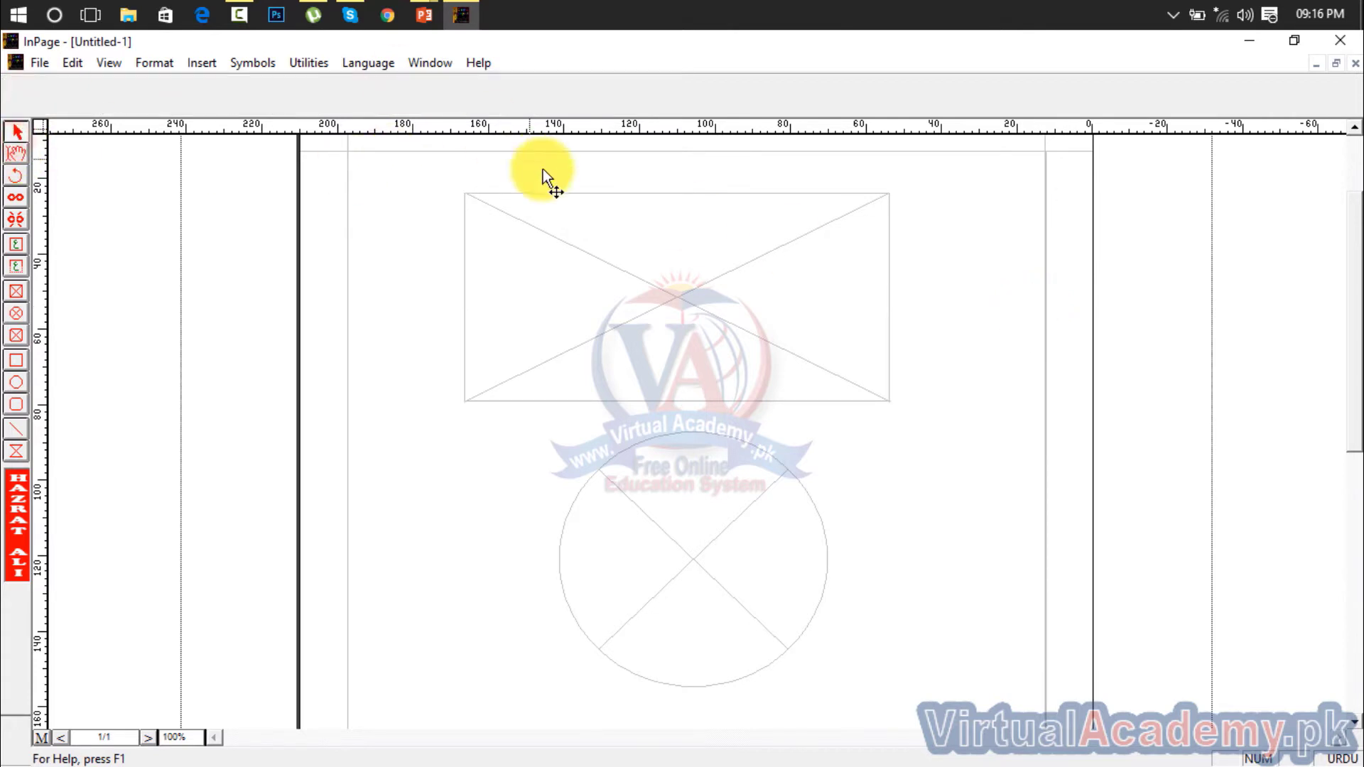
click(631, 228)
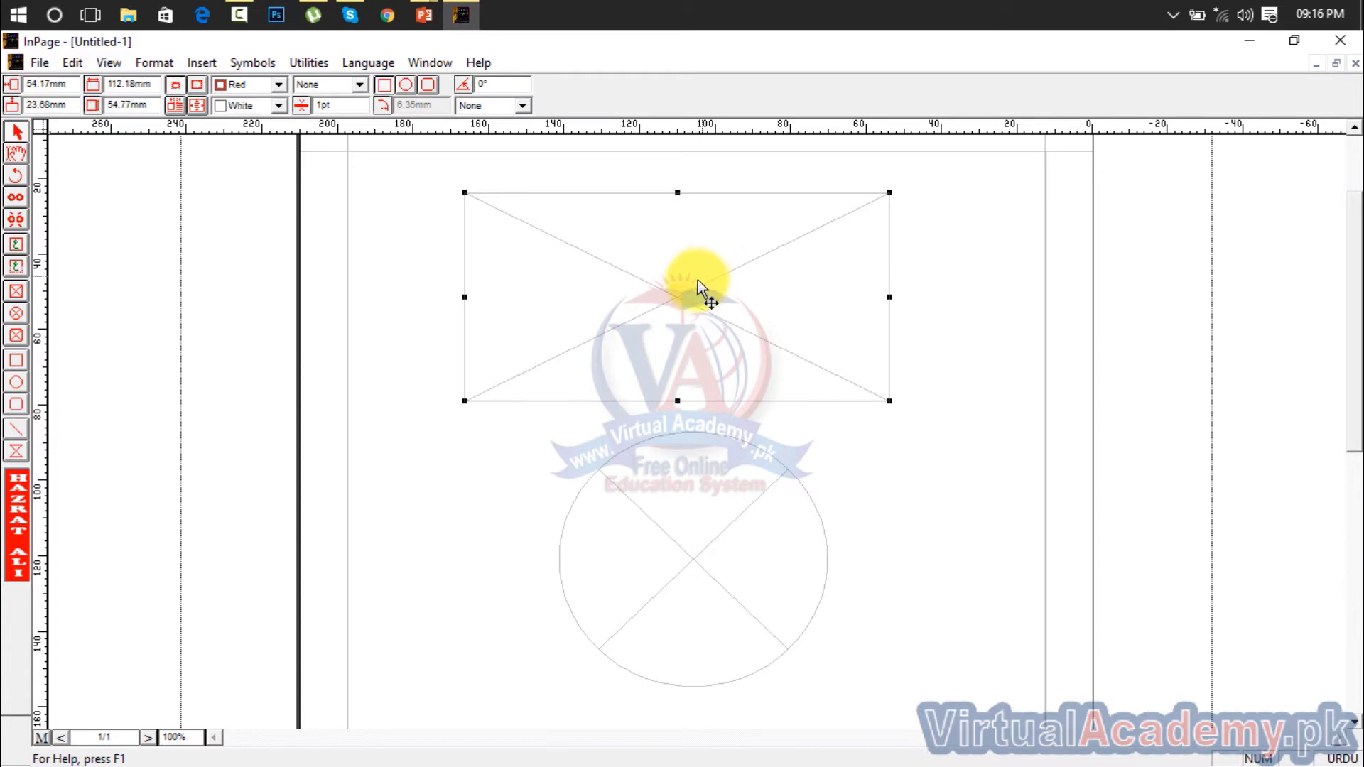
right_click(639, 253)
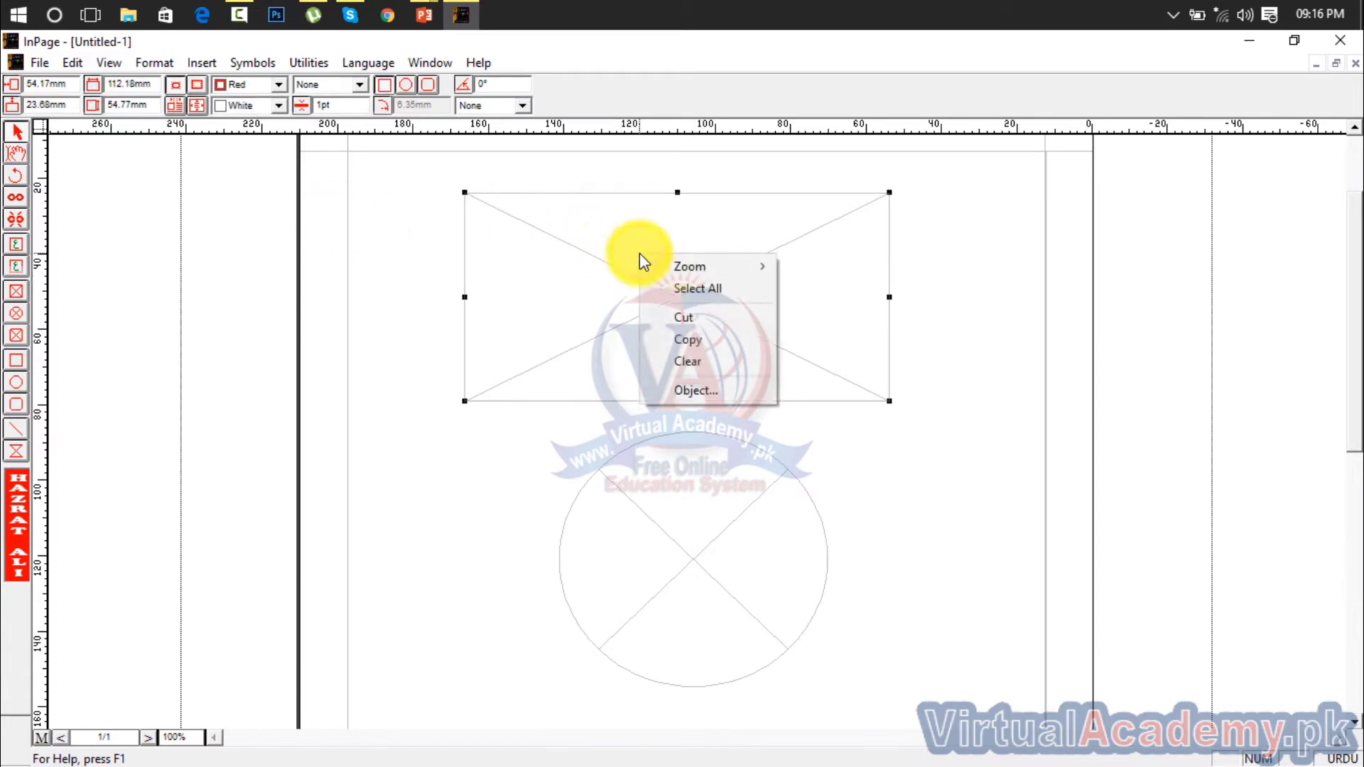
click(499, 287)
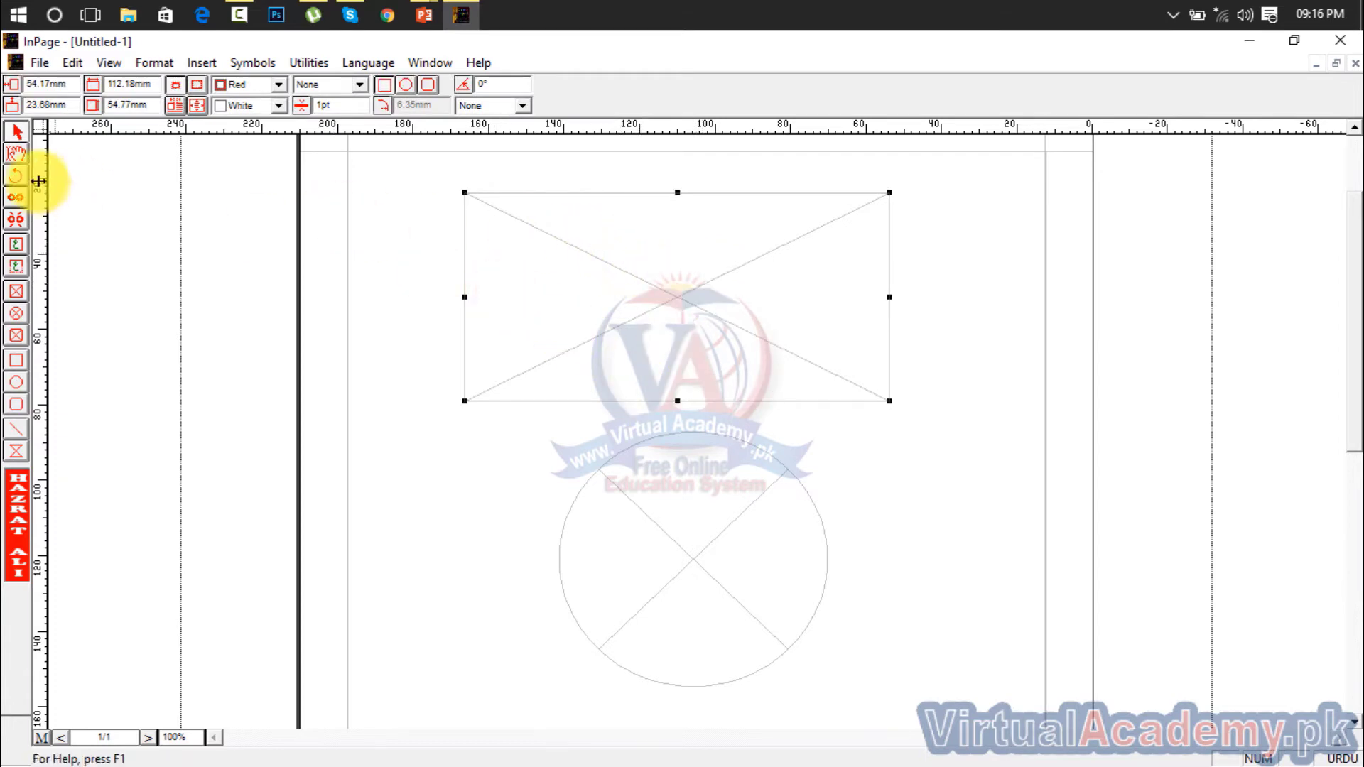
Step: Open the Import Picture dialog for the rectangular picture box, and close it without importing a picture
click(16, 154)
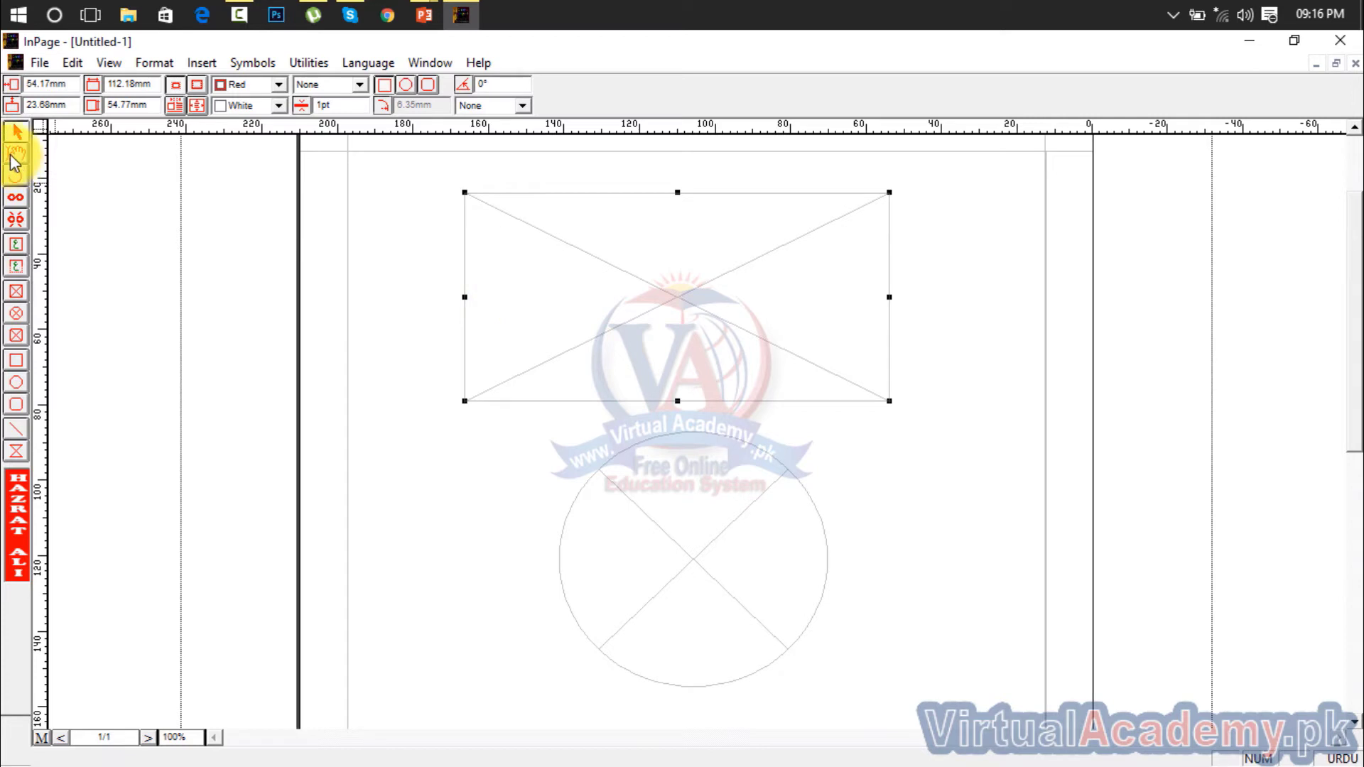
click(611, 279)
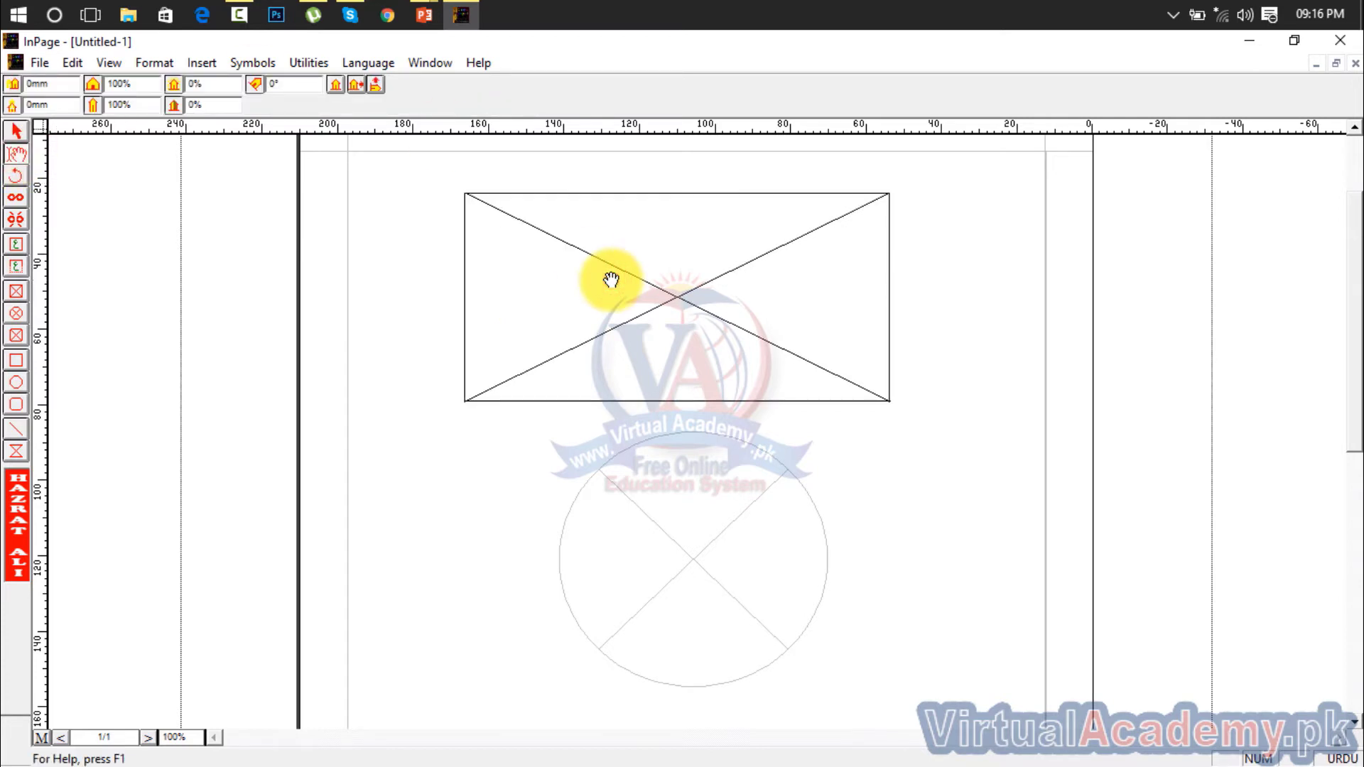
double_click(611, 279)
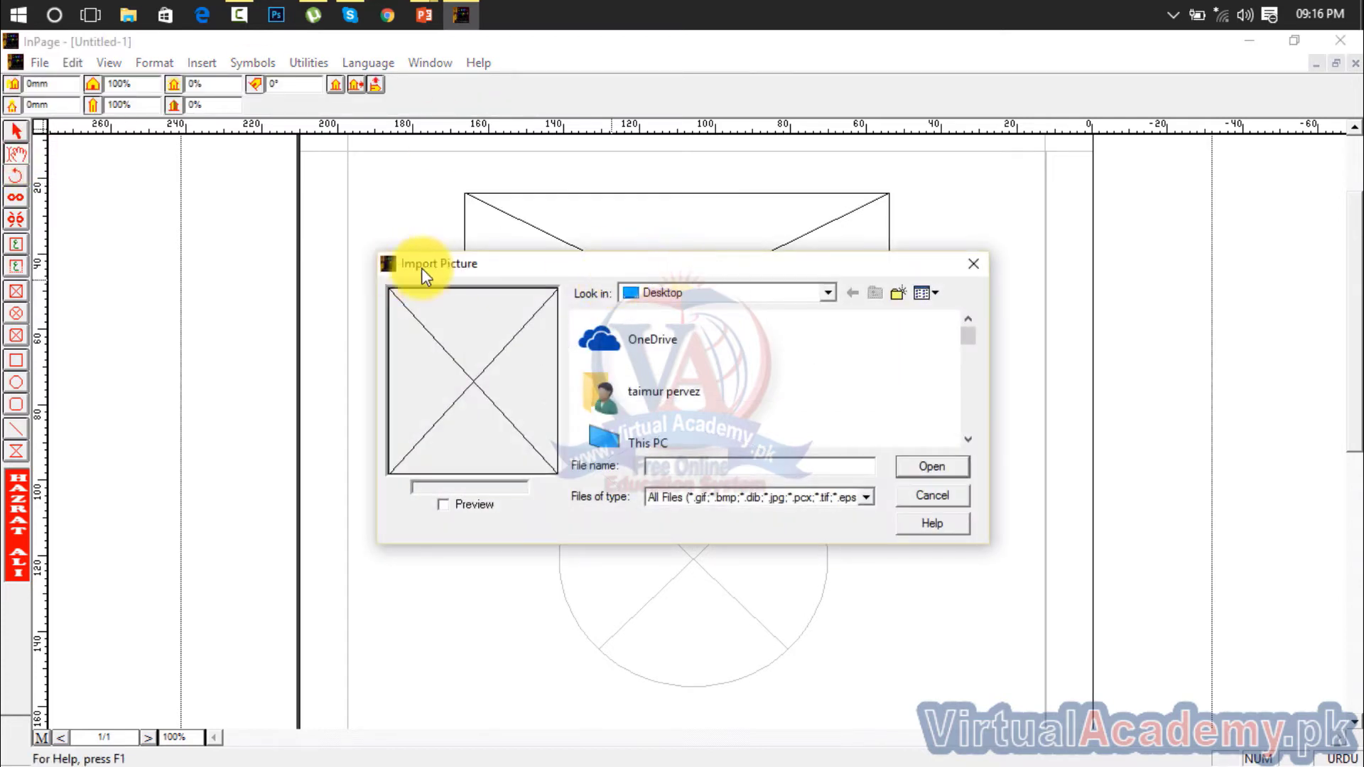
click(974, 267)
click(27, 131)
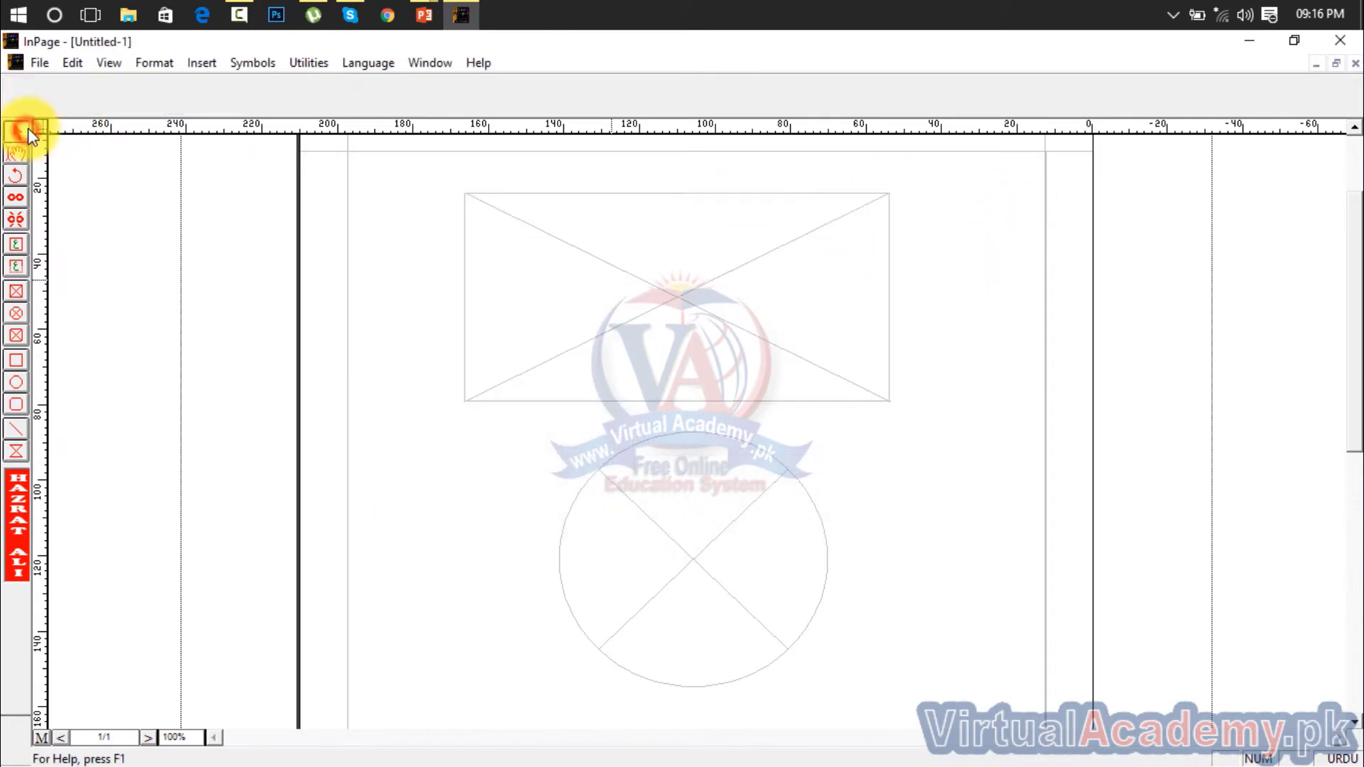
Step: Using the hand tool, open the picture import dialog for the rectangular picture box, and close it without importing anything
right_click(620, 231)
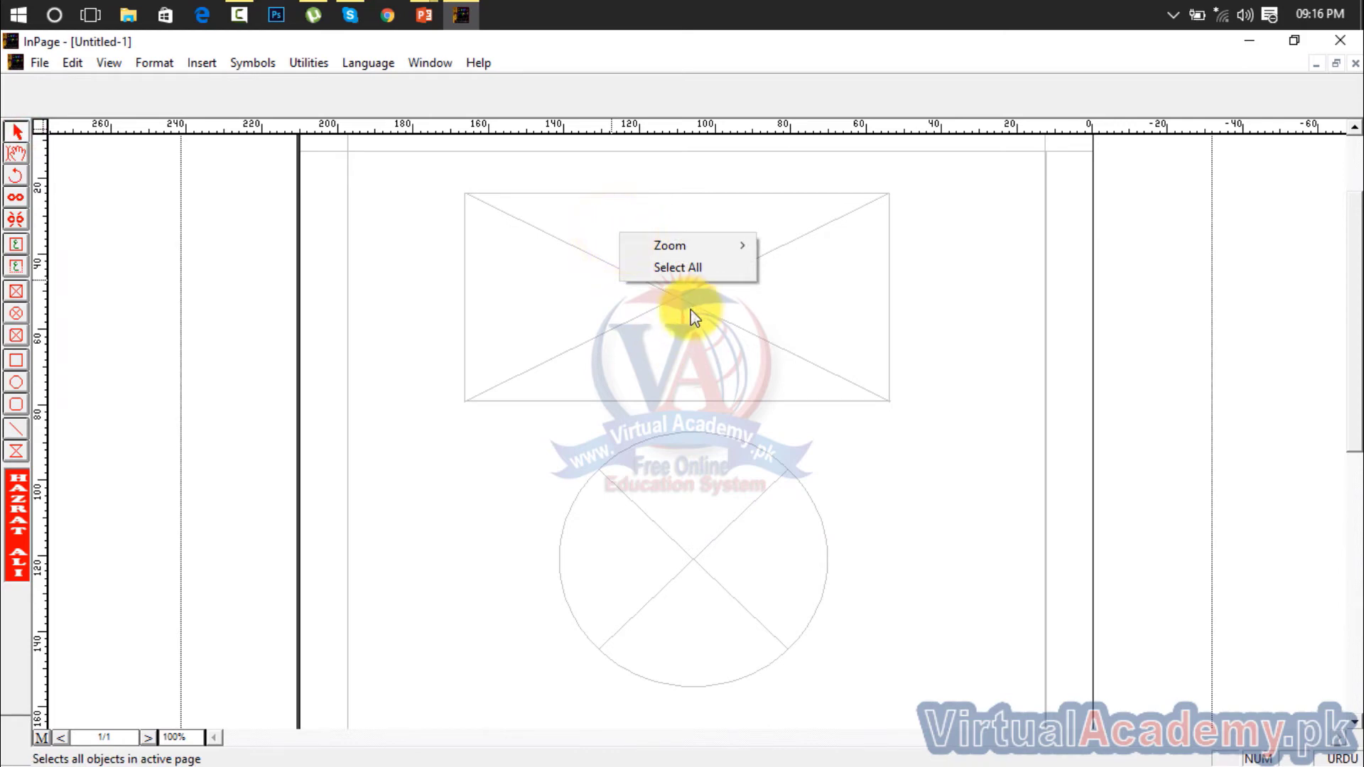
click(642, 309)
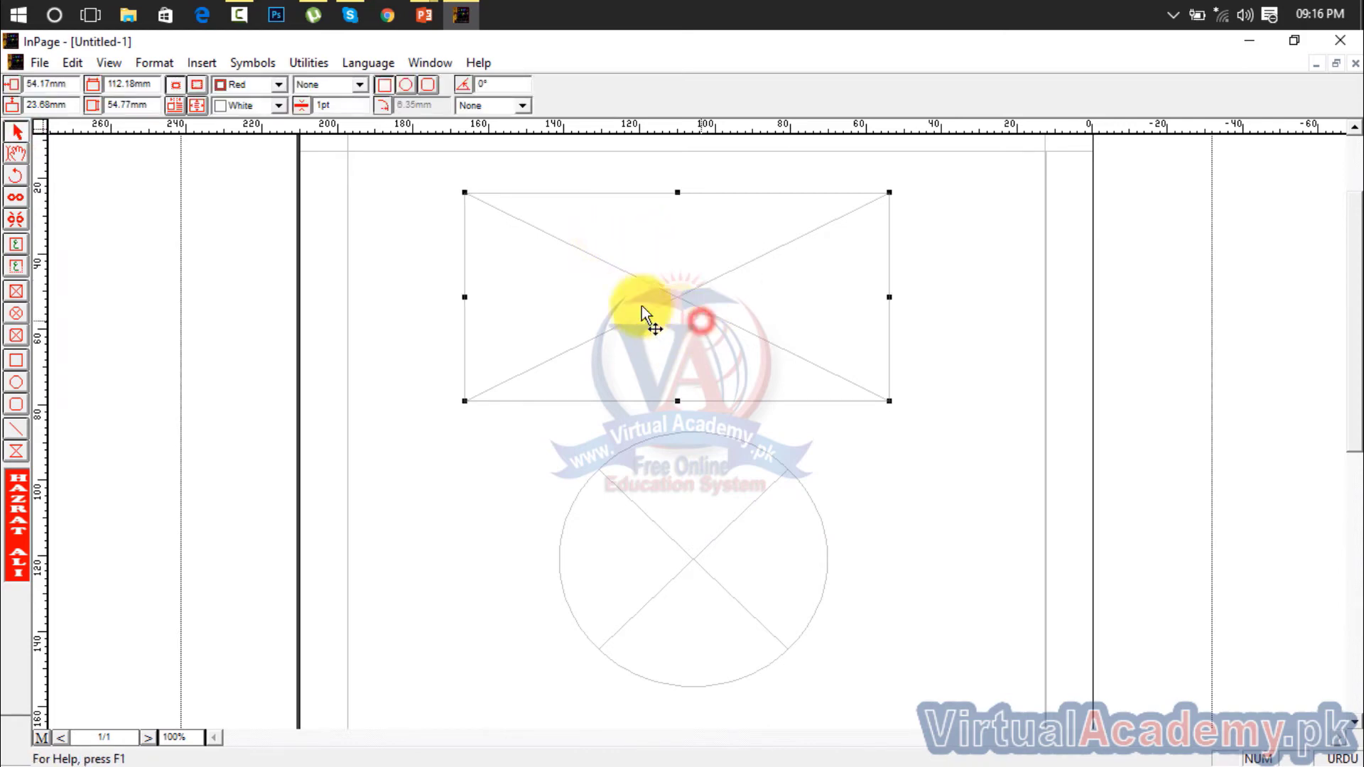
click(19, 155)
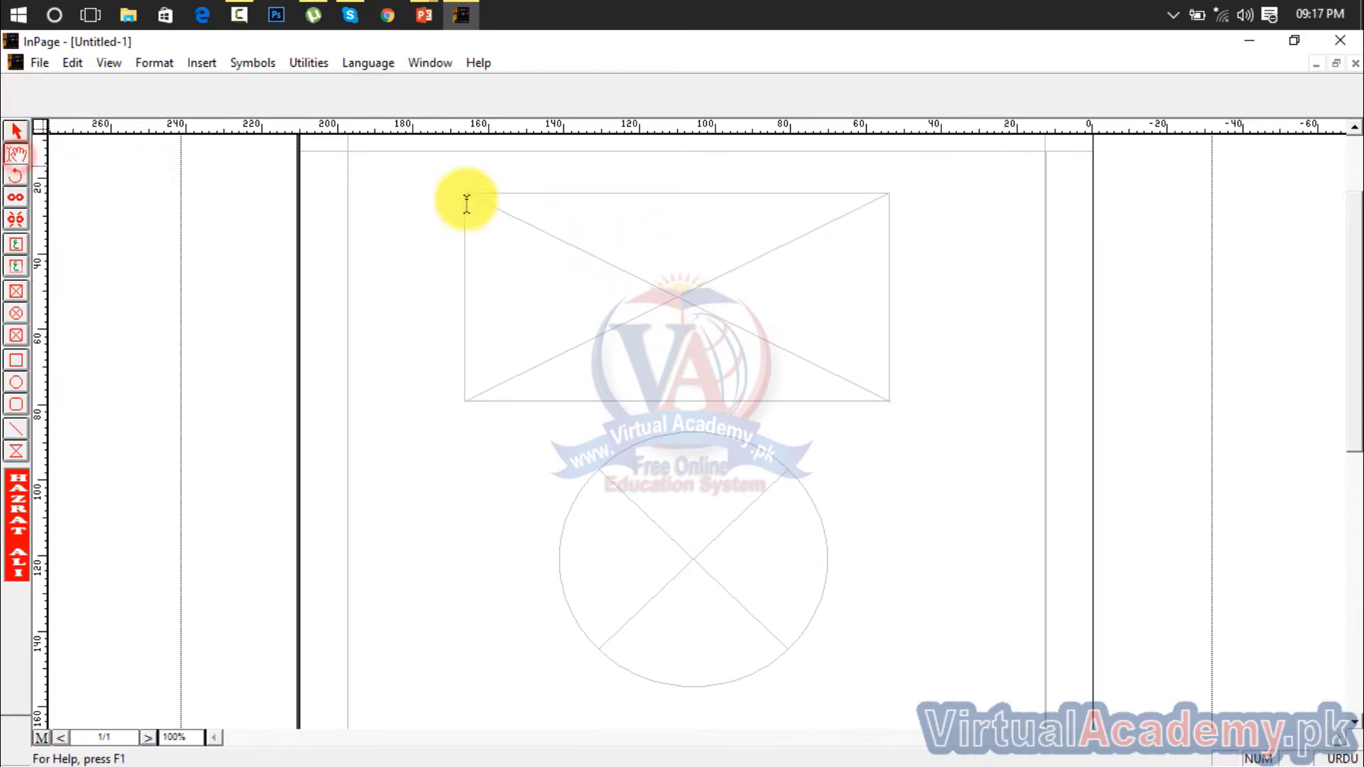
click(633, 287)
double_click(633, 287)
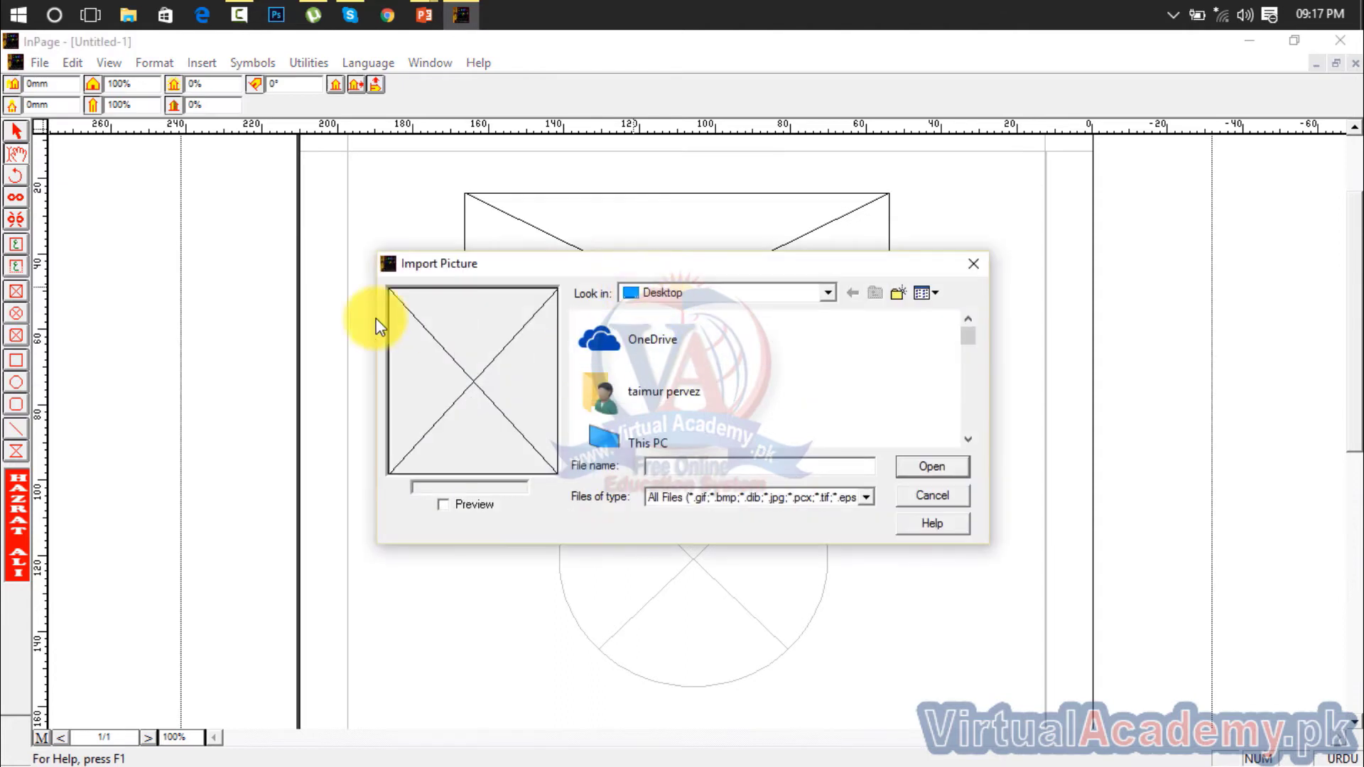
click(979, 267)
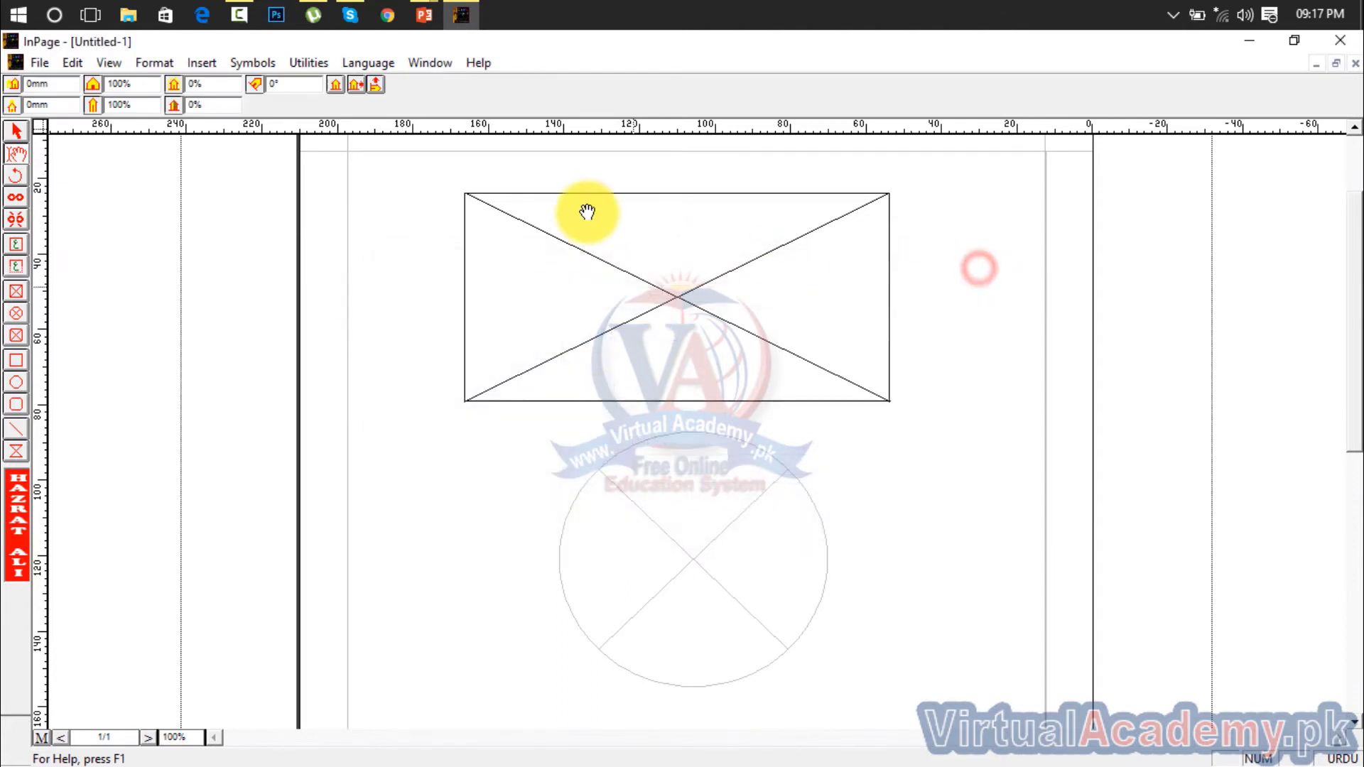
Step: Show the rectangular picture box's context commands, open Import Picture from them, and dismiss the dialog without choosing a file
right_click(589, 213)
mouse_move(610, 225)
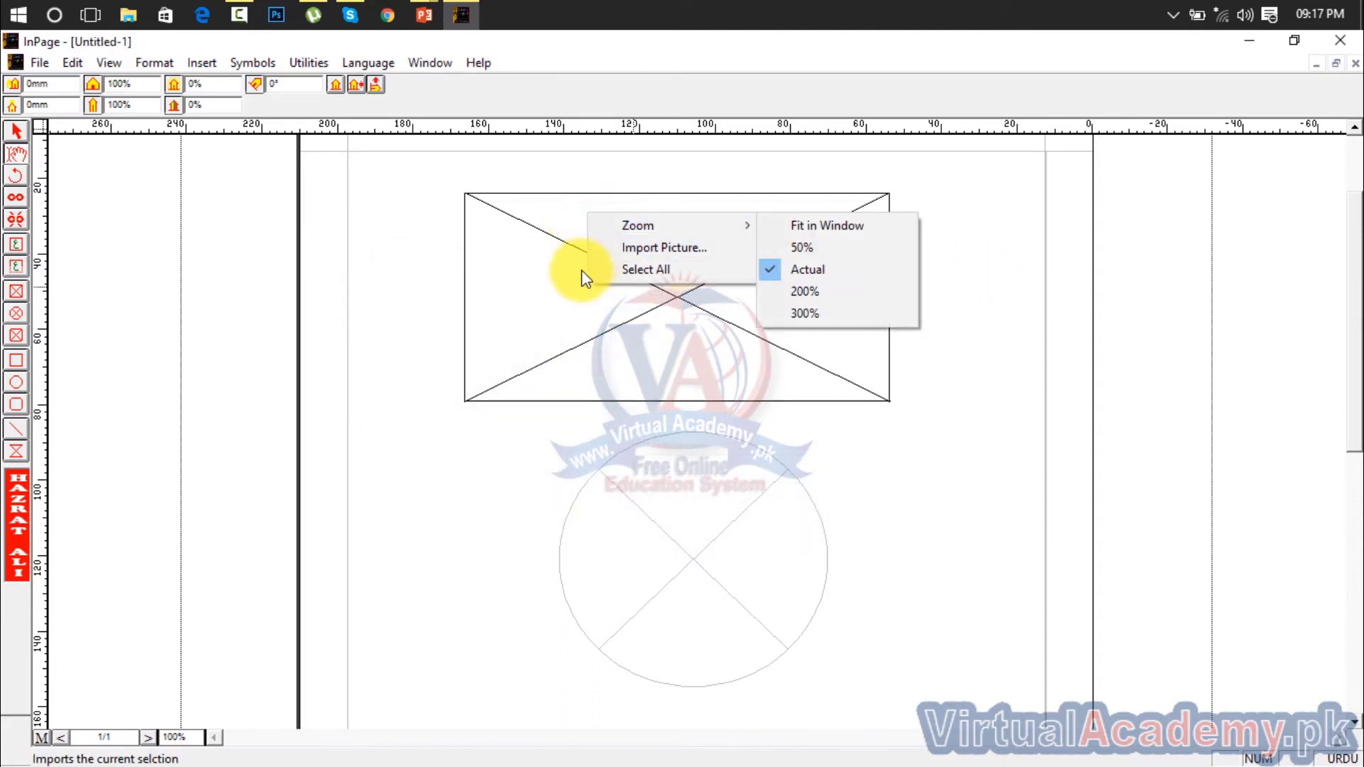
click(562, 288)
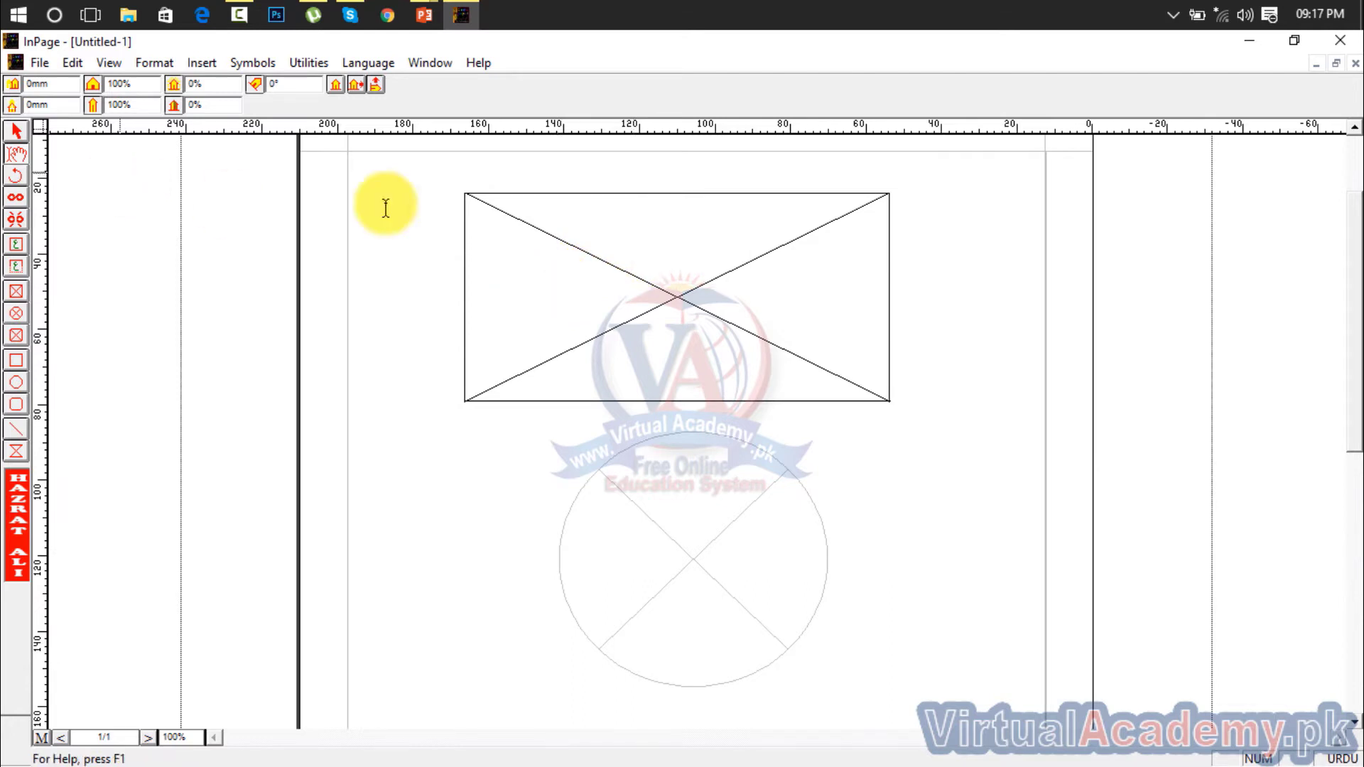
right_click(640, 275)
click(604, 293)
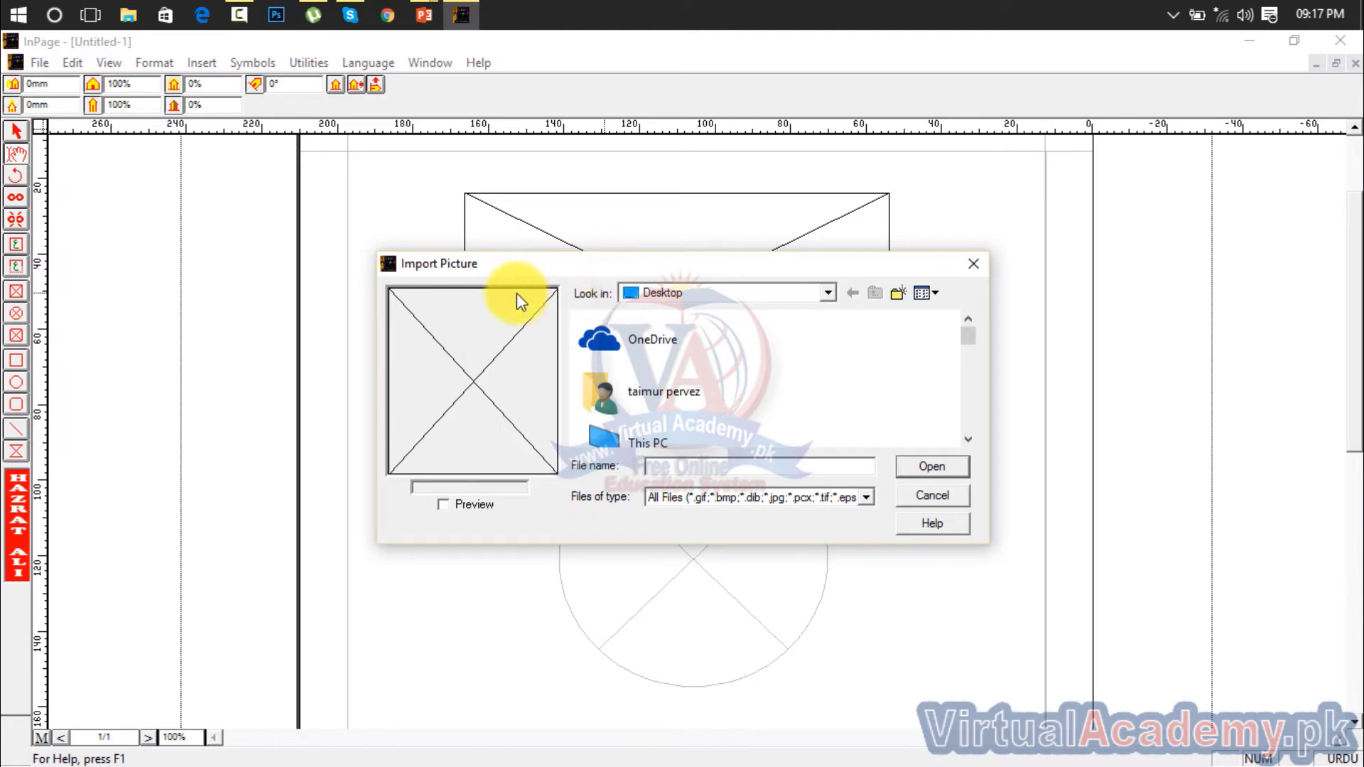
click(973, 265)
Step: Import the picture madrasa from the Desktop's Posting folder into the rectangular picture box
click(42, 63)
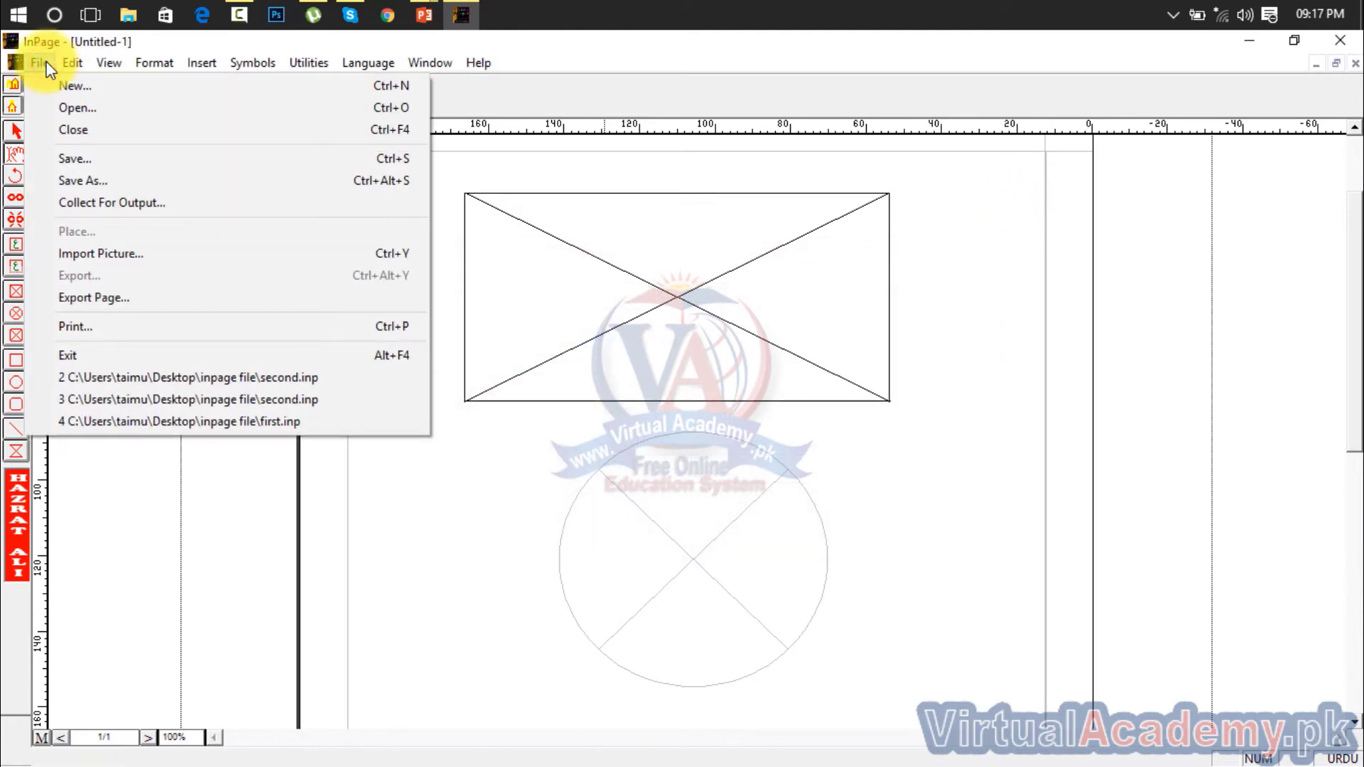
click(158, 263)
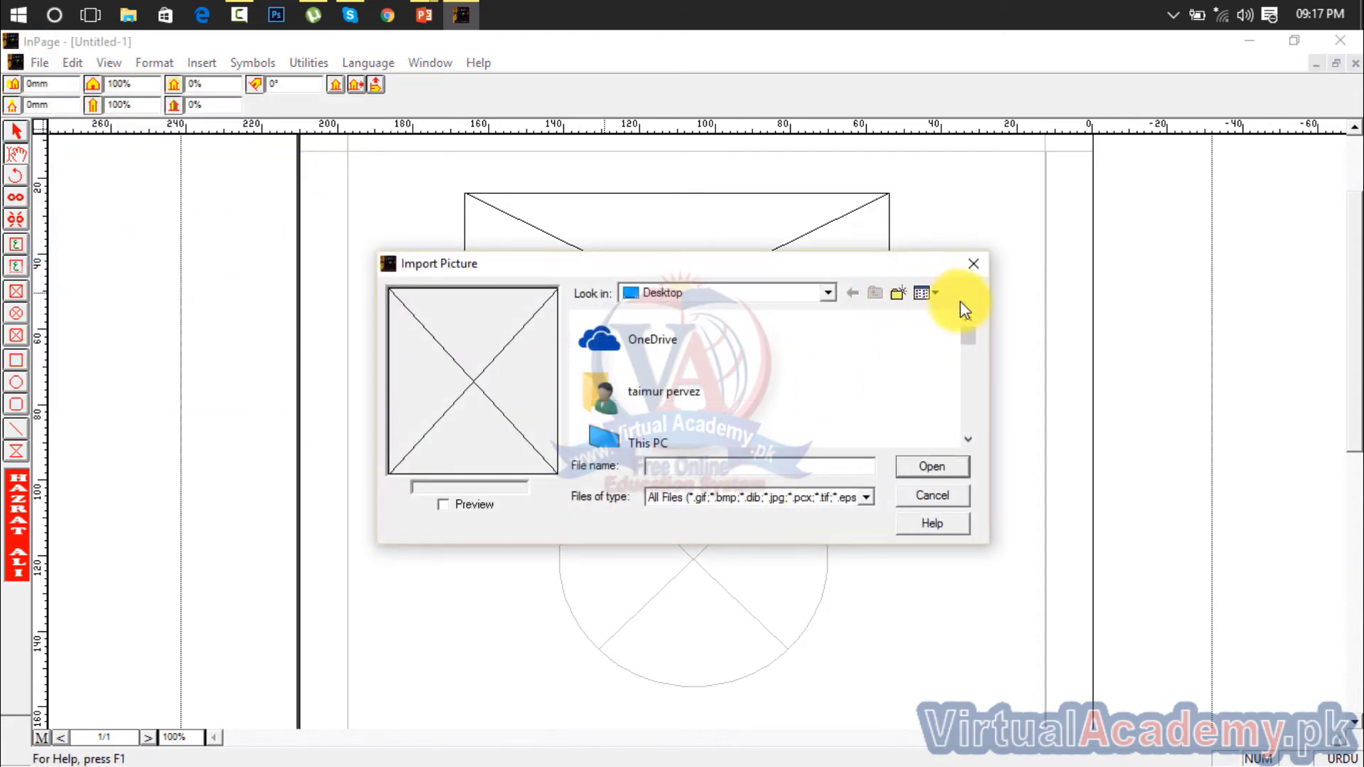
drag(970, 337, 969, 383)
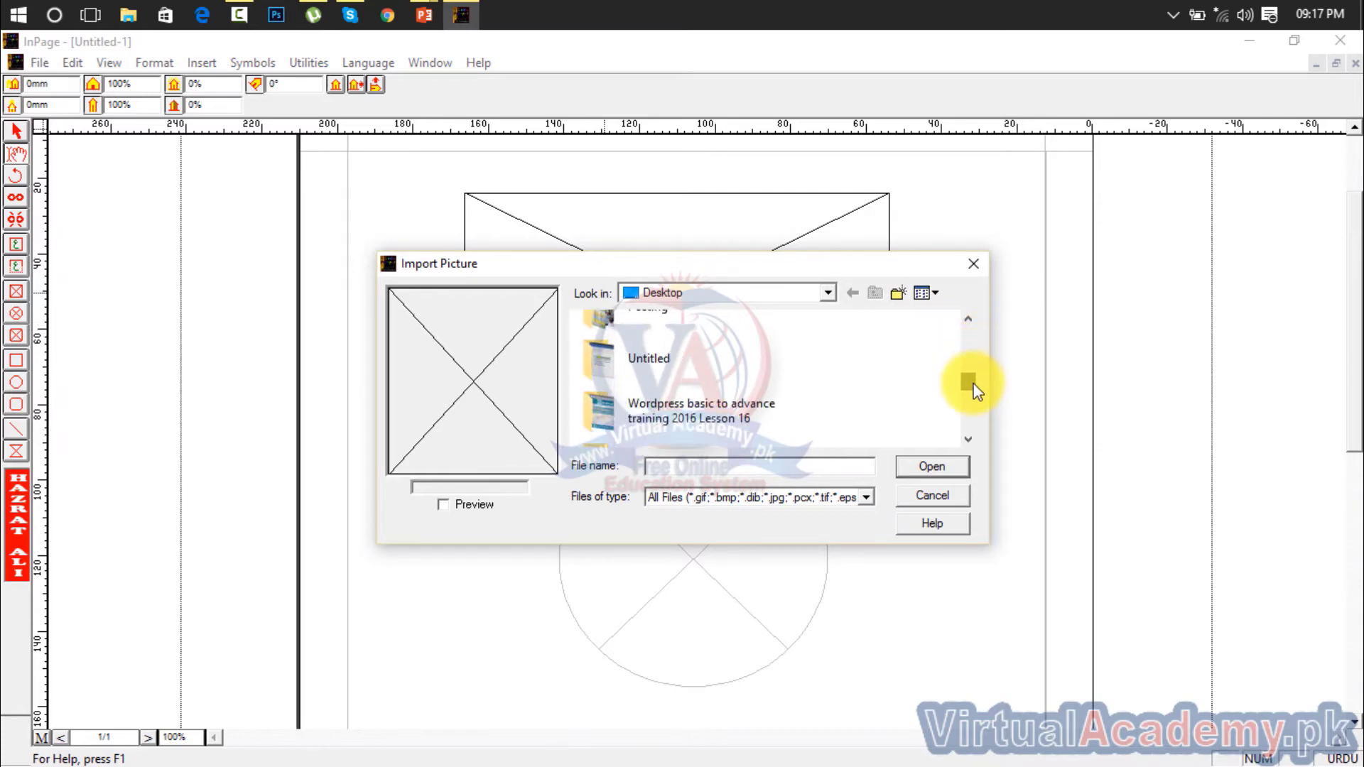
double_click(645, 324)
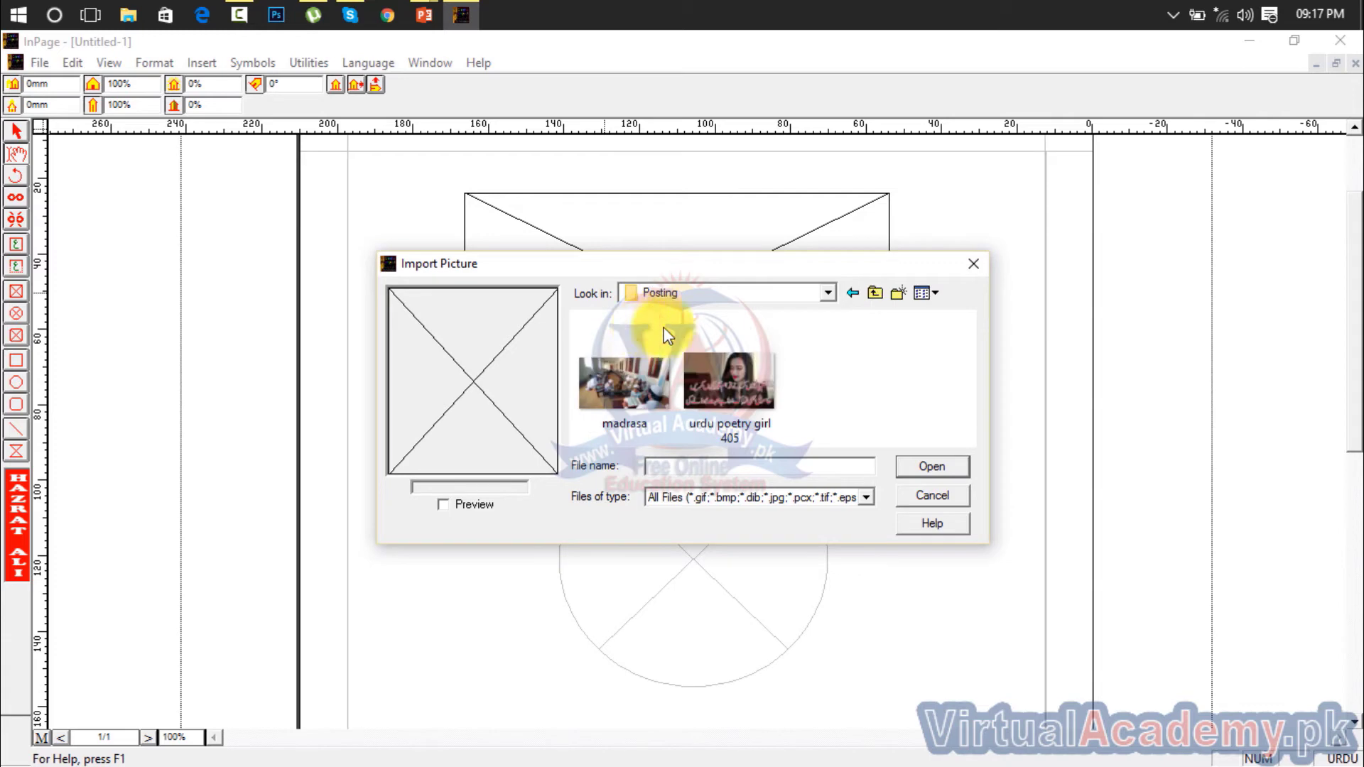
click(658, 384)
click(937, 472)
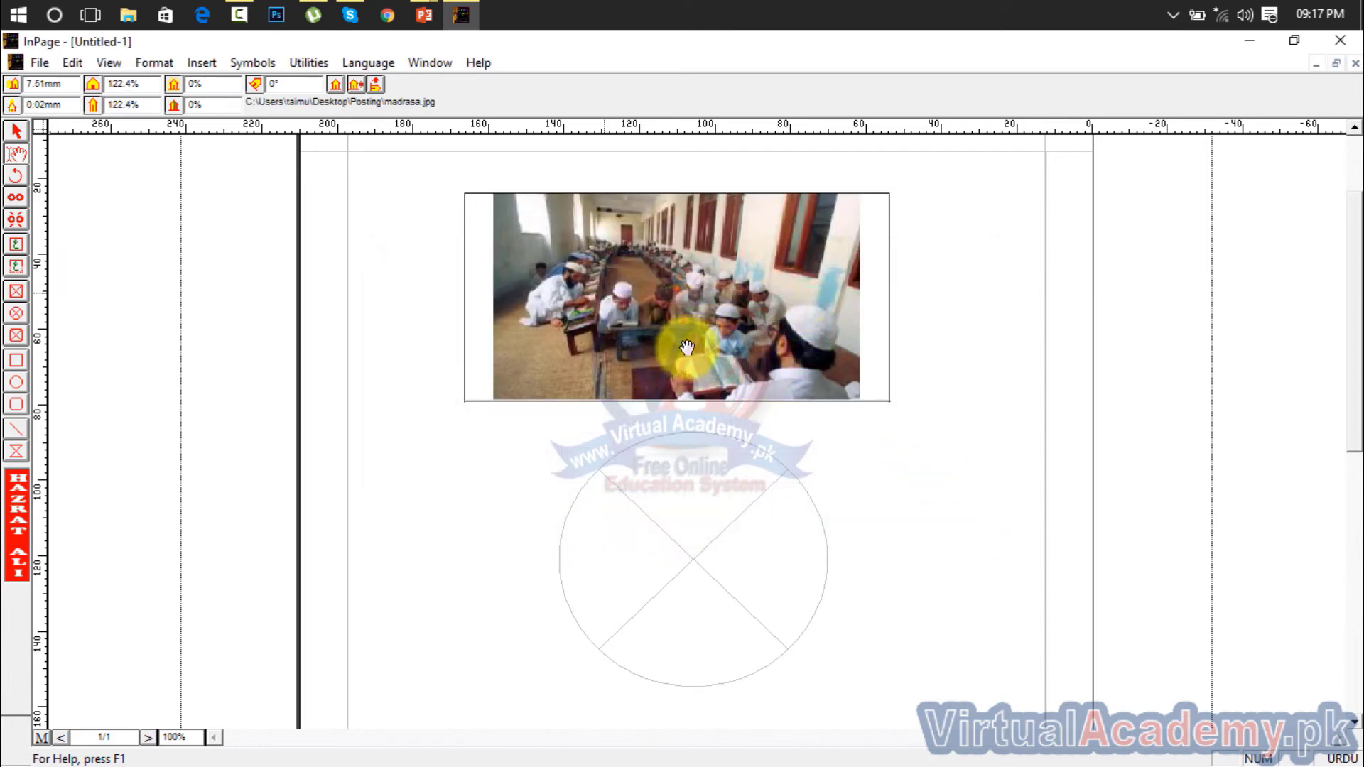
Step: Shift the picture to the rectangular box's left edge, and move the box to about 68 mm across and 24 mm down
drag(682, 326, 738, 298)
click(17, 132)
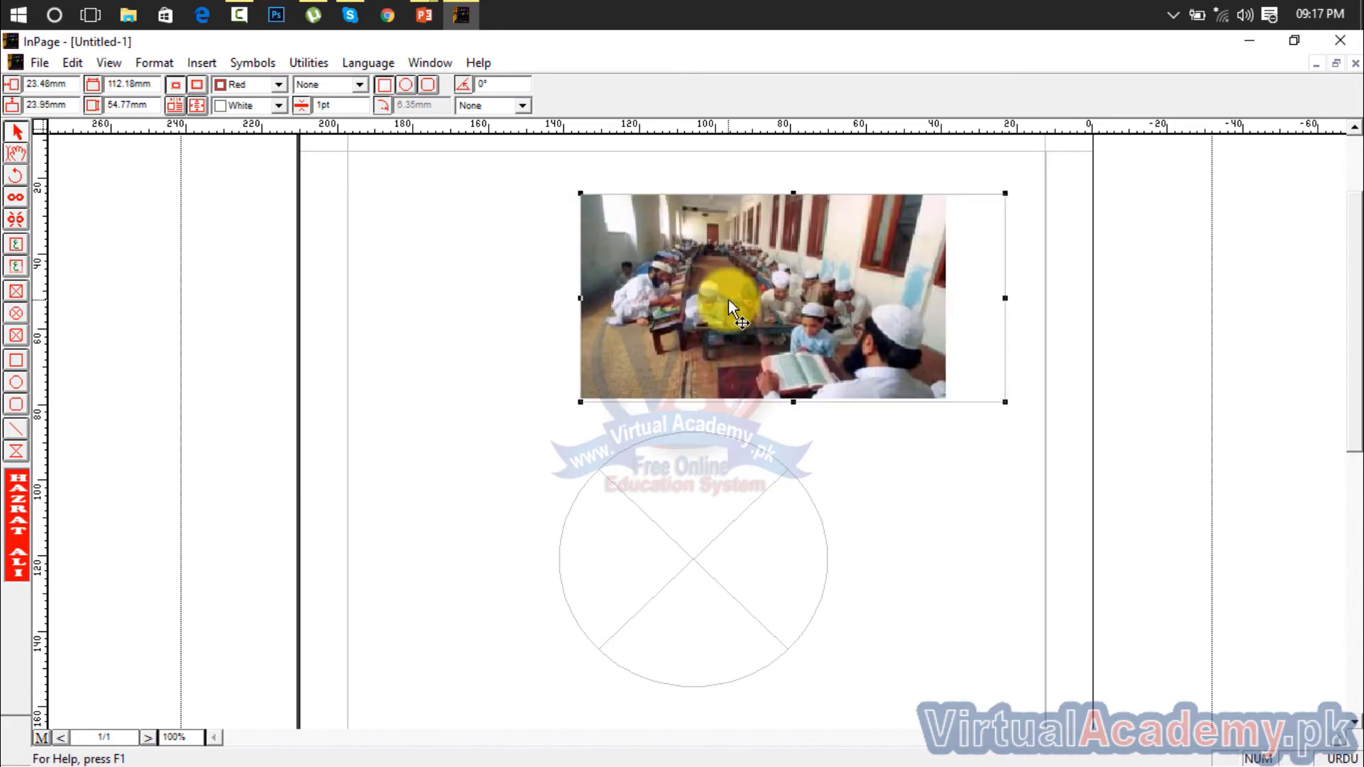
drag(650, 311, 561, 304)
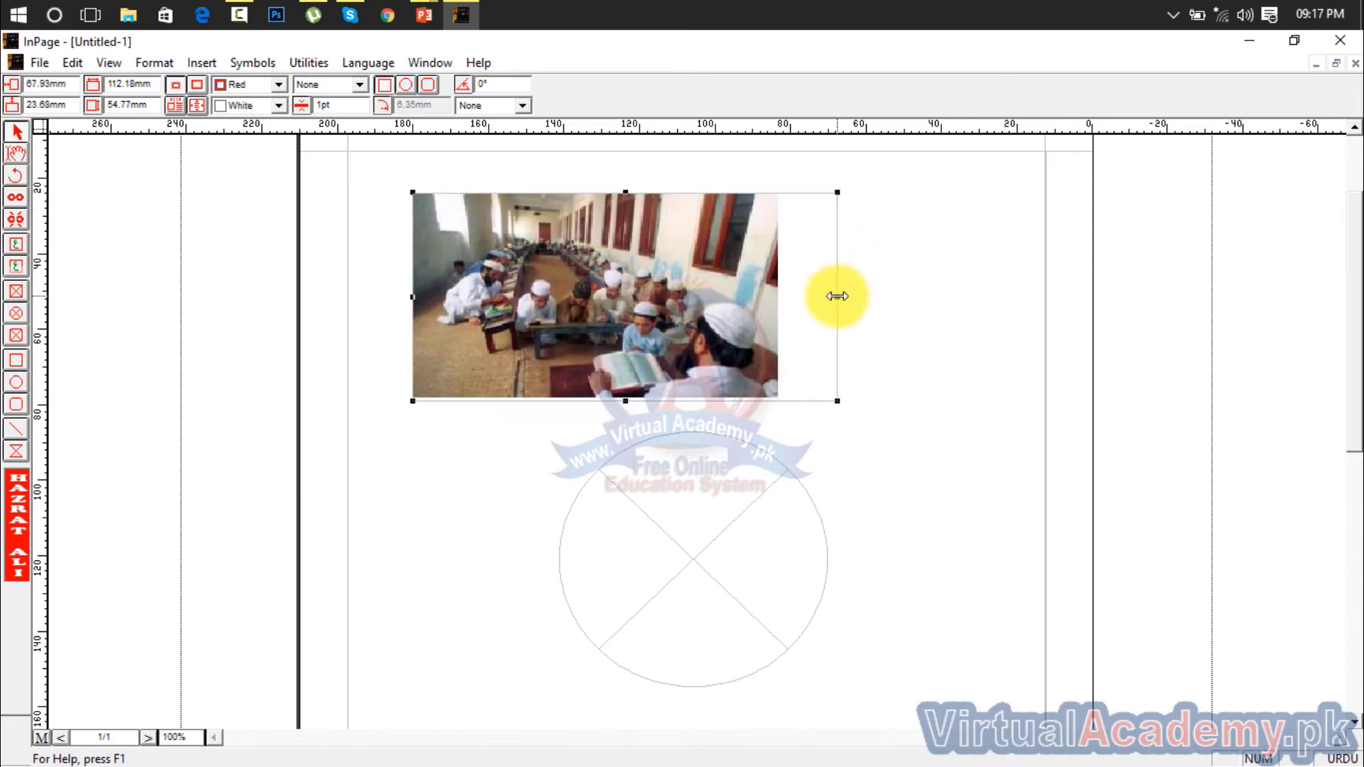
Step: Narrow the rectangular picture box to about 97 mm, and shift its picture to about -0.2 mm across and 0 mm down to fill it
drag(837, 297, 778, 297)
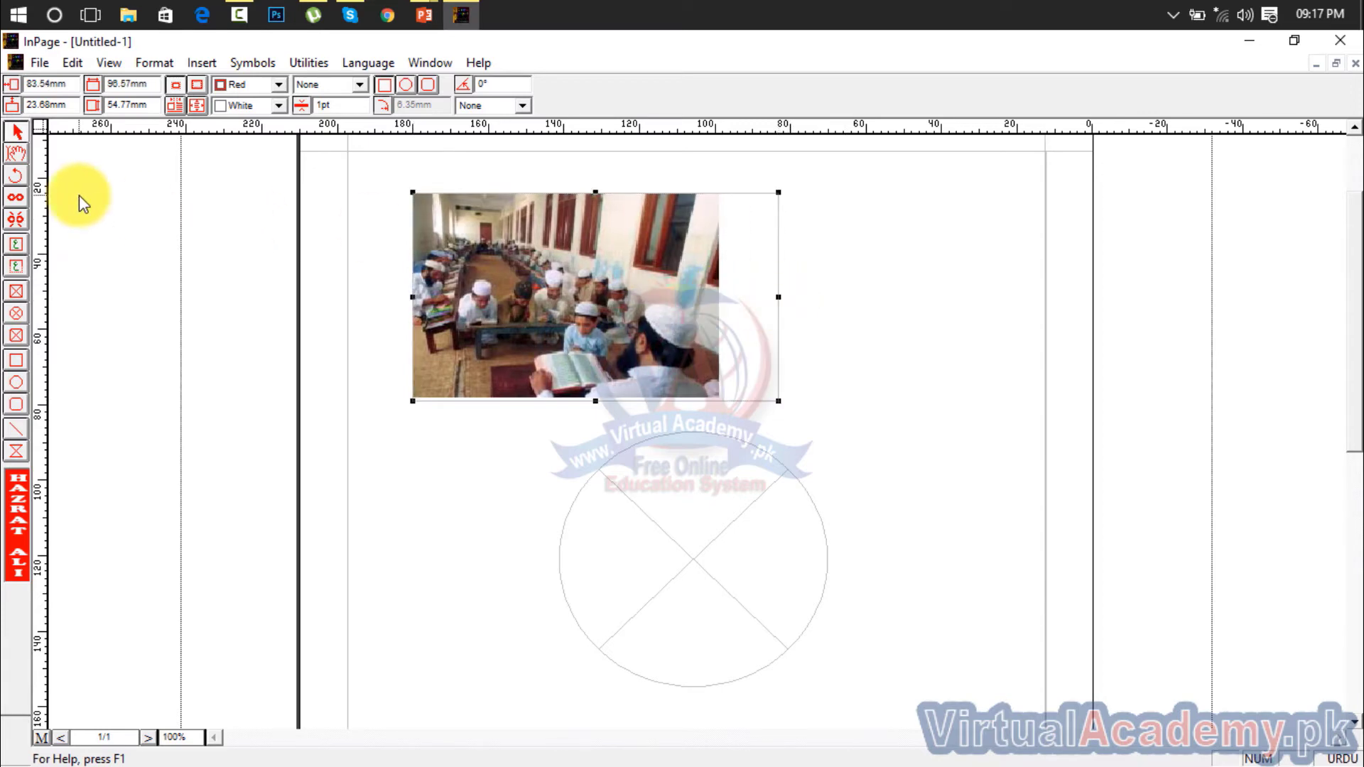
click(16, 153)
click(459, 265)
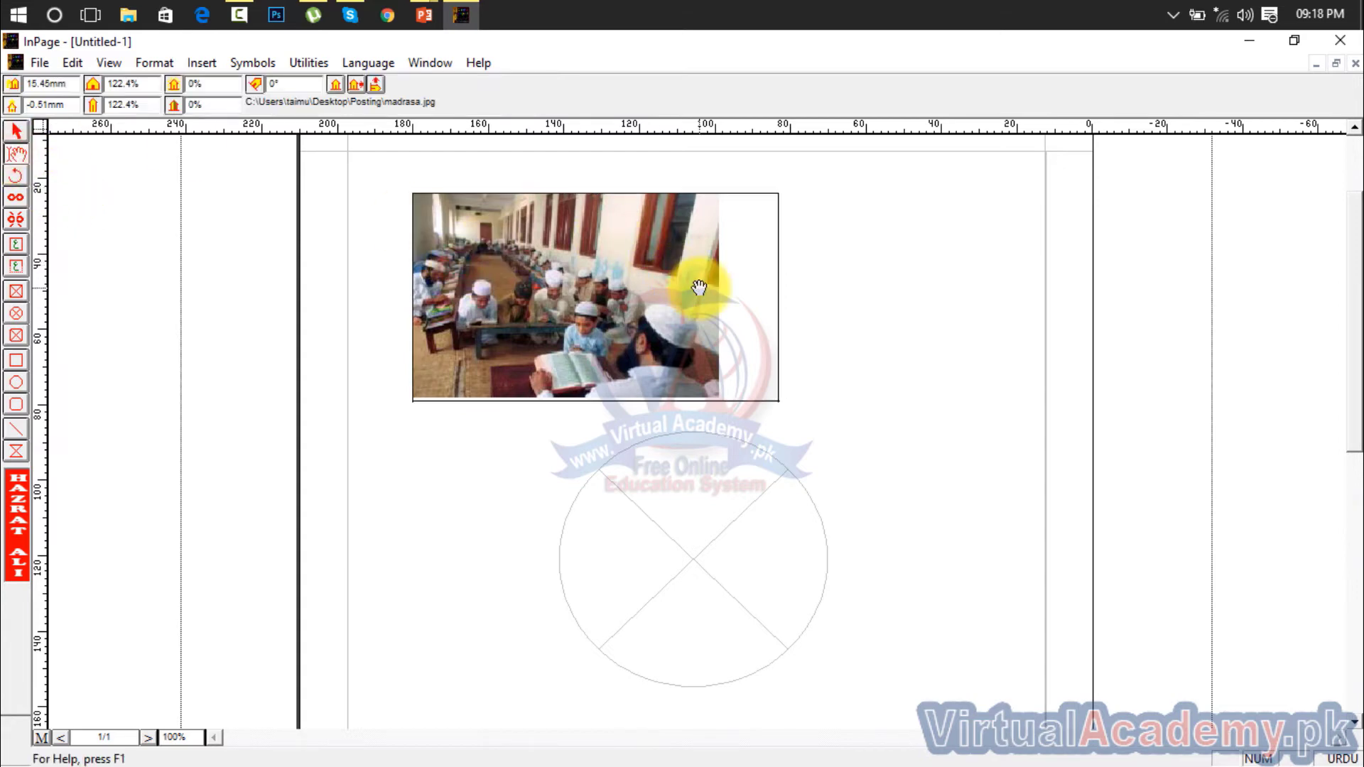
drag(690, 291, 746, 293)
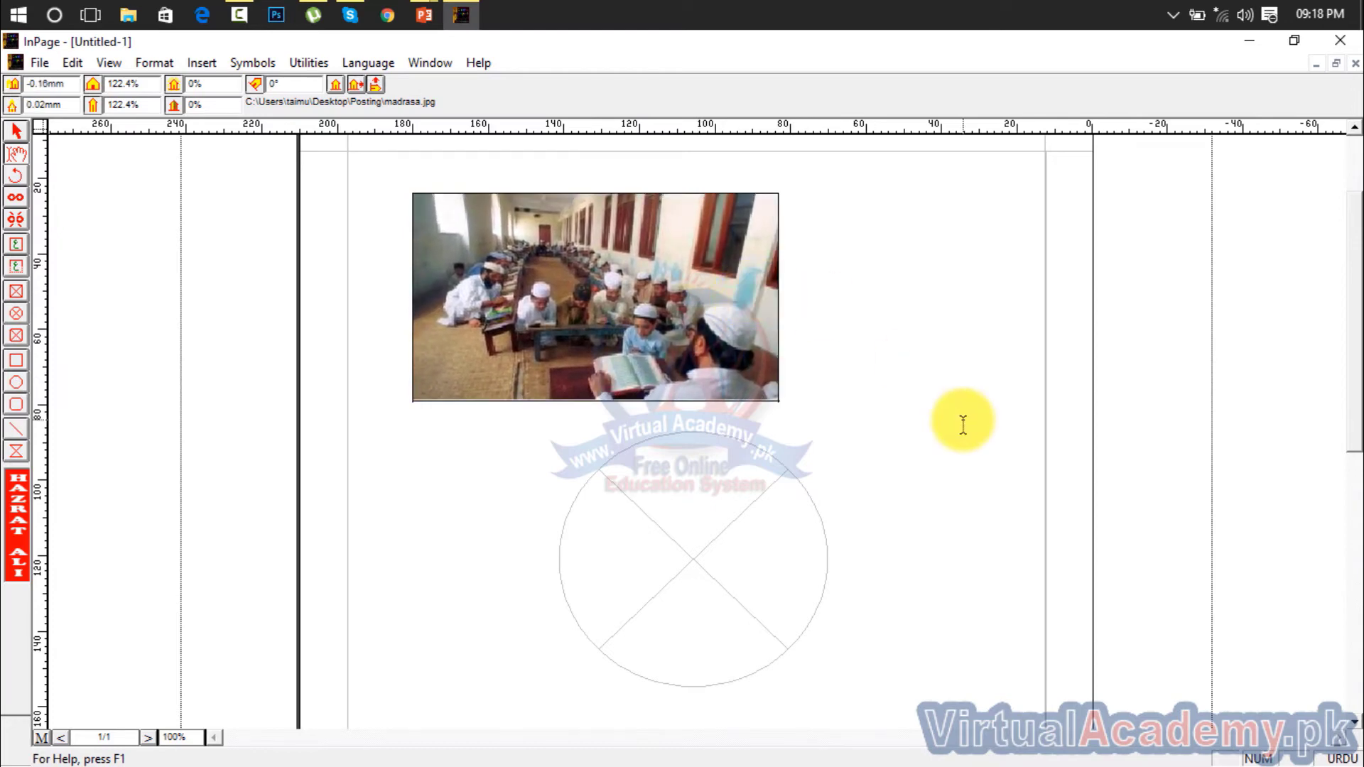
Step: Import urdu poetry girl 405 into the elliptical picture box, and shift the picture to about 0.3 mm across and -2.8 mm down
click(739, 540)
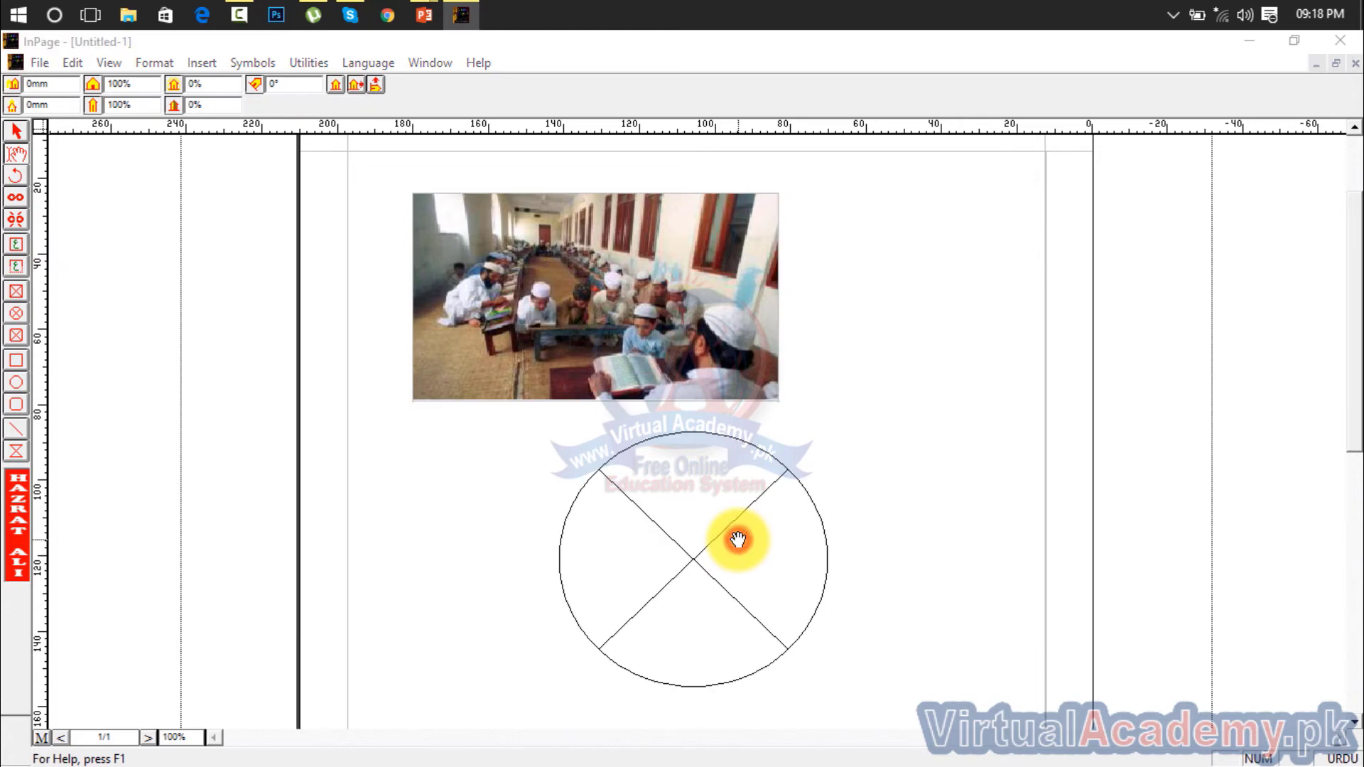
double_click(739, 540)
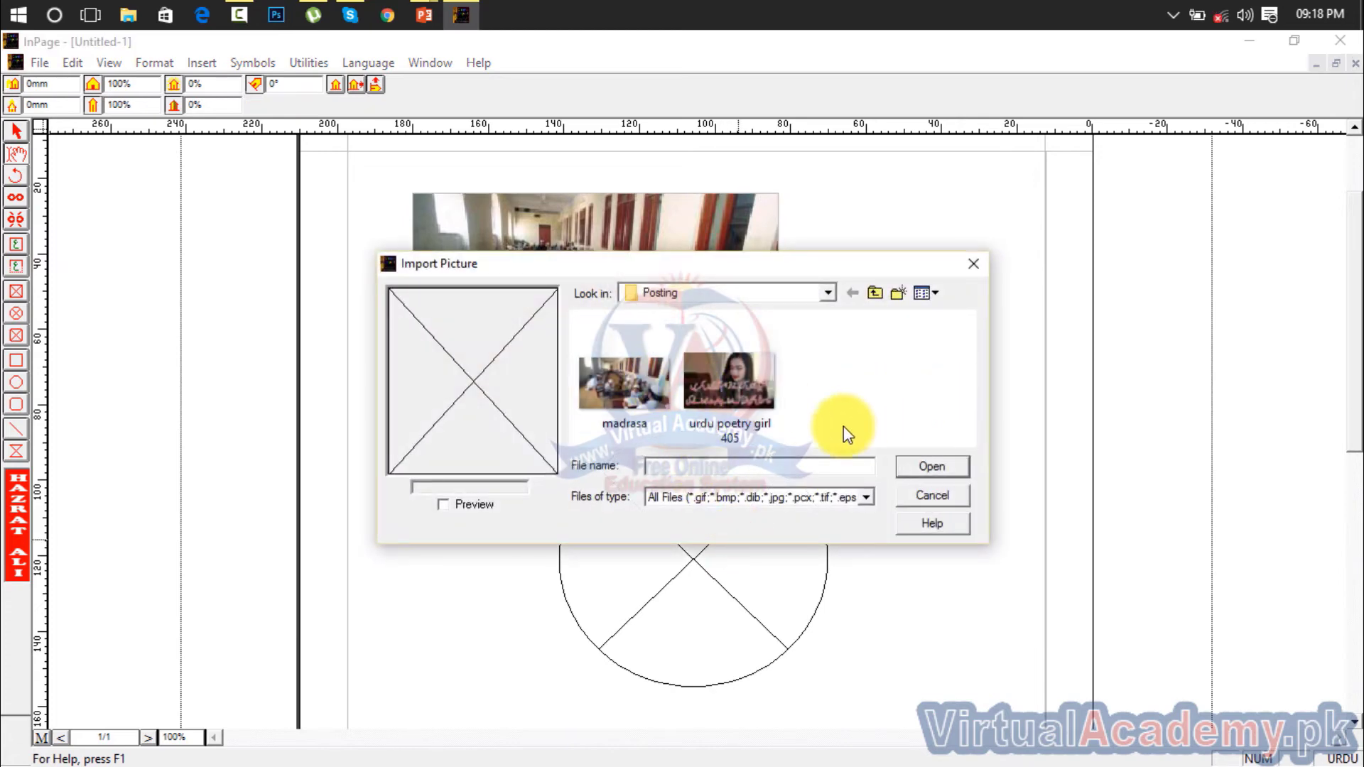
double_click(753, 377)
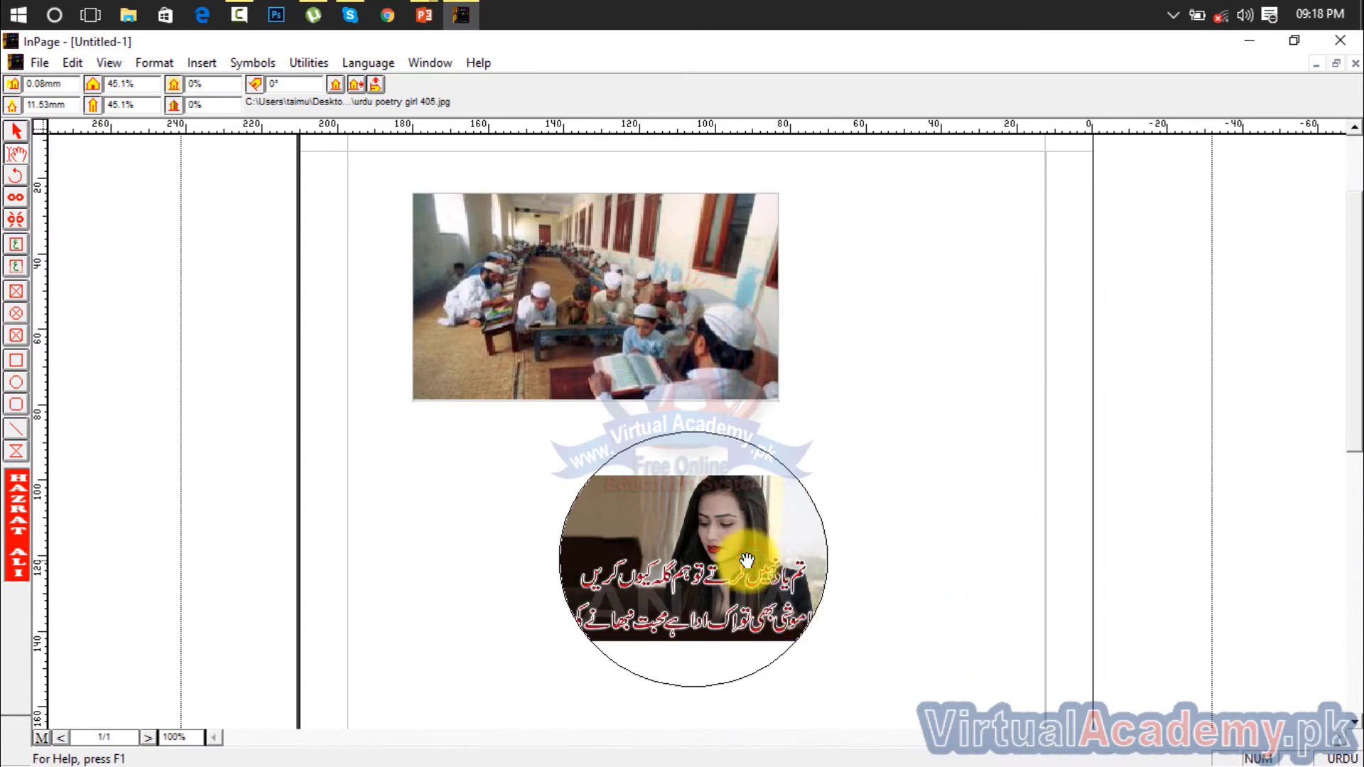
drag(763, 558, 740, 507)
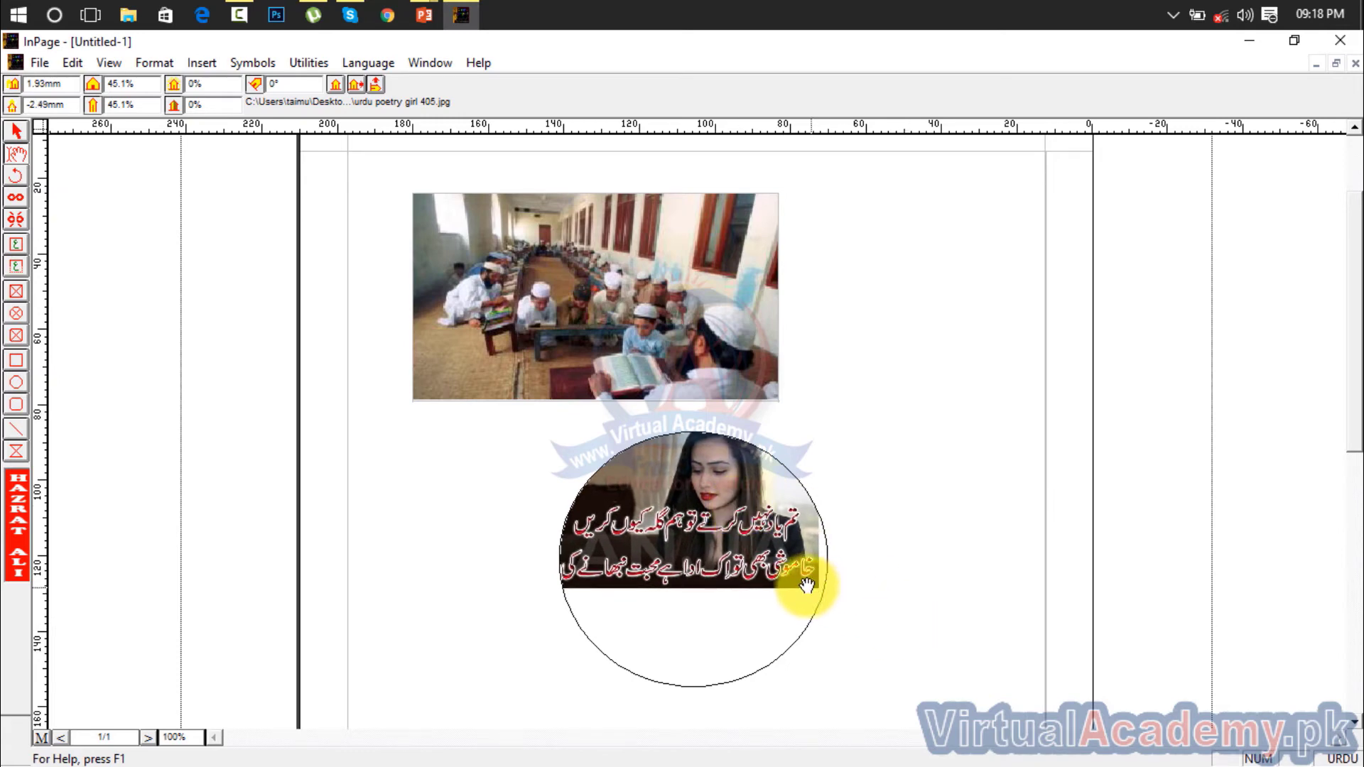
drag(782, 567, 789, 571)
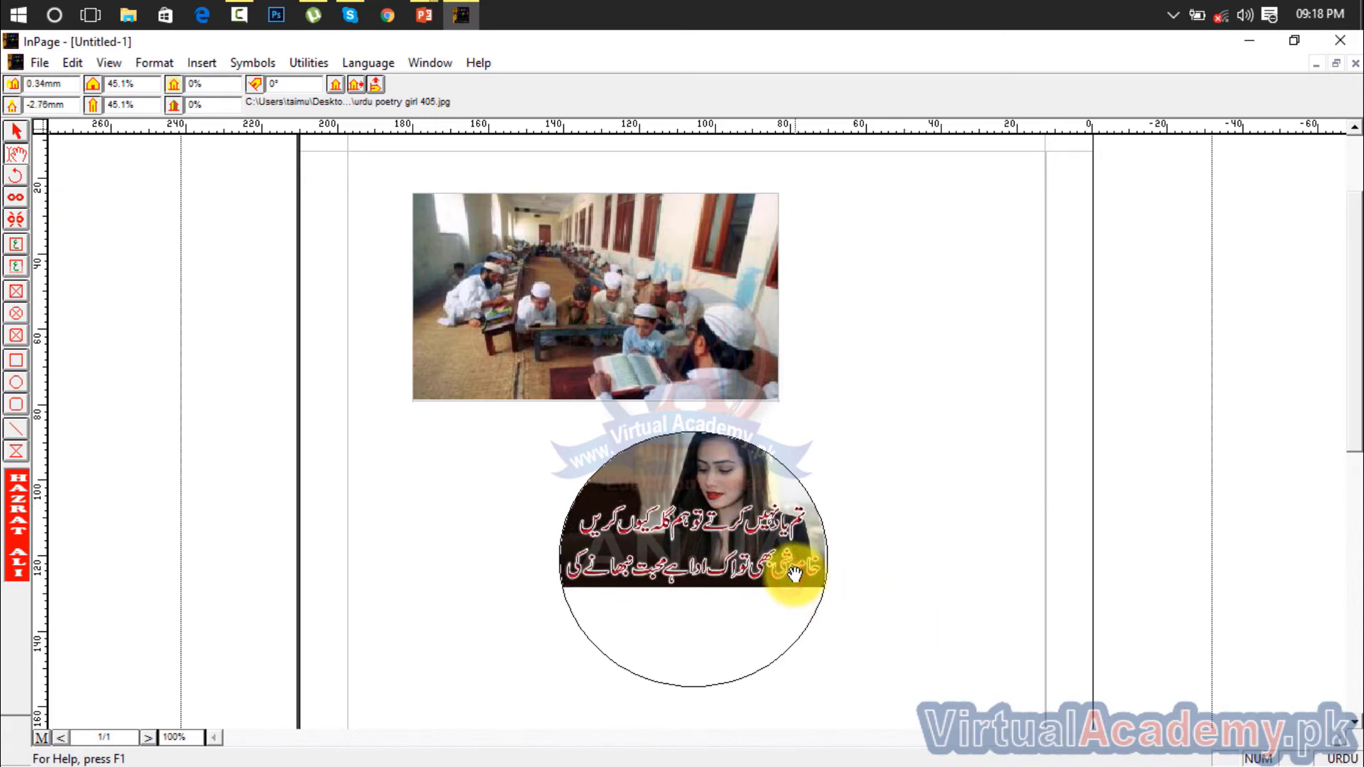
Step: Move the elliptical picture box to about 93 mm down, and open and close its object properties without changes
click(15, 130)
click(701, 544)
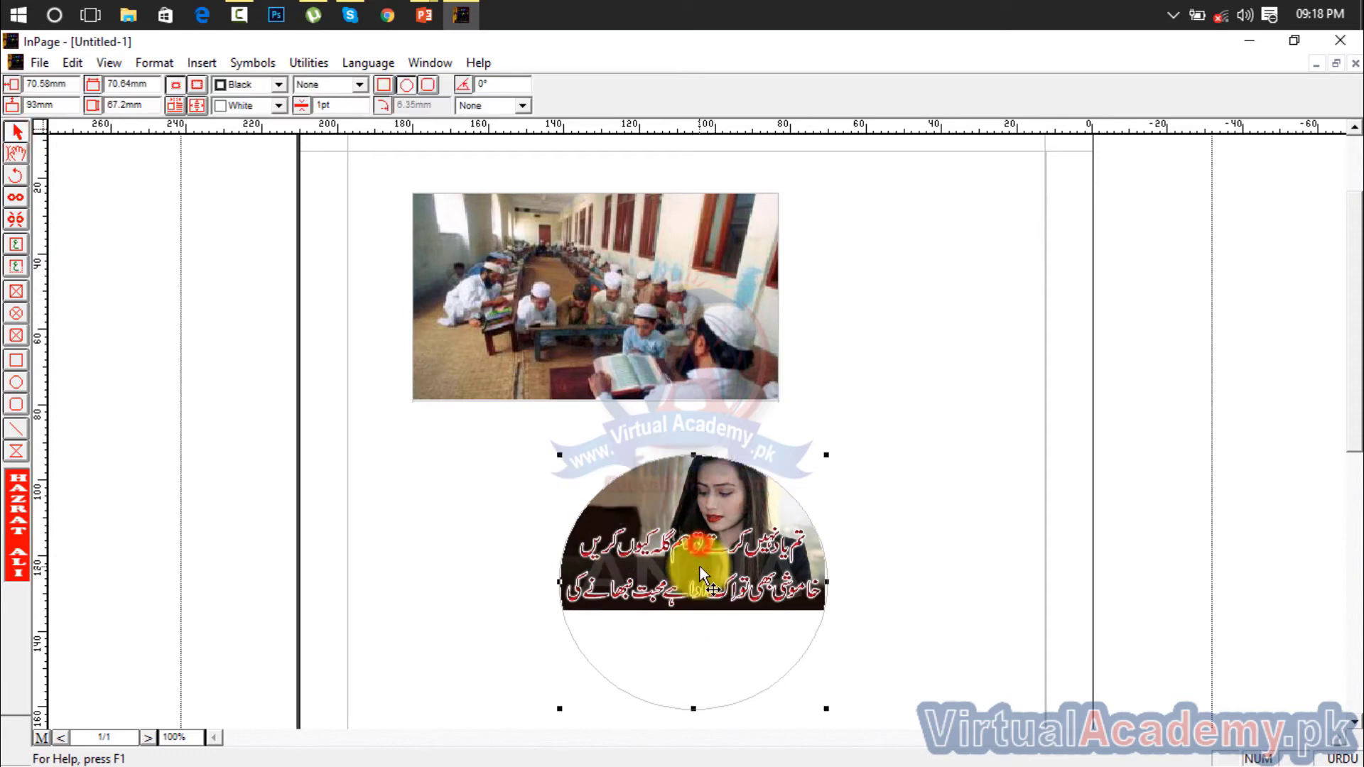
double_click(698, 543)
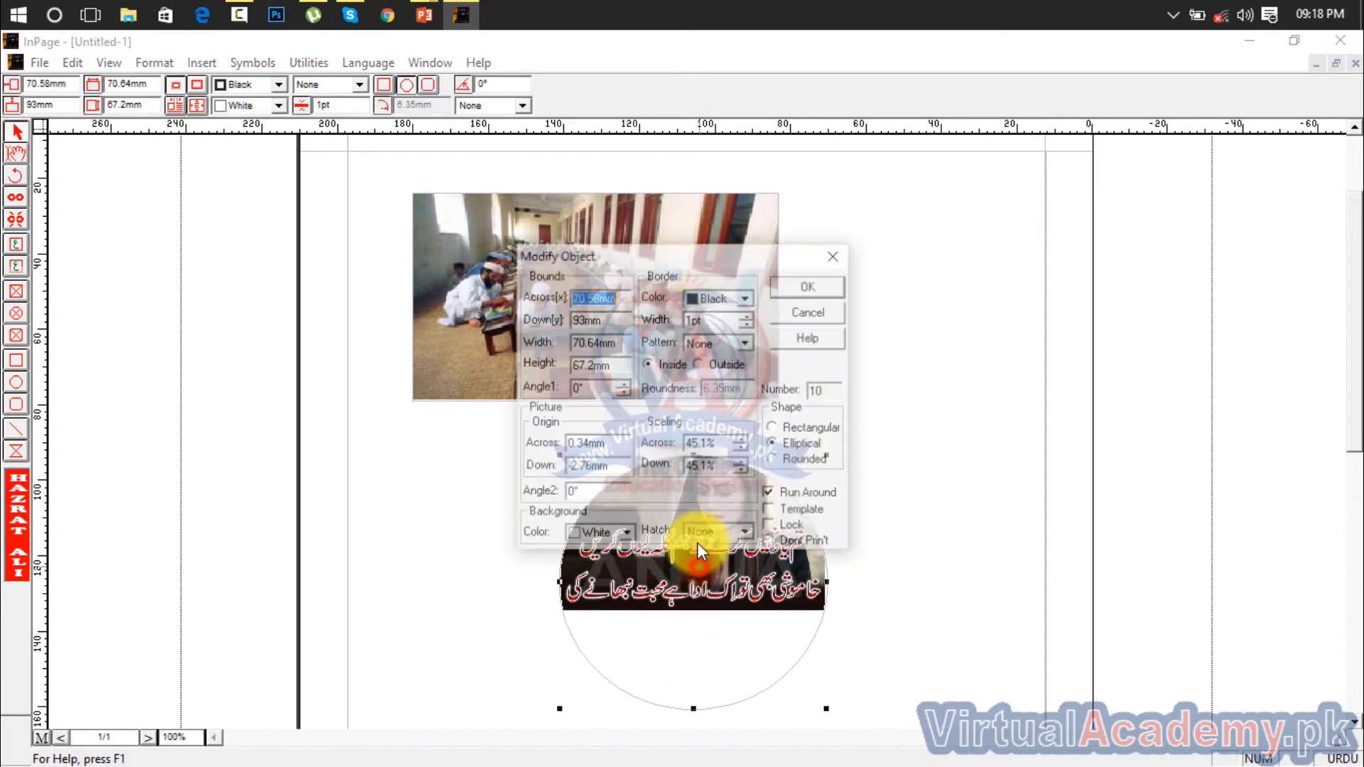
click(827, 282)
Step: Shift the picture inside the elliptical box to about 0.9 mm across and -1.4 mm down with the hand tool
click(17, 153)
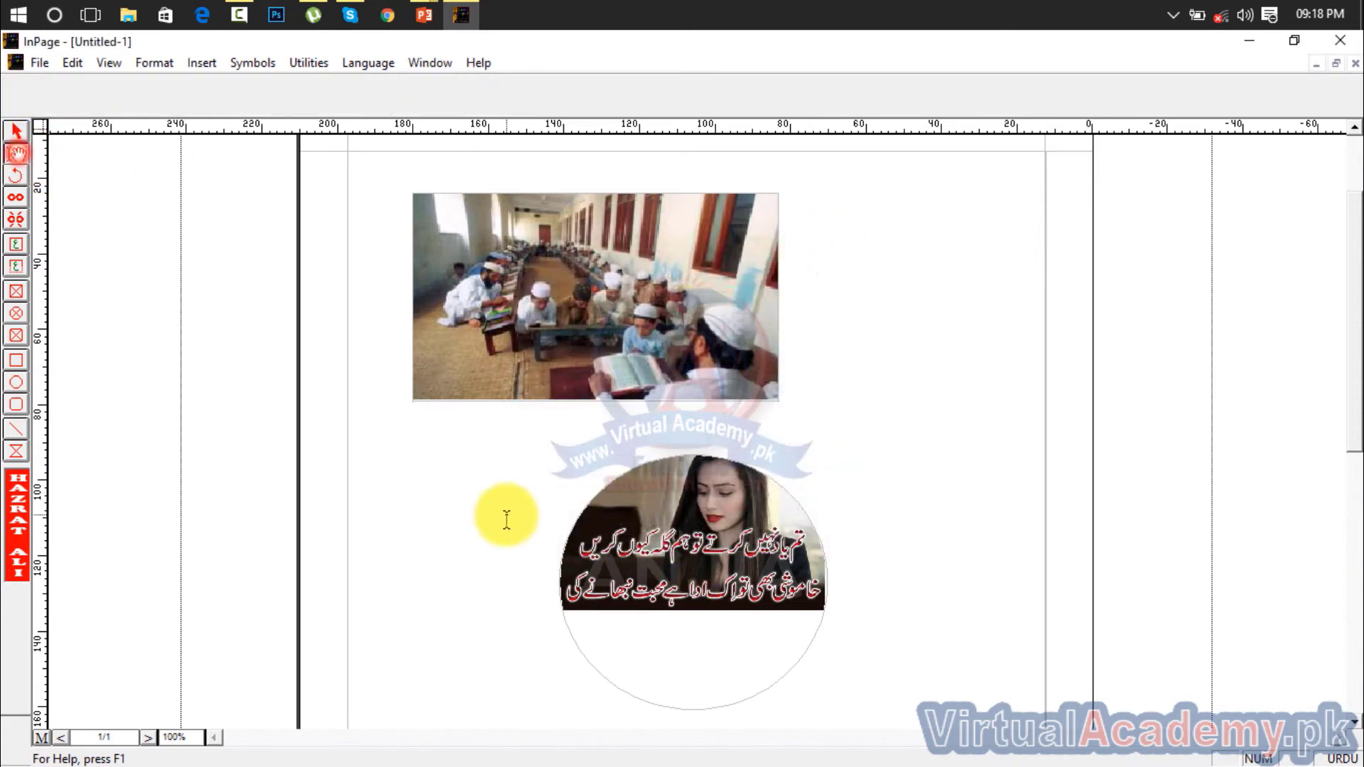
click(693, 623)
drag(689, 568, 668, 572)
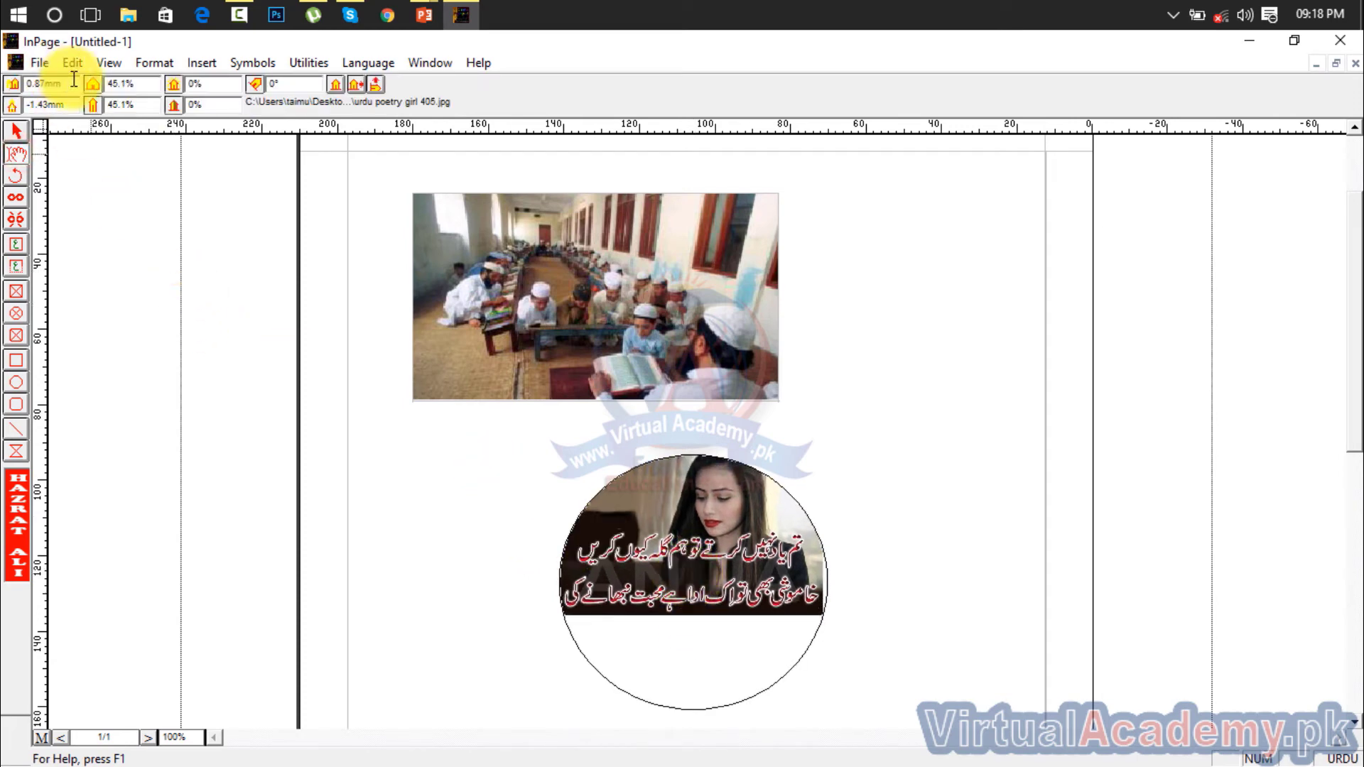
Step: Set the horizontal position of the picture in the elliptical box to 1 mm, and change it to 5 mm
drag(71, 80, 4, 86)
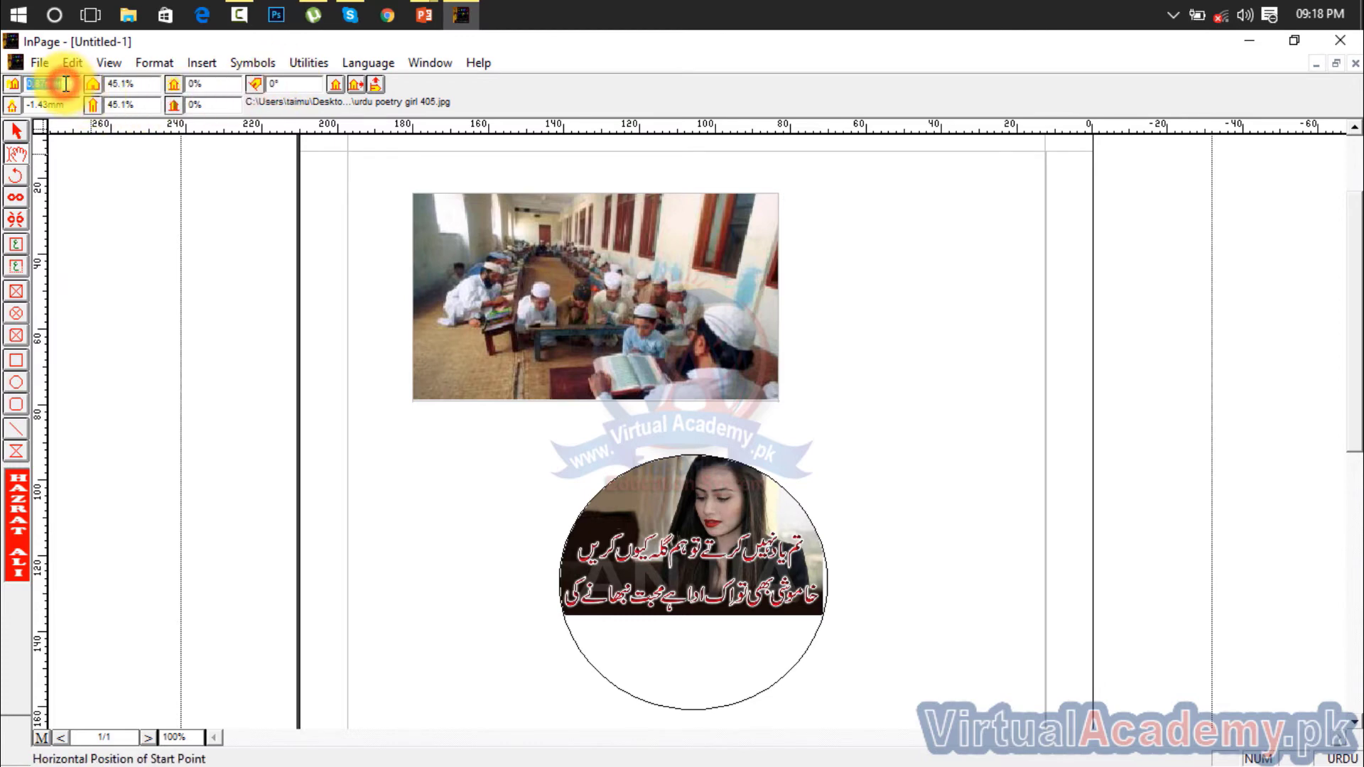
drag(66, 84, 21, 84)
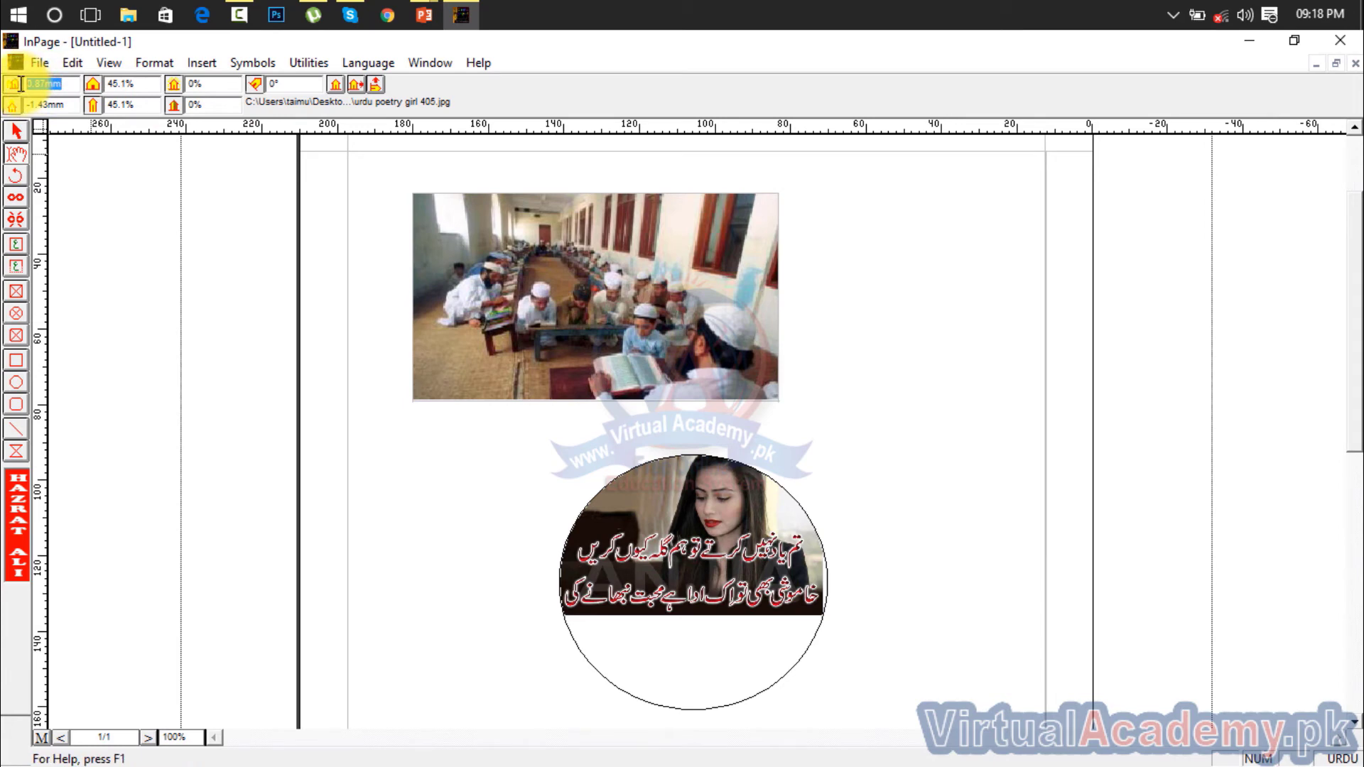
key(Return)
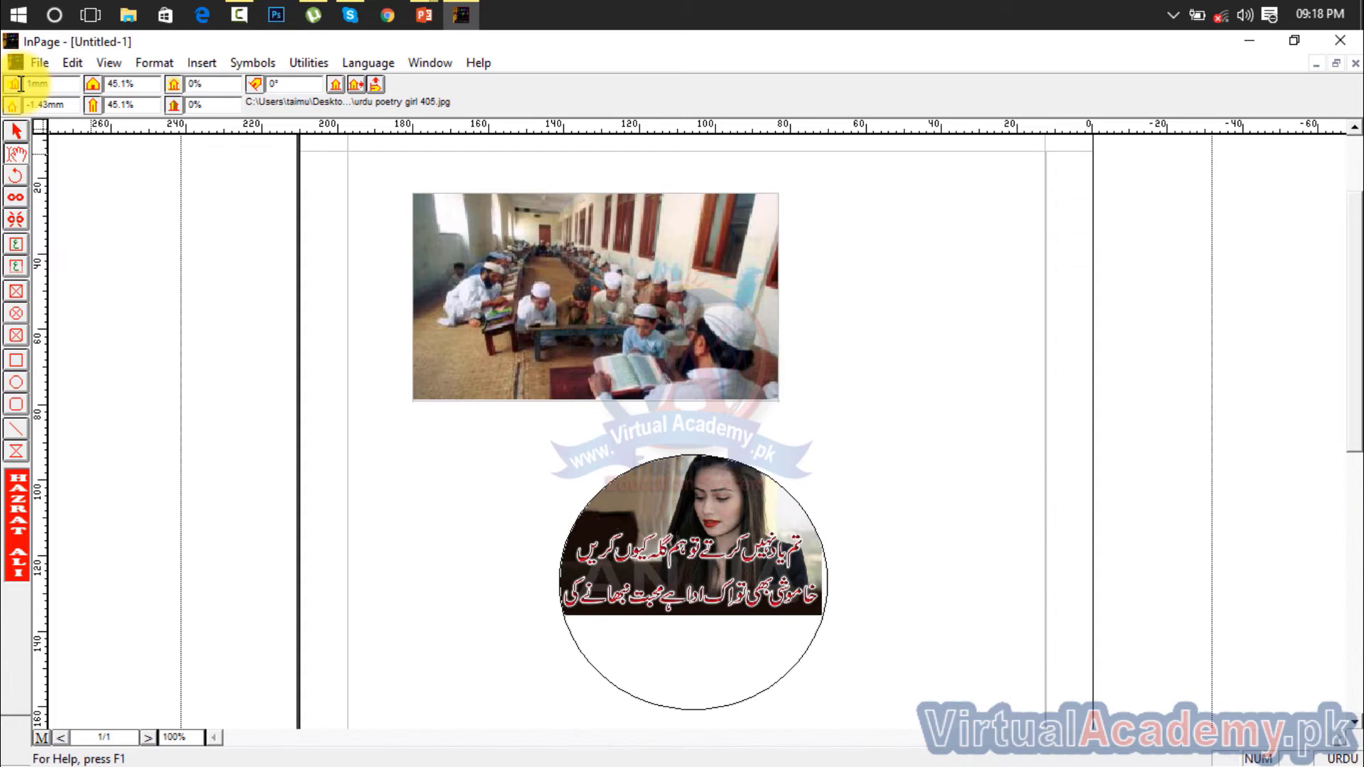
drag(69, 88, 4, 103)
key(Return)
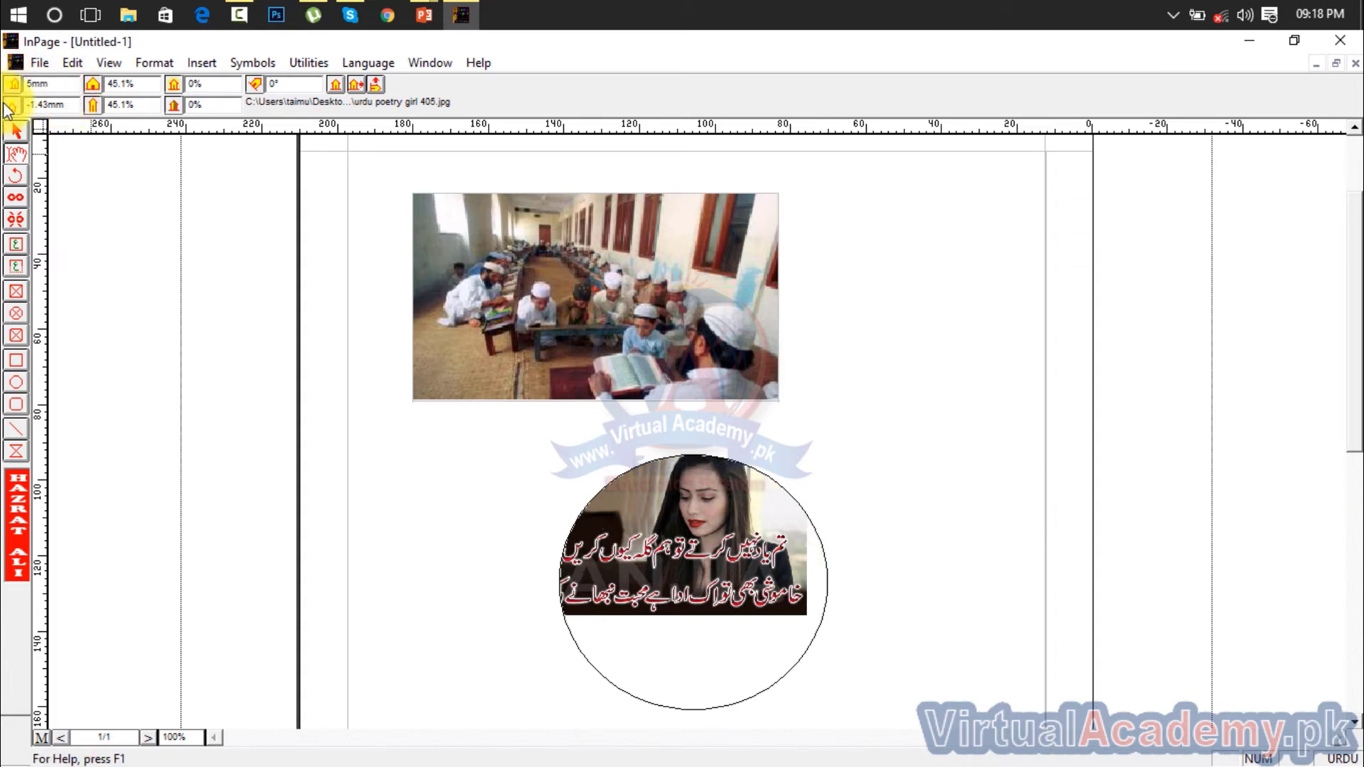
Step: Shift the picture inside the elliptical box to about -0.3 mm across, and set its vertical position to 1 mm
mouse_move(693, 534)
mouse_down()
mouse_move(724, 541)
mouse_move(706, 539)
mouse_up()
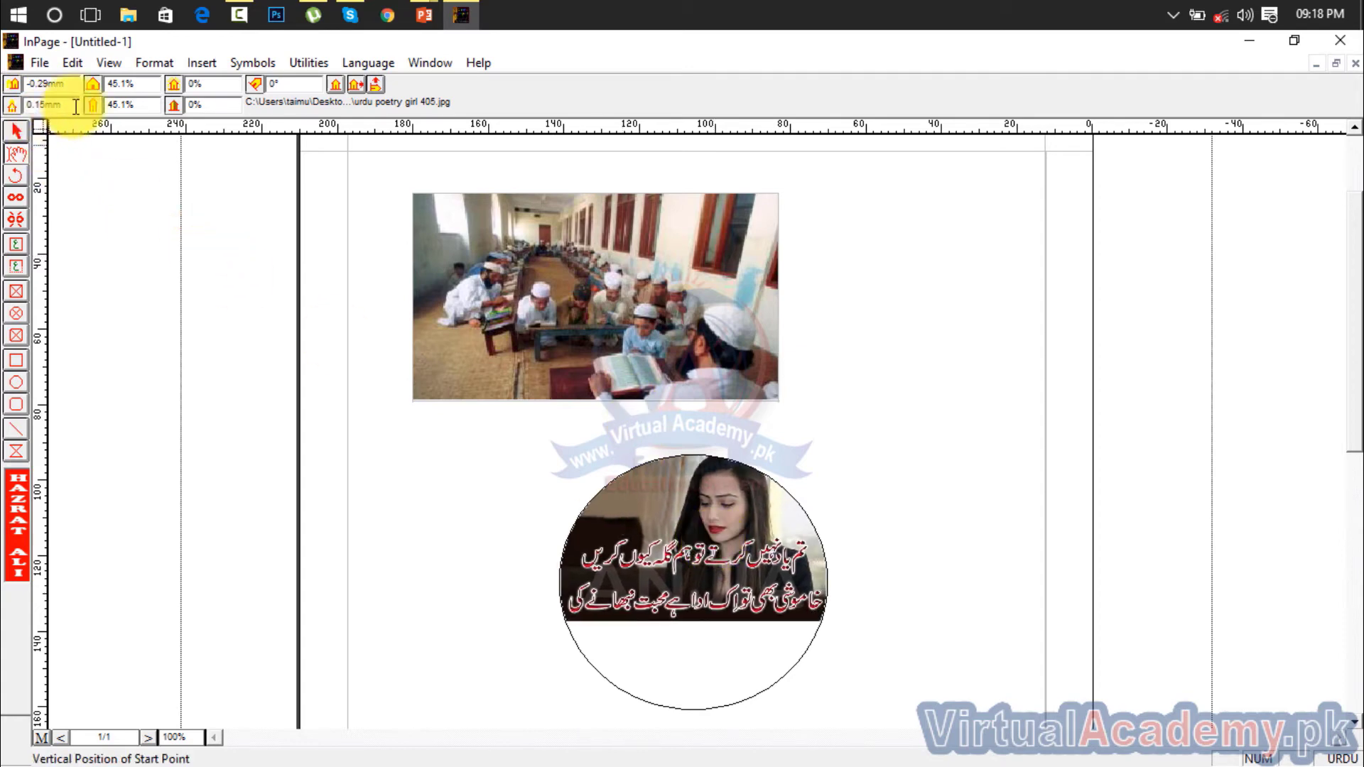
drag(63, 84, 32, 83)
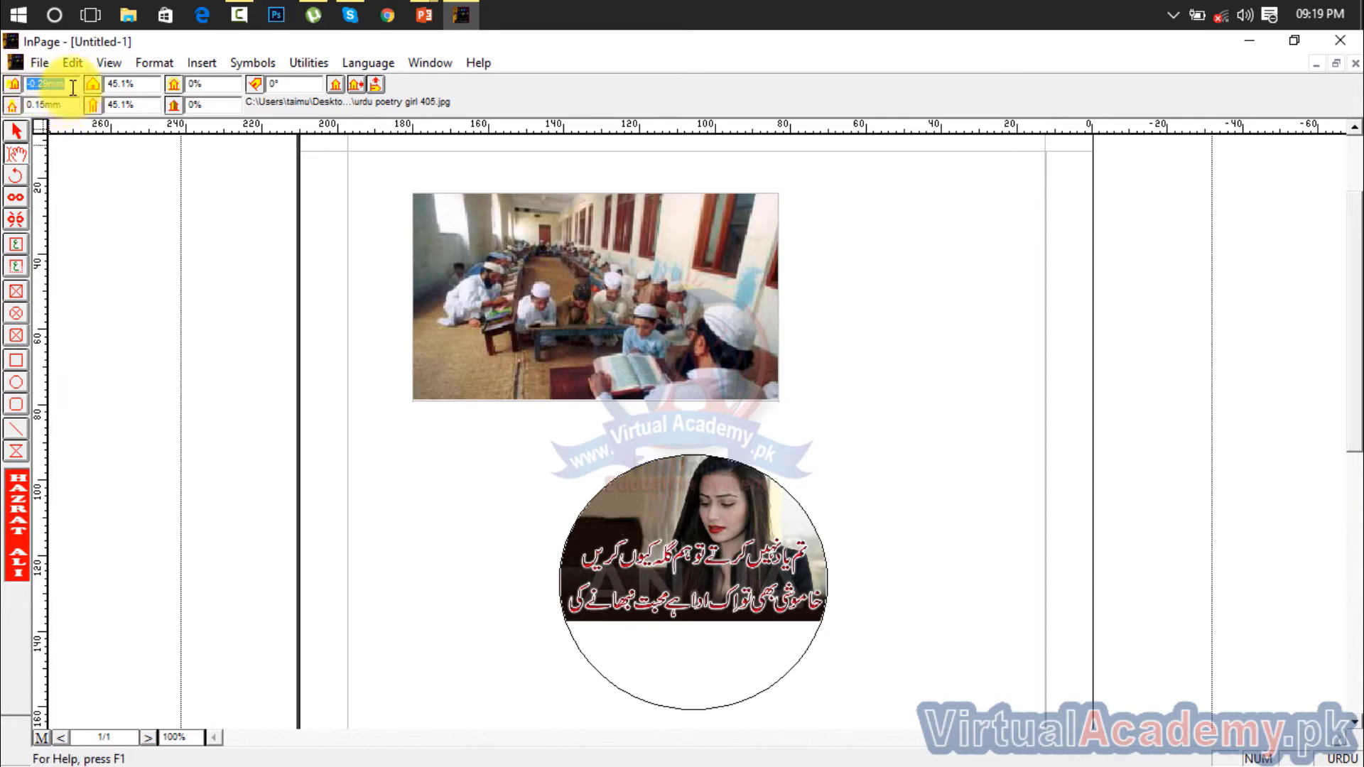
drag(71, 105, 6, 110)
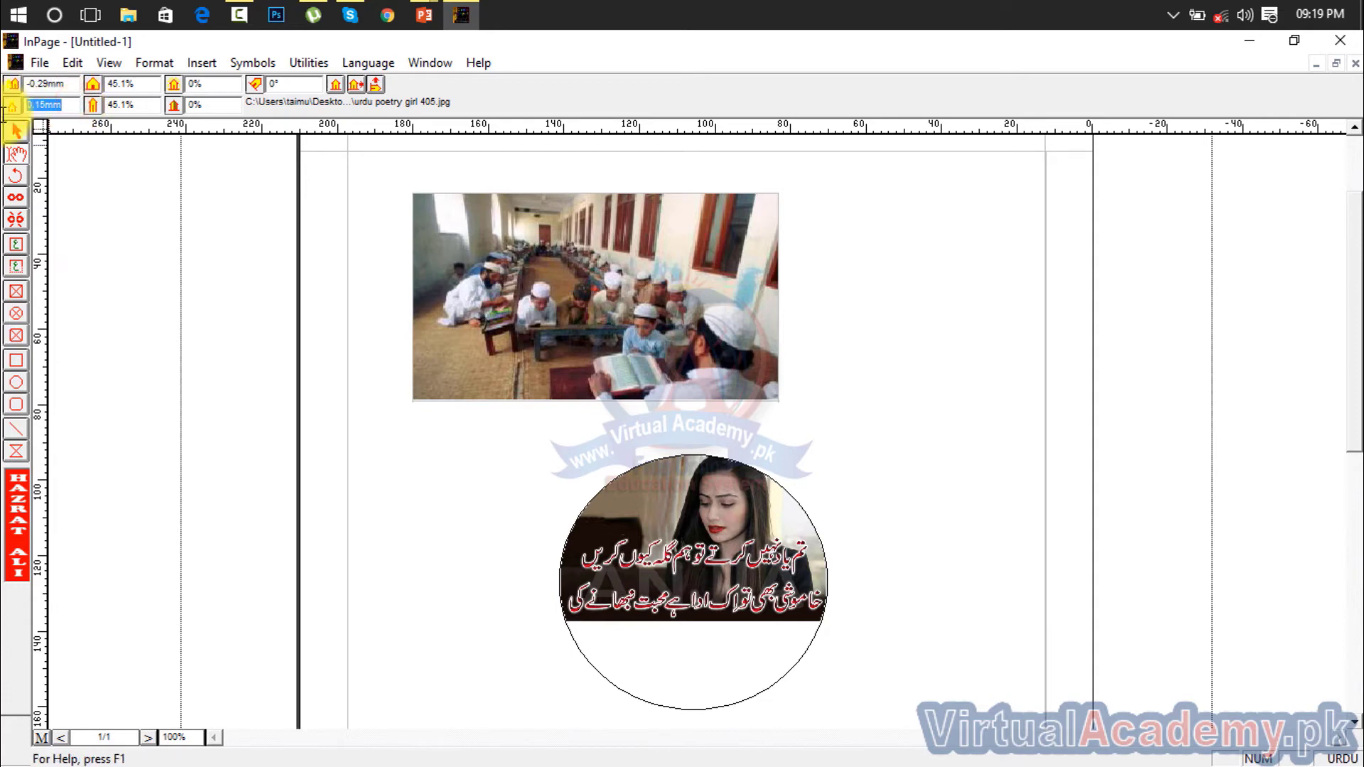
key(Return)
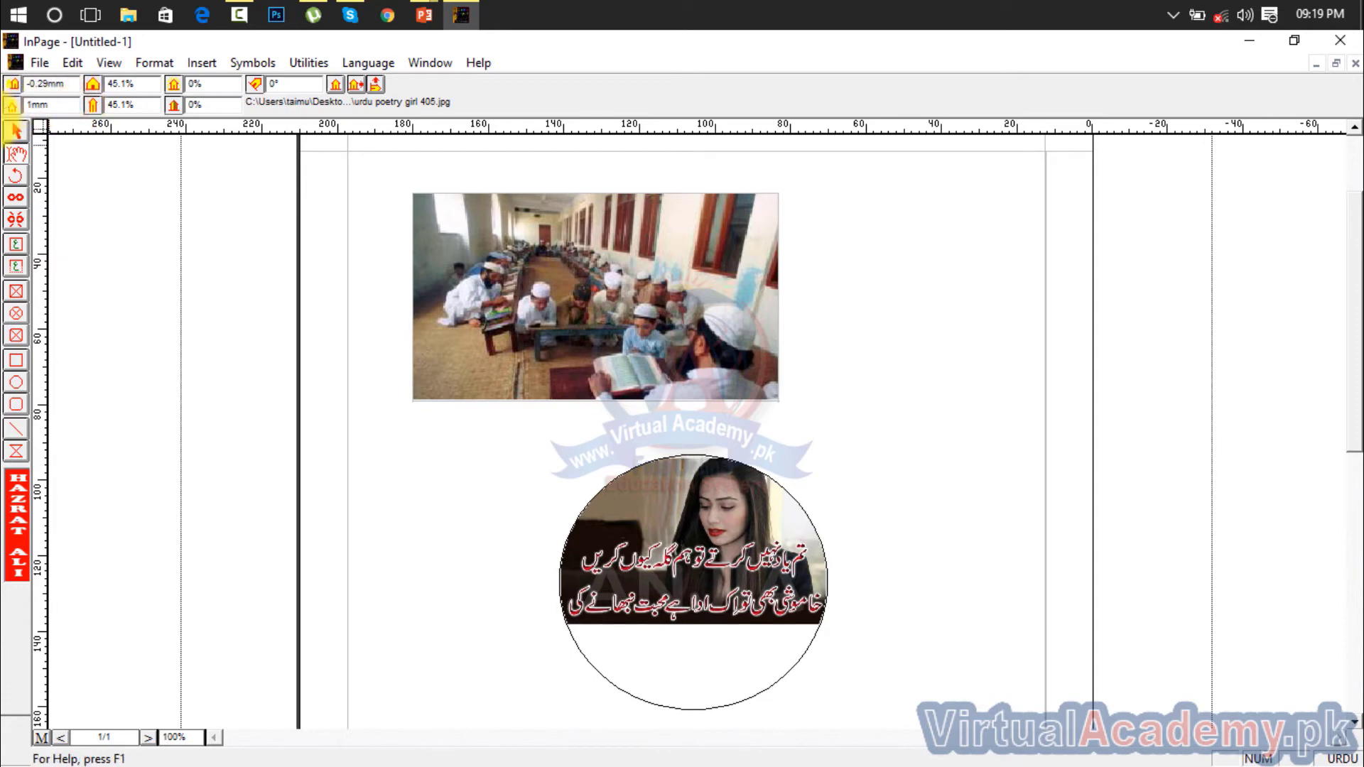
Step: Set the vertical position of the elliptical box's picture to 5 mm, and shift the picture up to about -1.6 mm with the hand tool
drag(71, 105, 4, 113)
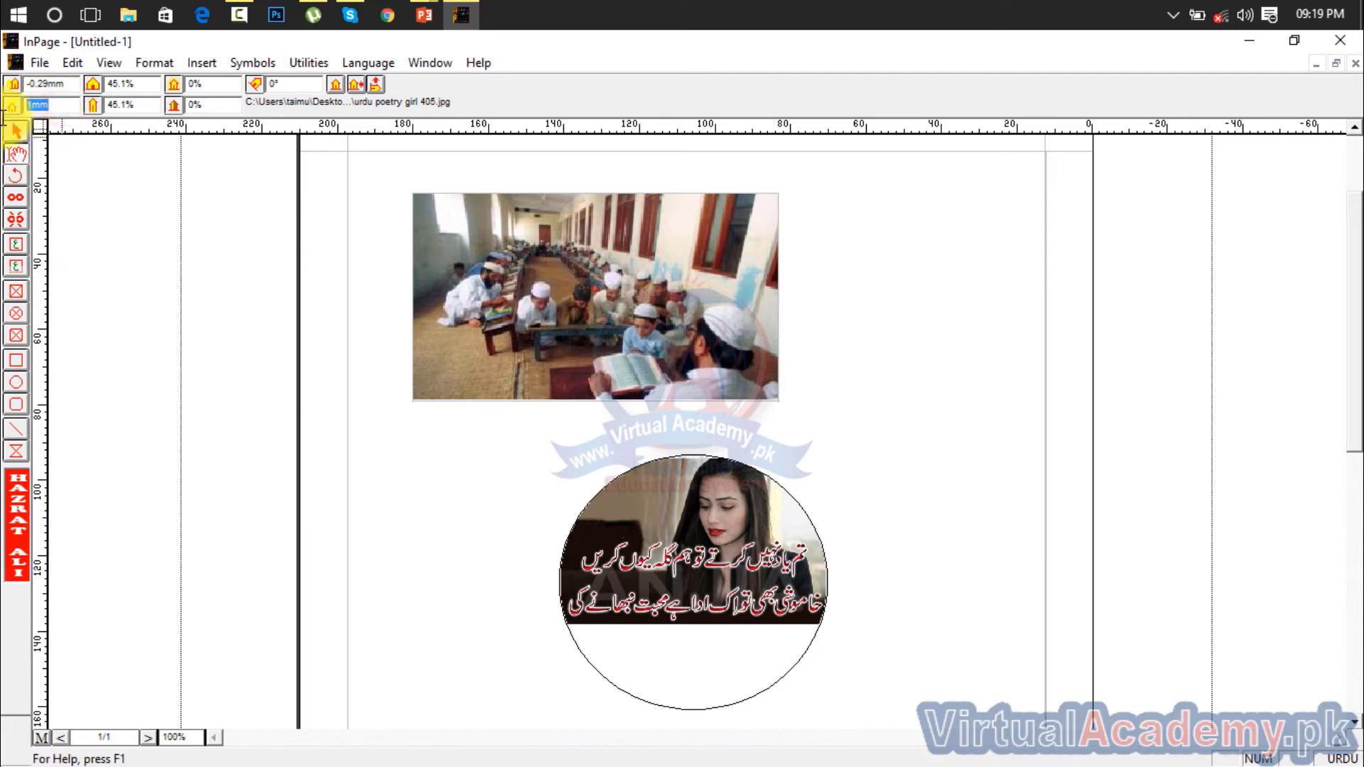
text(5)
key(Return)
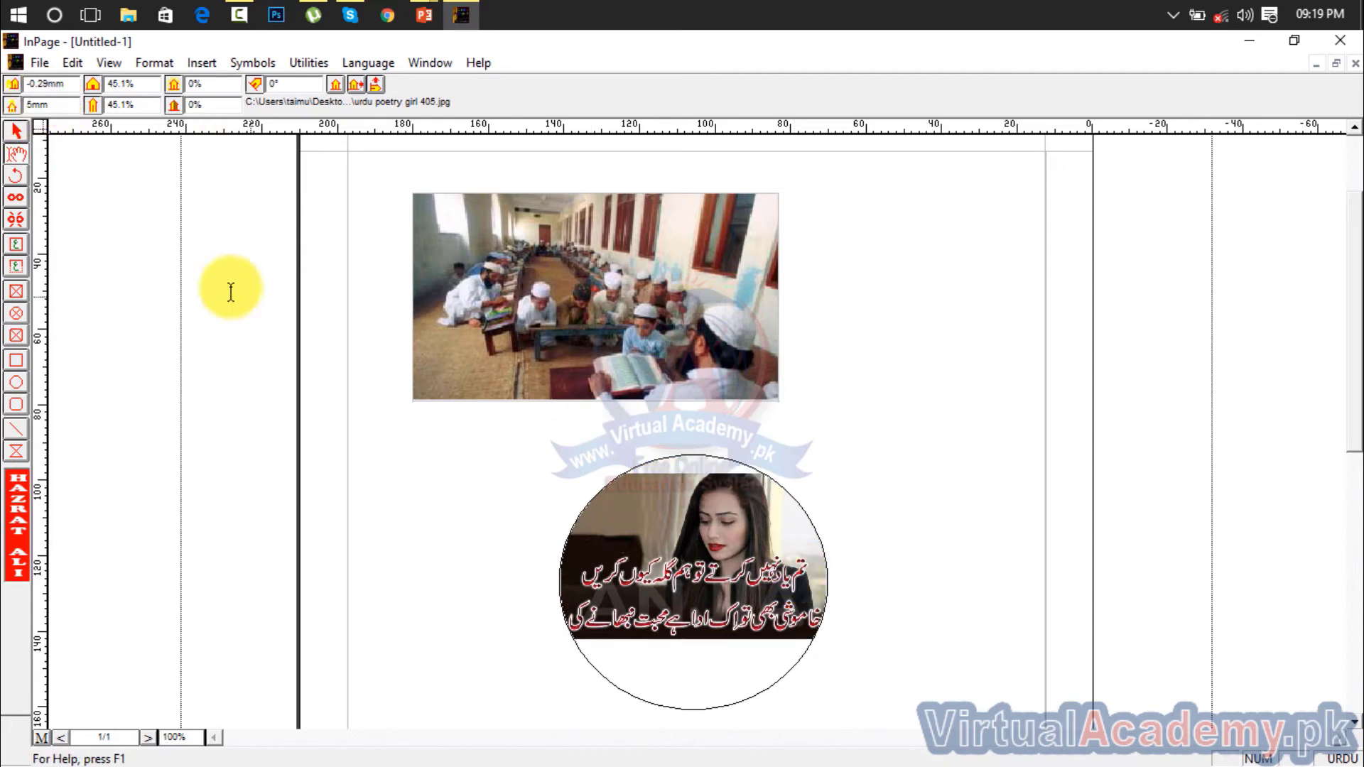
drag(742, 612, 695, 548)
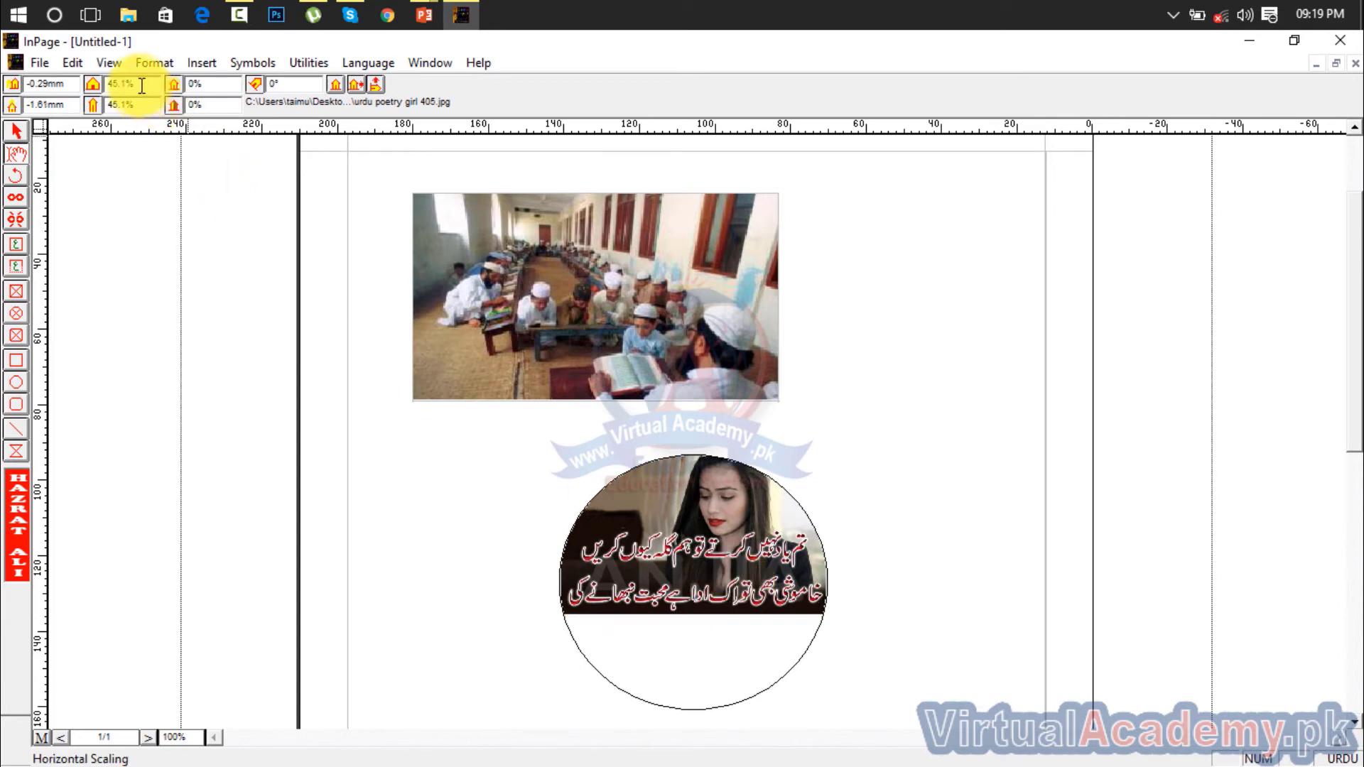
Step: Scale the picture in the elliptical box to 80% horizontally and vertically, and shift it to about -8 mm across and -4.8 mm down
drag(144, 84, 103, 84)
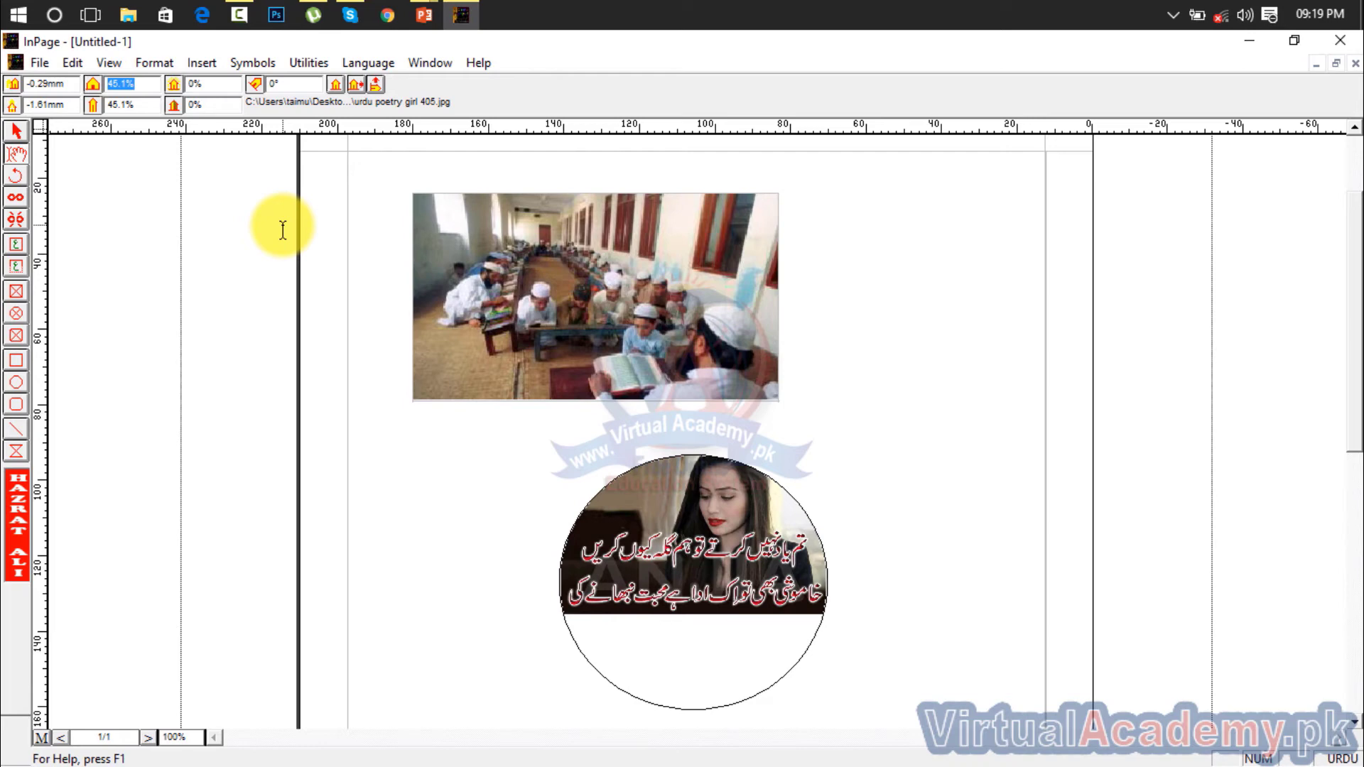
key(Return)
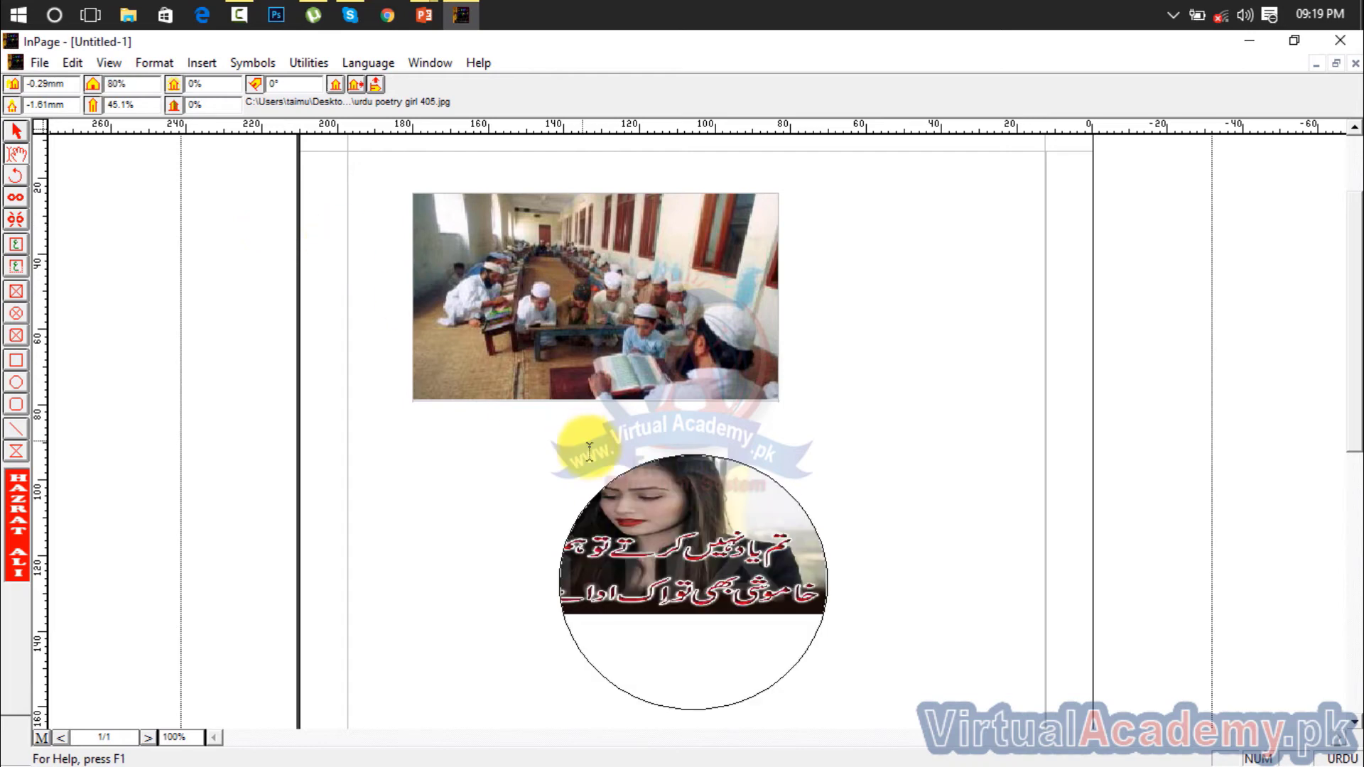
click(288, 242)
click(614, 545)
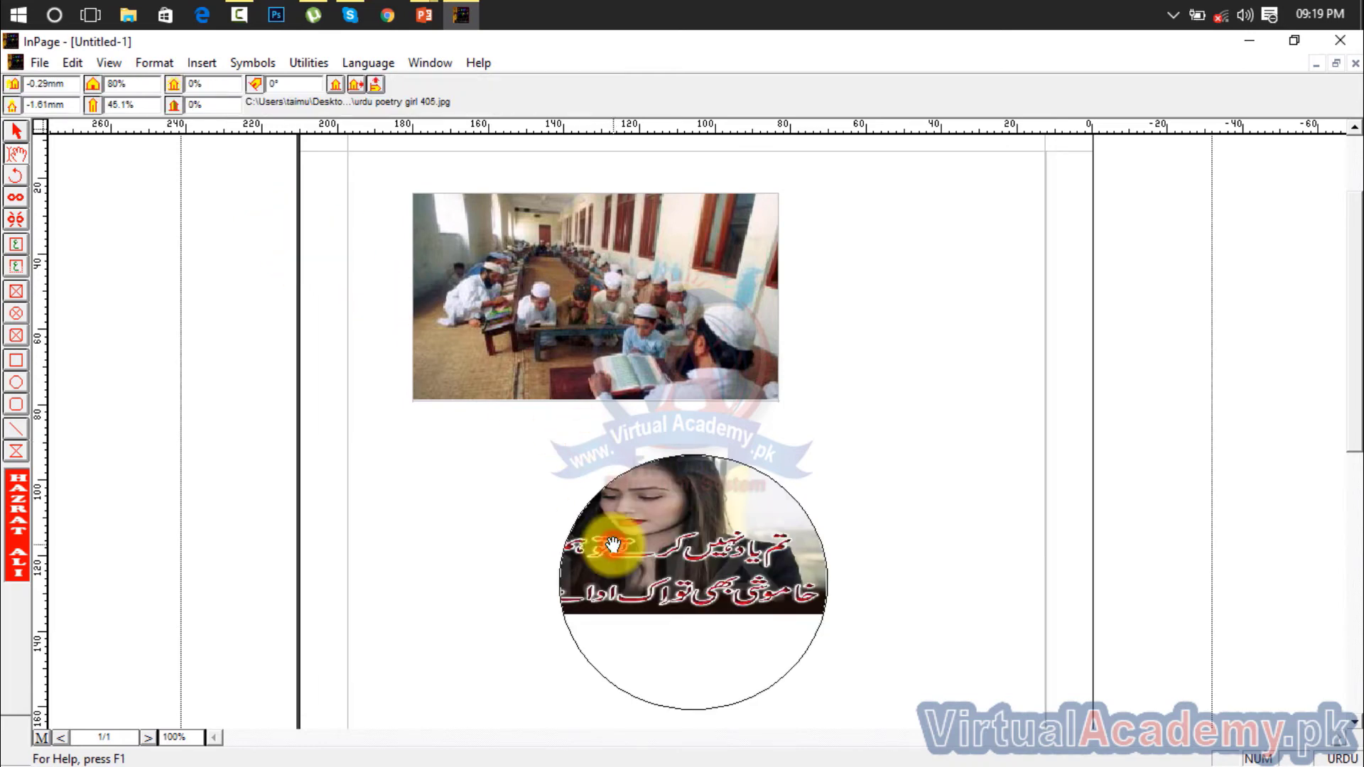
drag(149, 111, 67, 116)
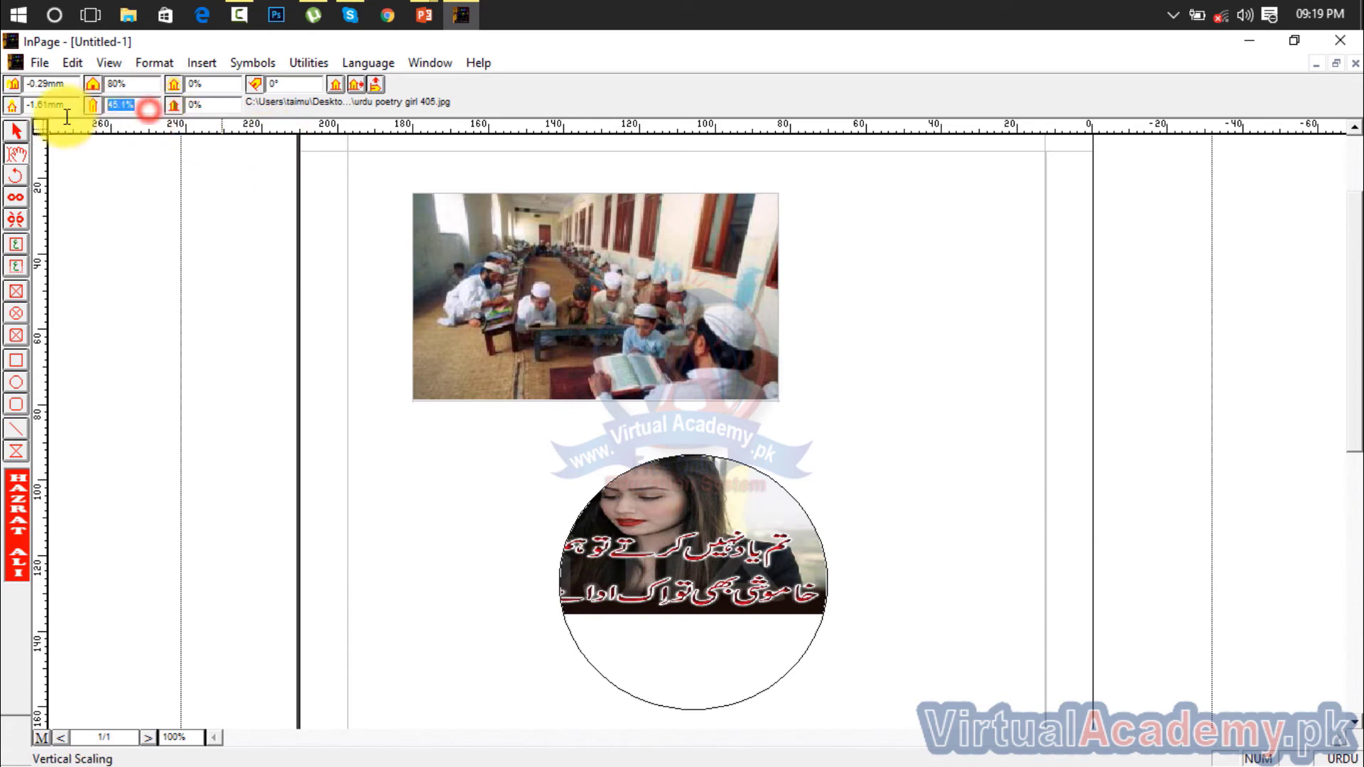
key(Return)
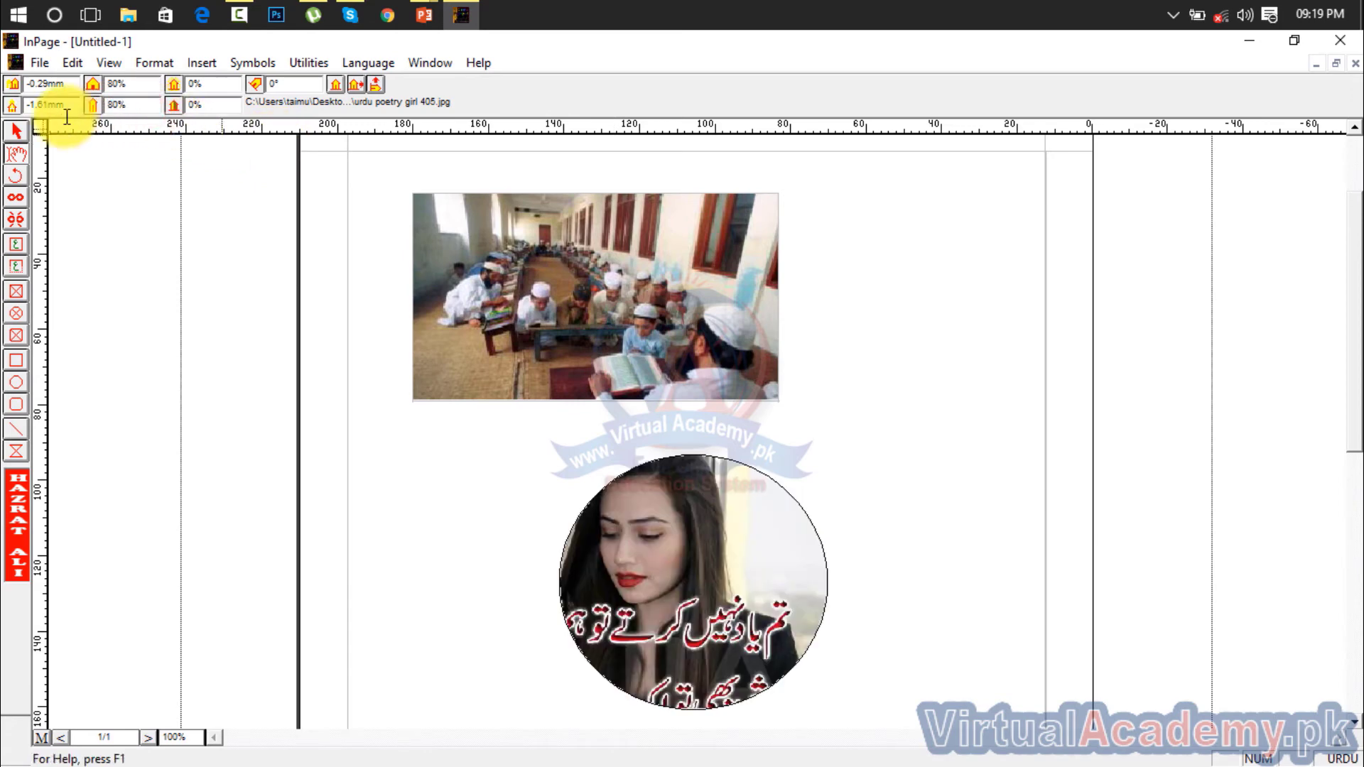
click(625, 380)
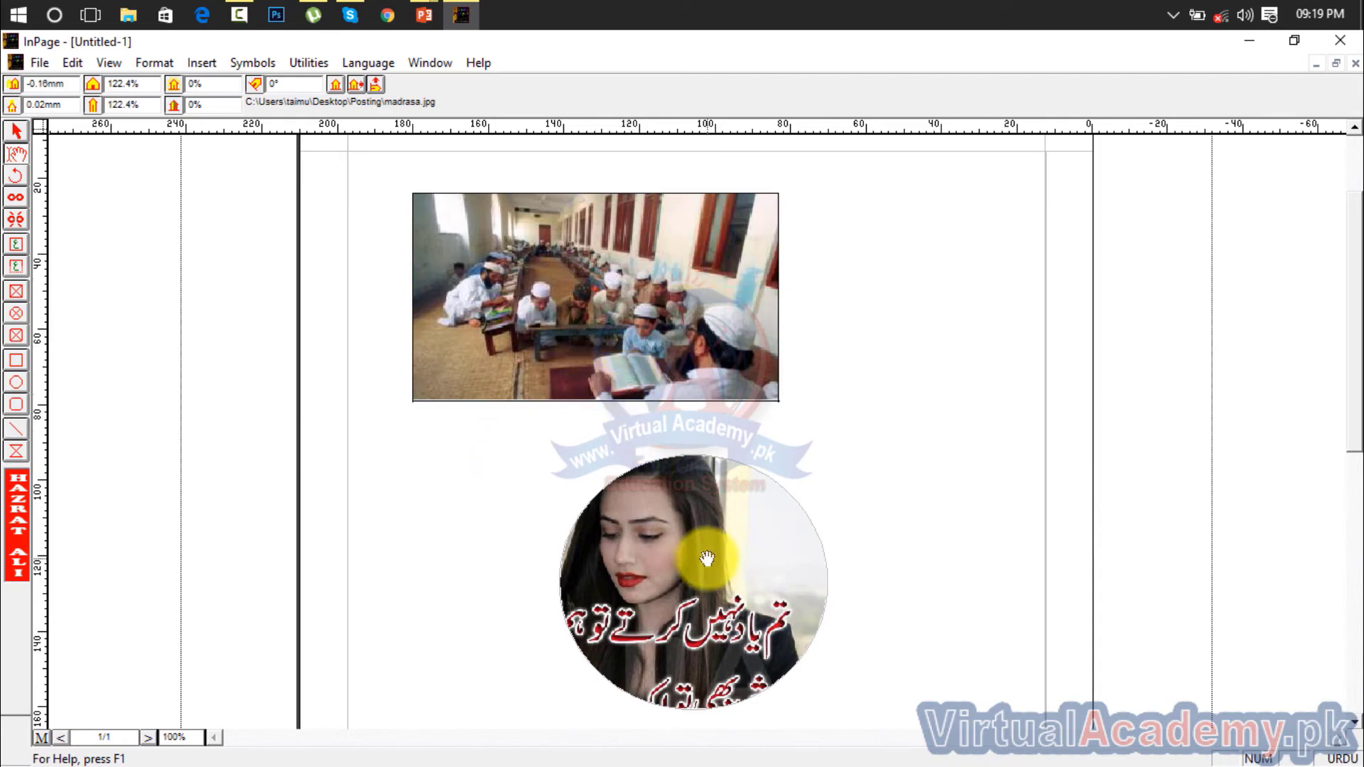
drag(707, 559, 736, 547)
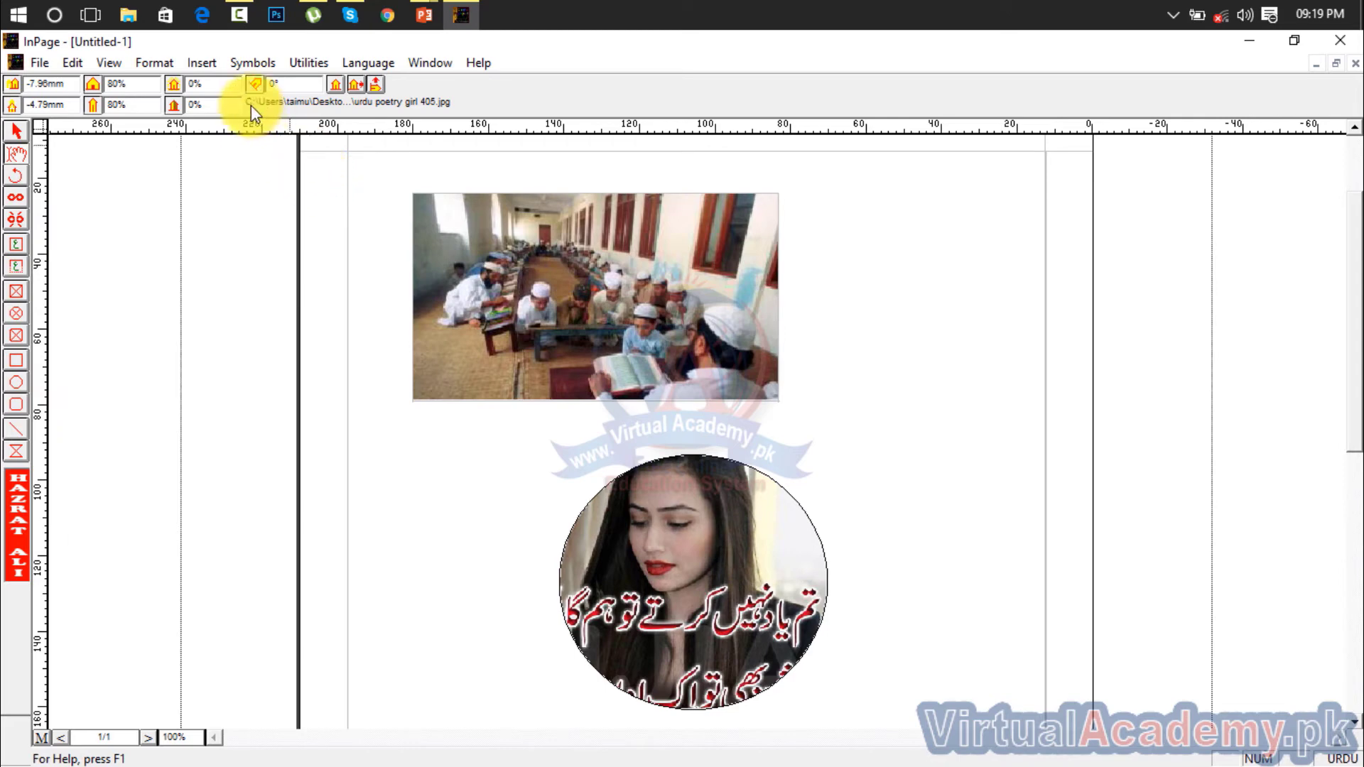
Step: Set both the brightness and the contrast of the picture in the elliptical box to 5%
drag(211, 86, 150, 91)
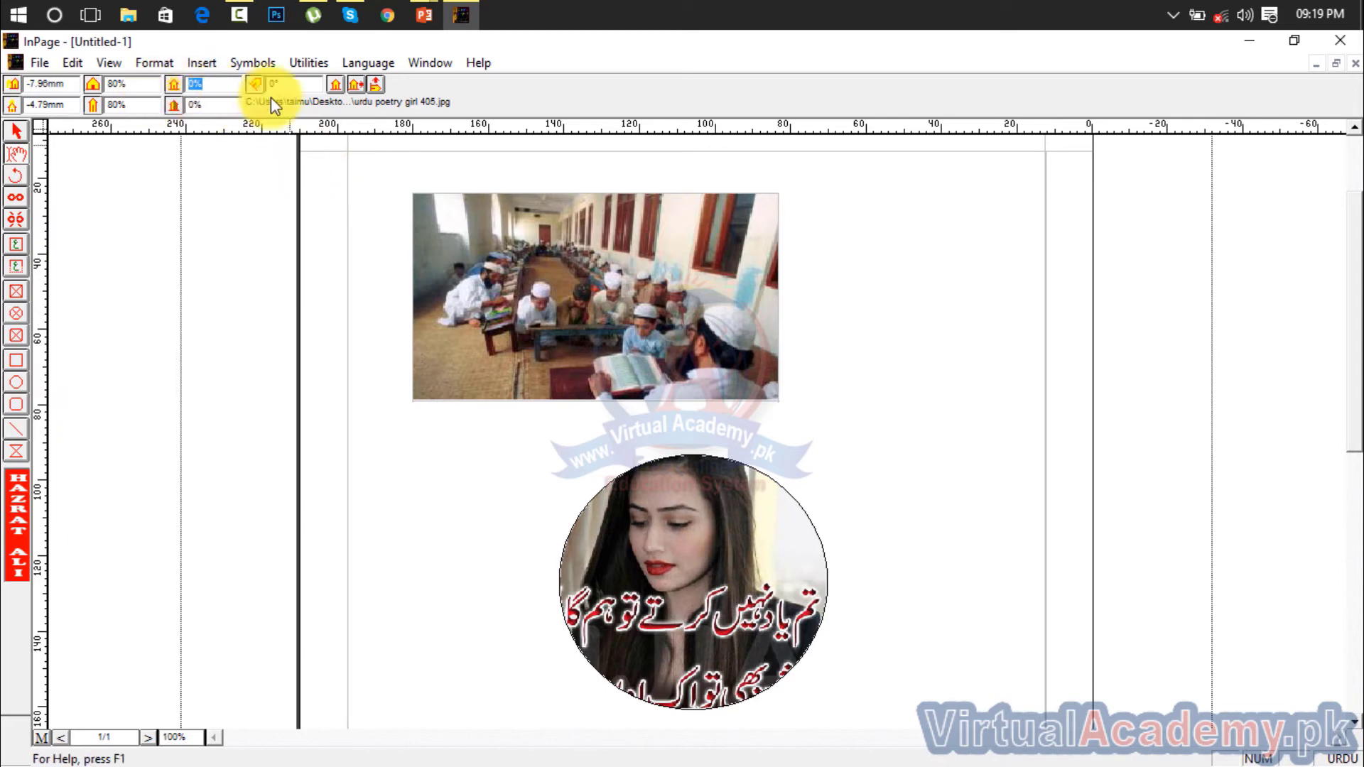
double_click(303, 86)
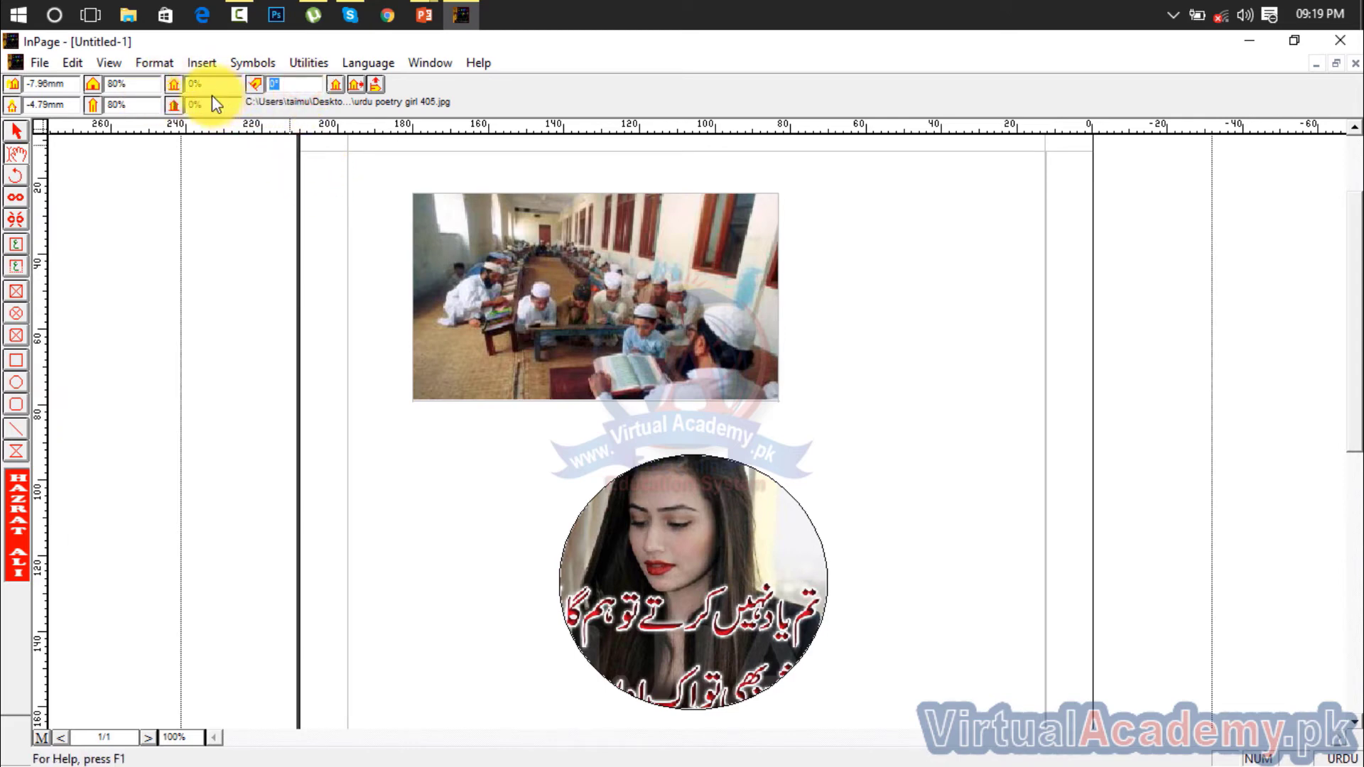
drag(207, 84, 172, 87)
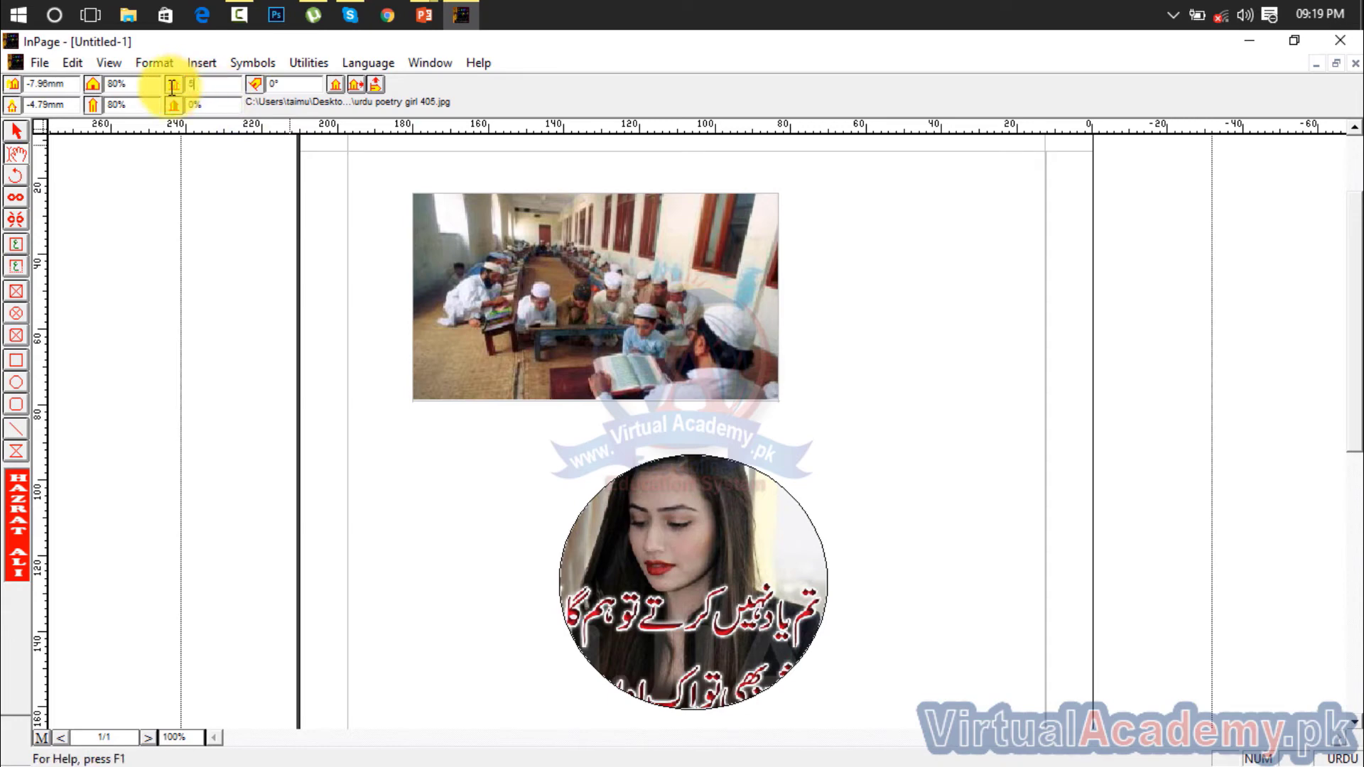
key(Return)
drag(219, 106, 186, 106)
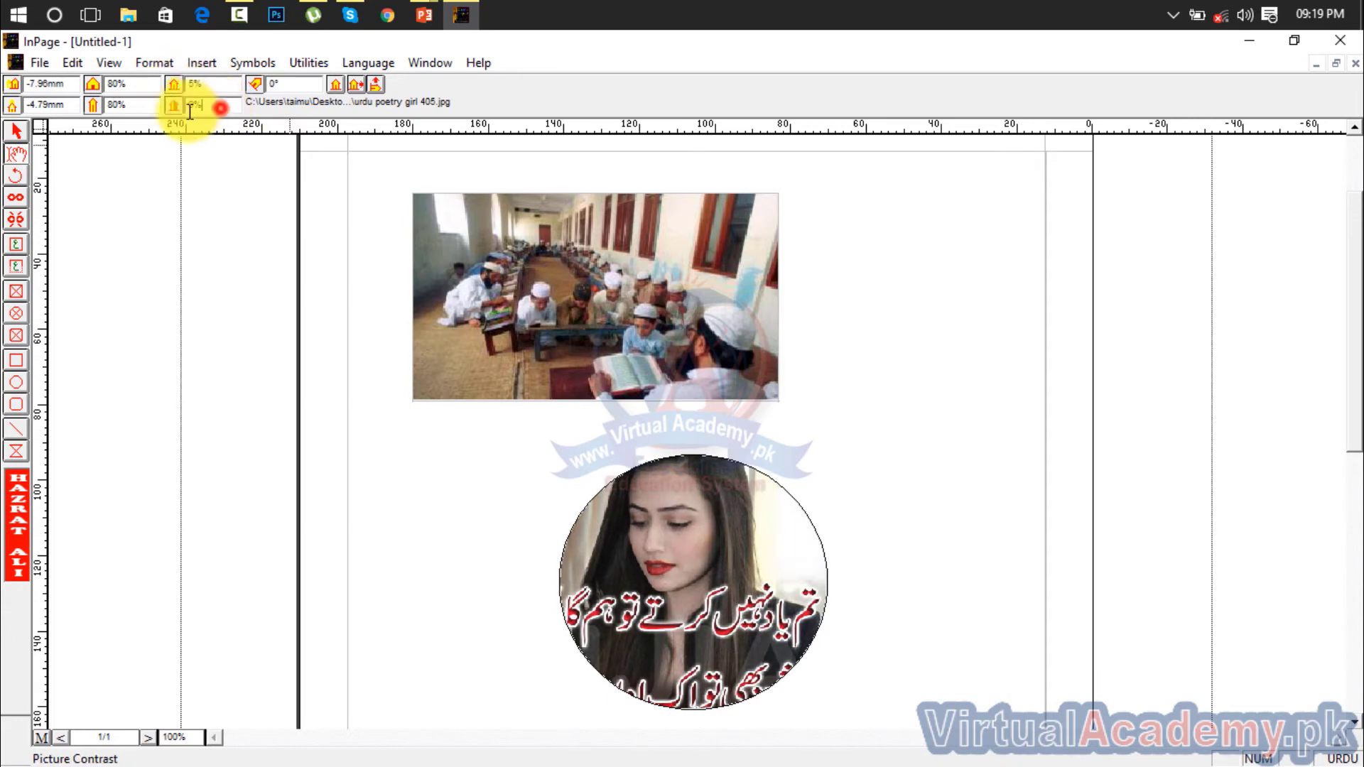
text(5)
key(Return)
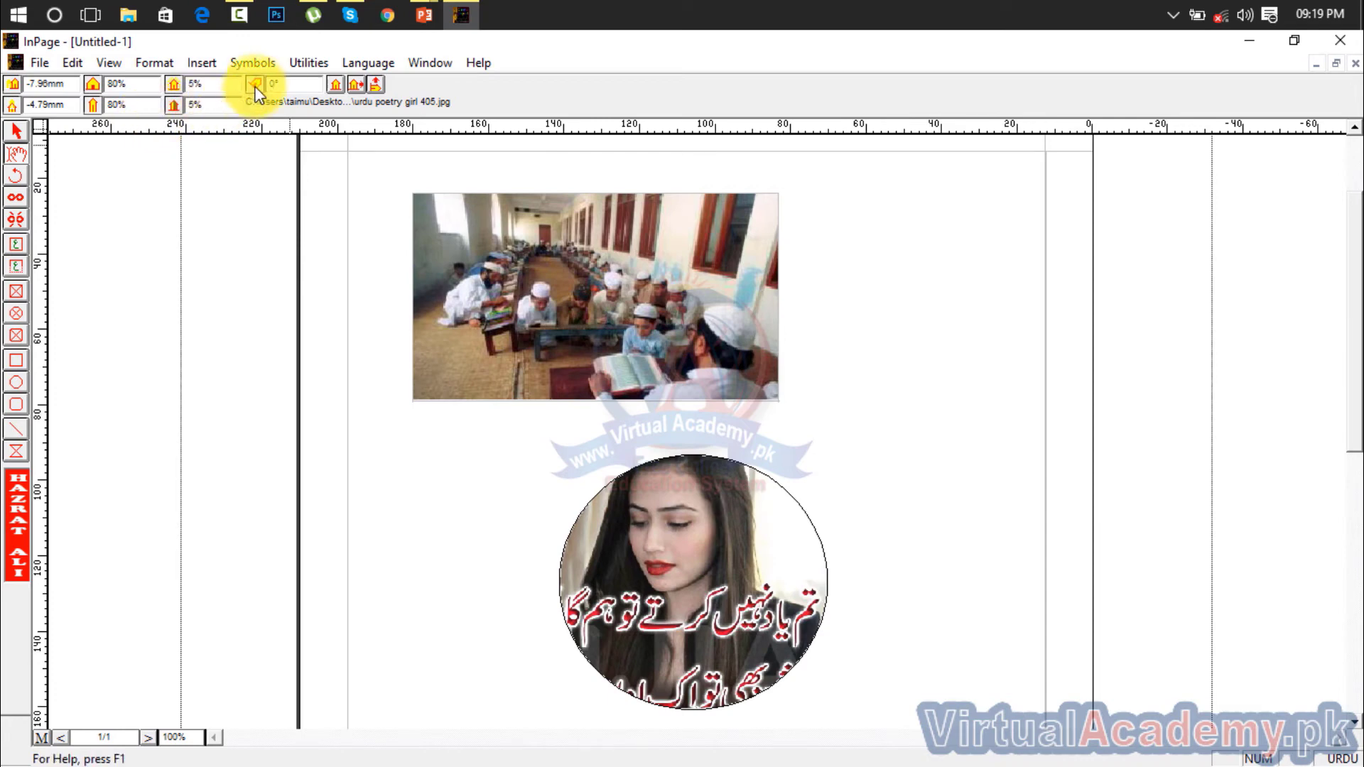
Step: Rotate the picture in the elliptical box to 45°, and shift it to about -15 mm across and 55 mm down
click(279, 83)
drag(279, 83, 223, 93)
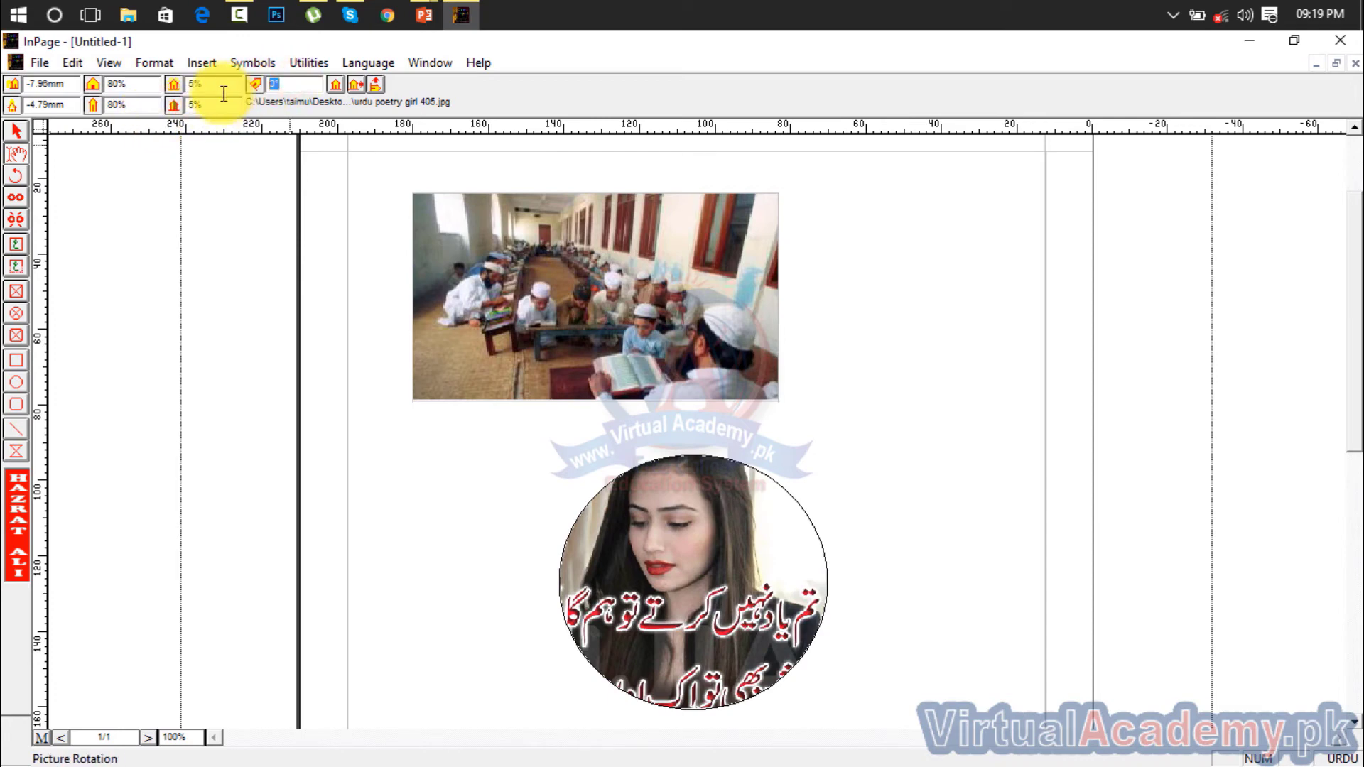
text(45)
key(Return)
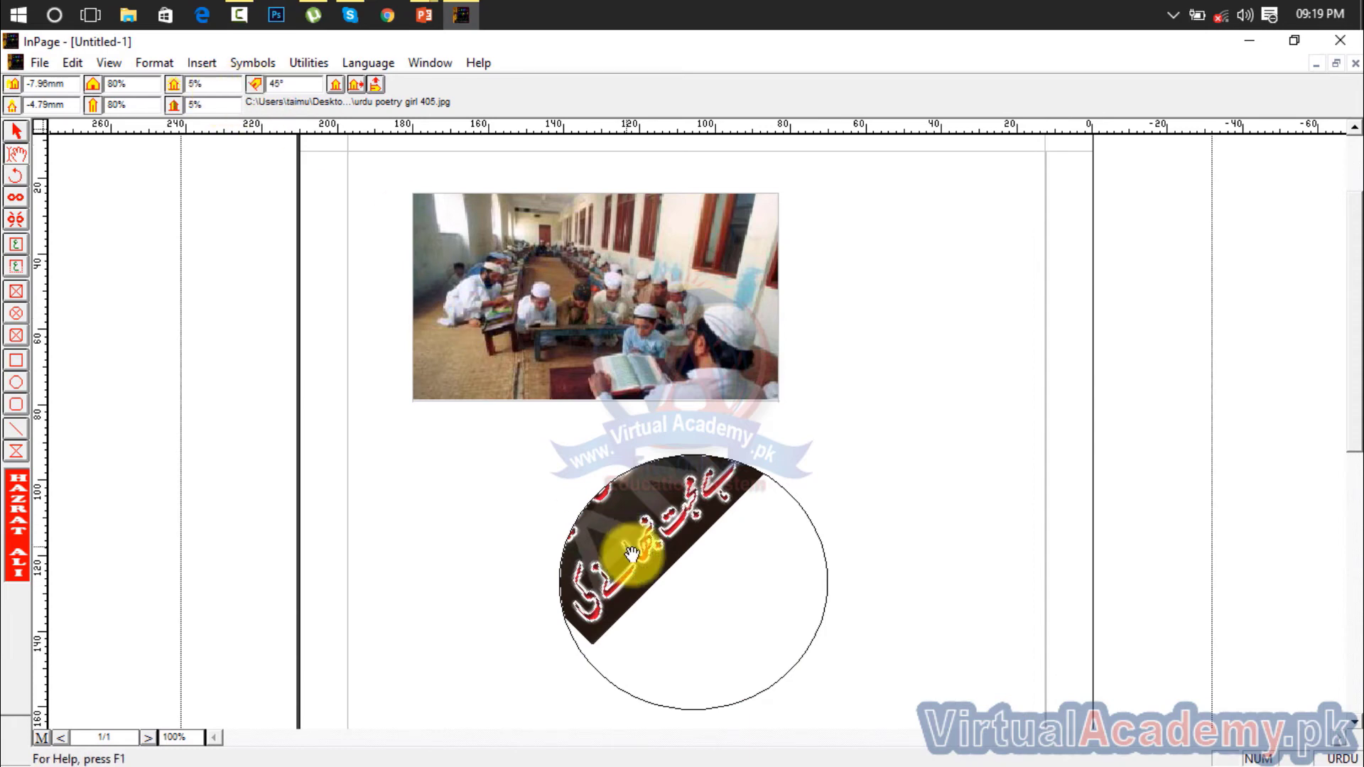
mouse_move(634, 563)
mouse_down()
mouse_move(752, 713)
mouse_move(838, 755)
mouse_move(727, 605)
mouse_move(658, 566)
mouse_up()
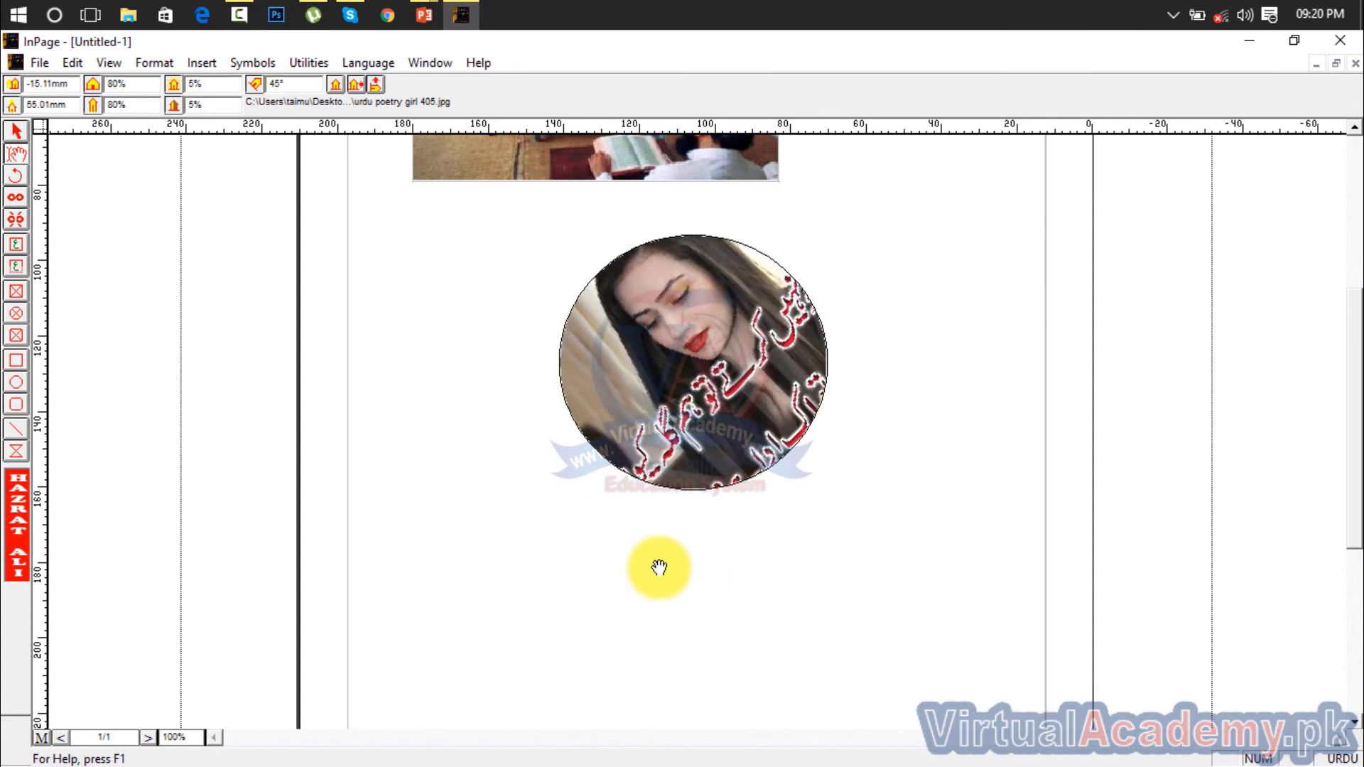
Step: Set the rotation of the elliptical box's picture to 0°, and shift the picture to about -22 mm across and -3.2 mm down
double_click(307, 84)
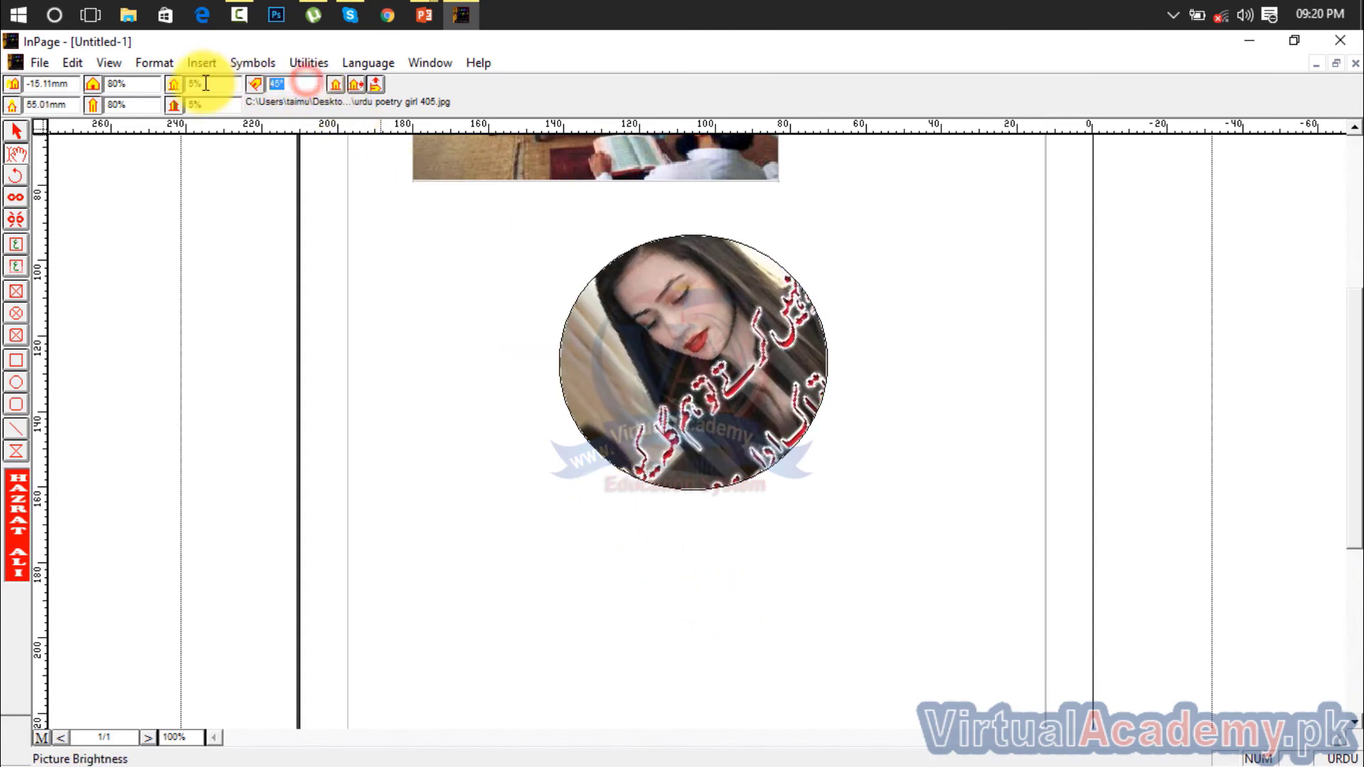
text(0)
key(Return)
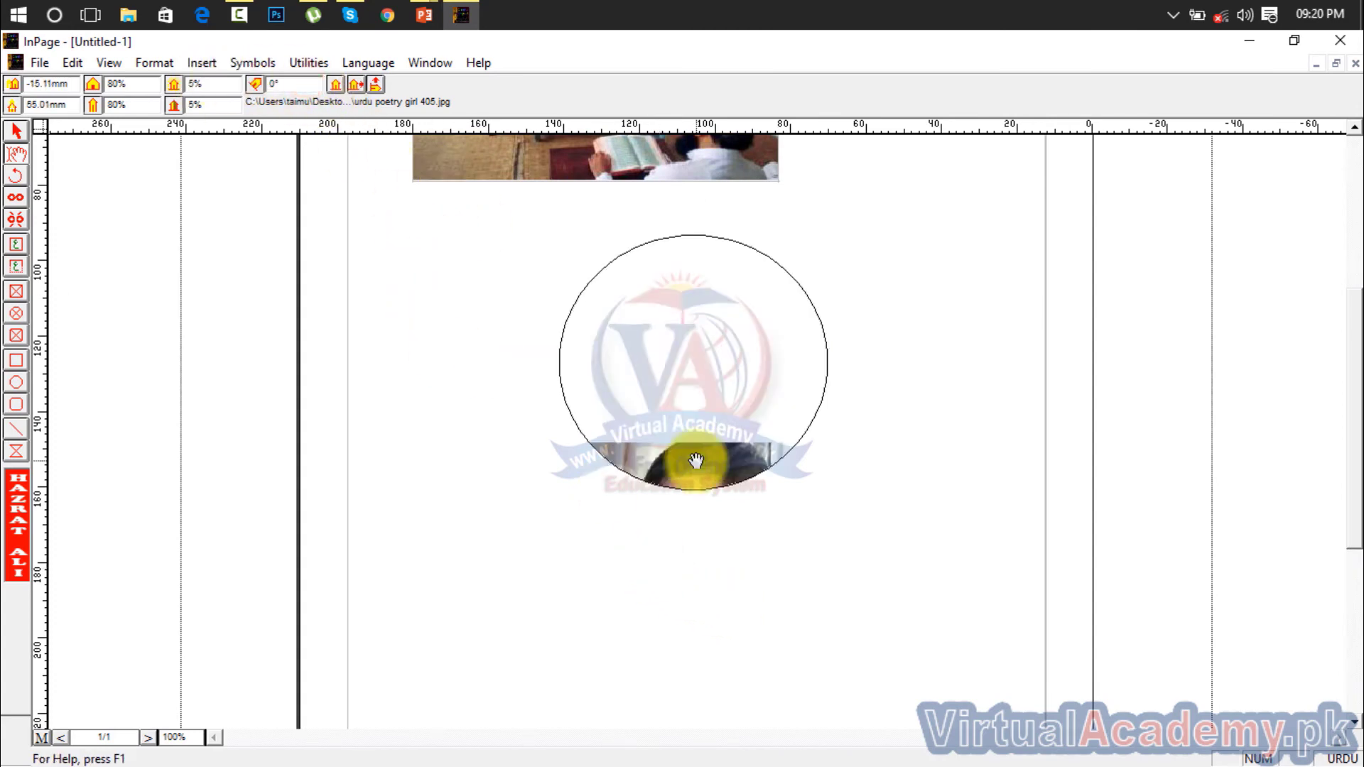
drag(700, 437, 721, 238)
scroll(1353, 284, up, 3)
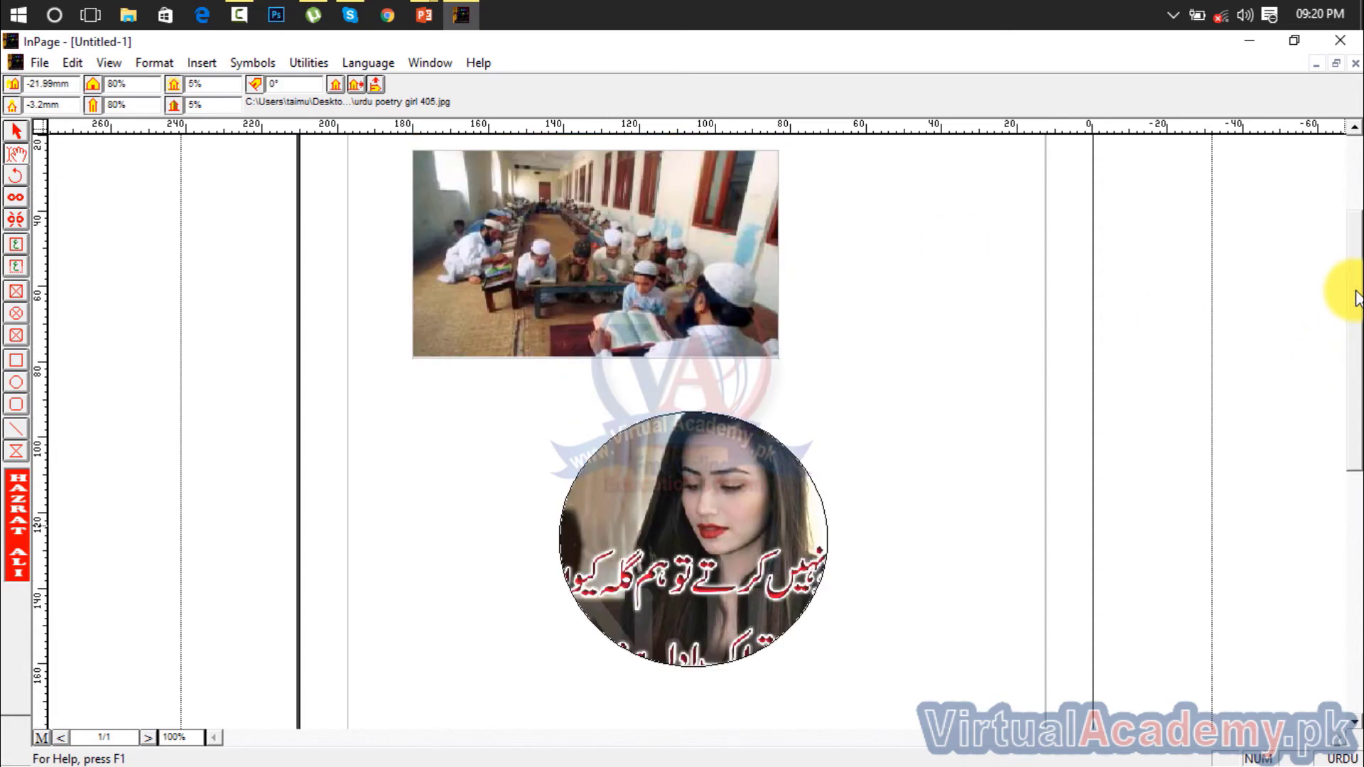
Step: Set the horizontal scaling of the picture in the rectangular box to 200%
click(675, 299)
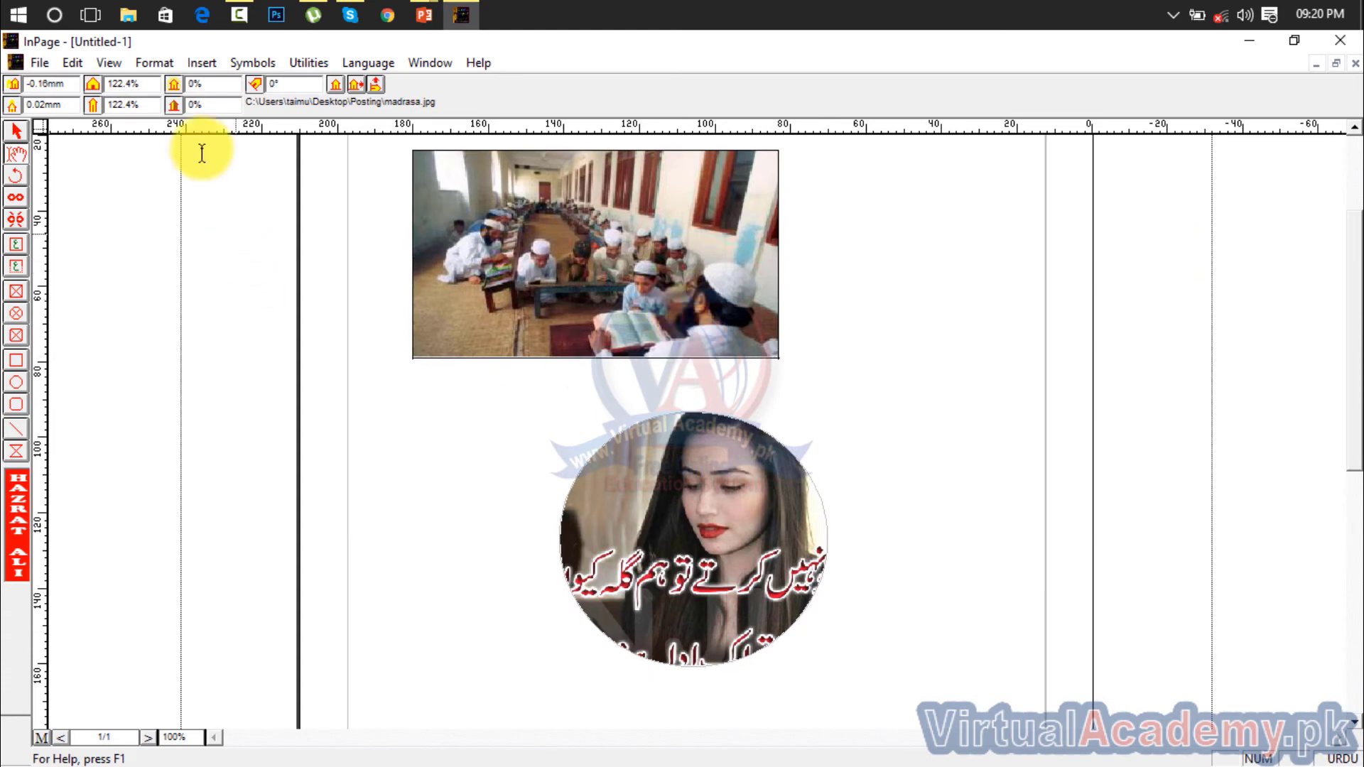
click(146, 83)
drag(116, 87, 68, 92)
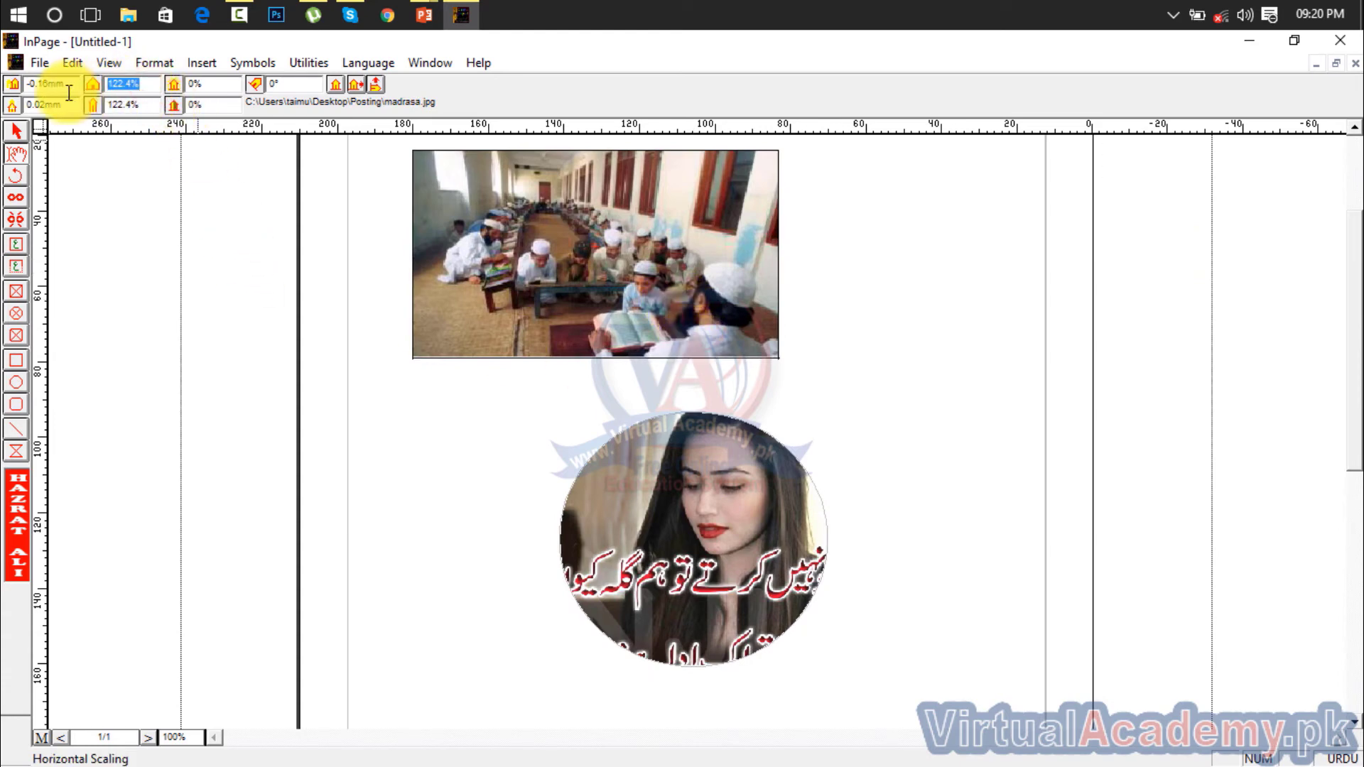
key(Return)
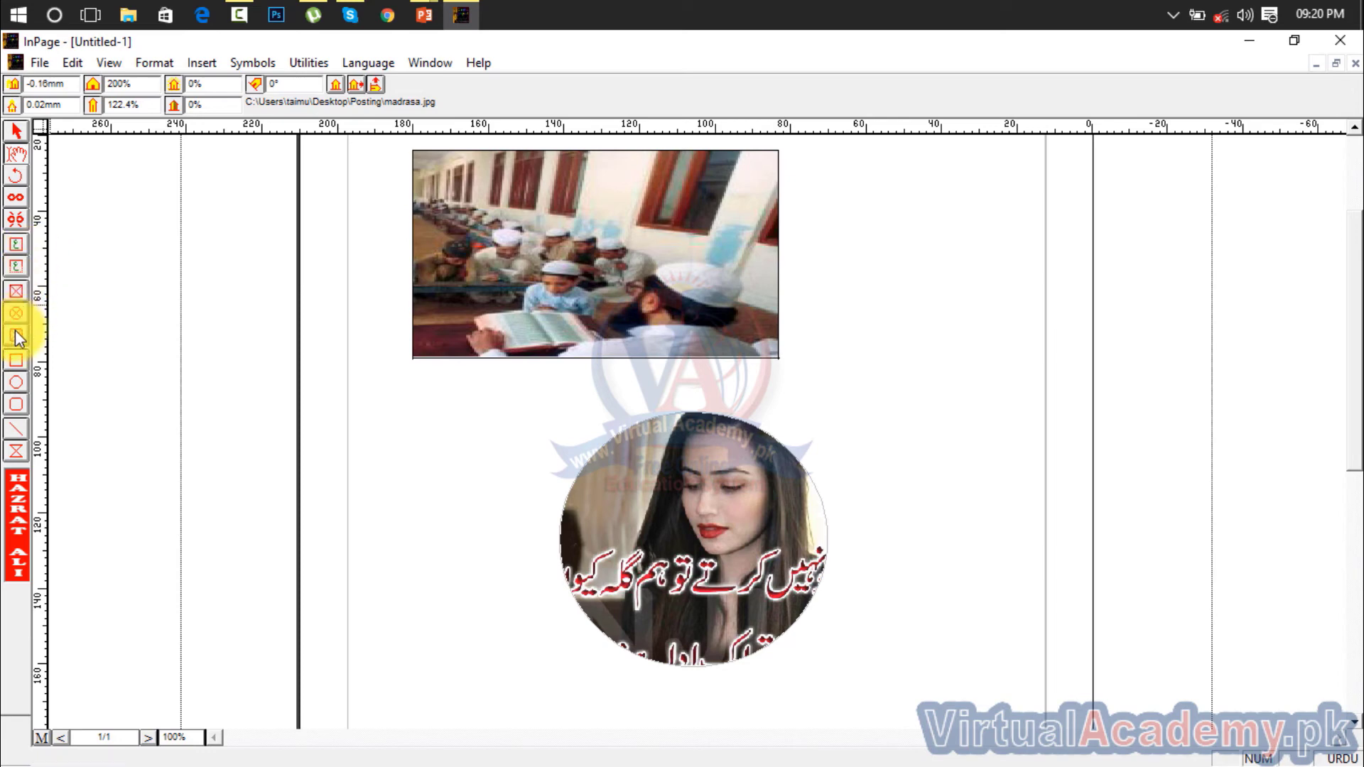
Step: Delete the pictures from the elliptical and rectangular picture boxes, keeping the empty boxes
click(643, 430)
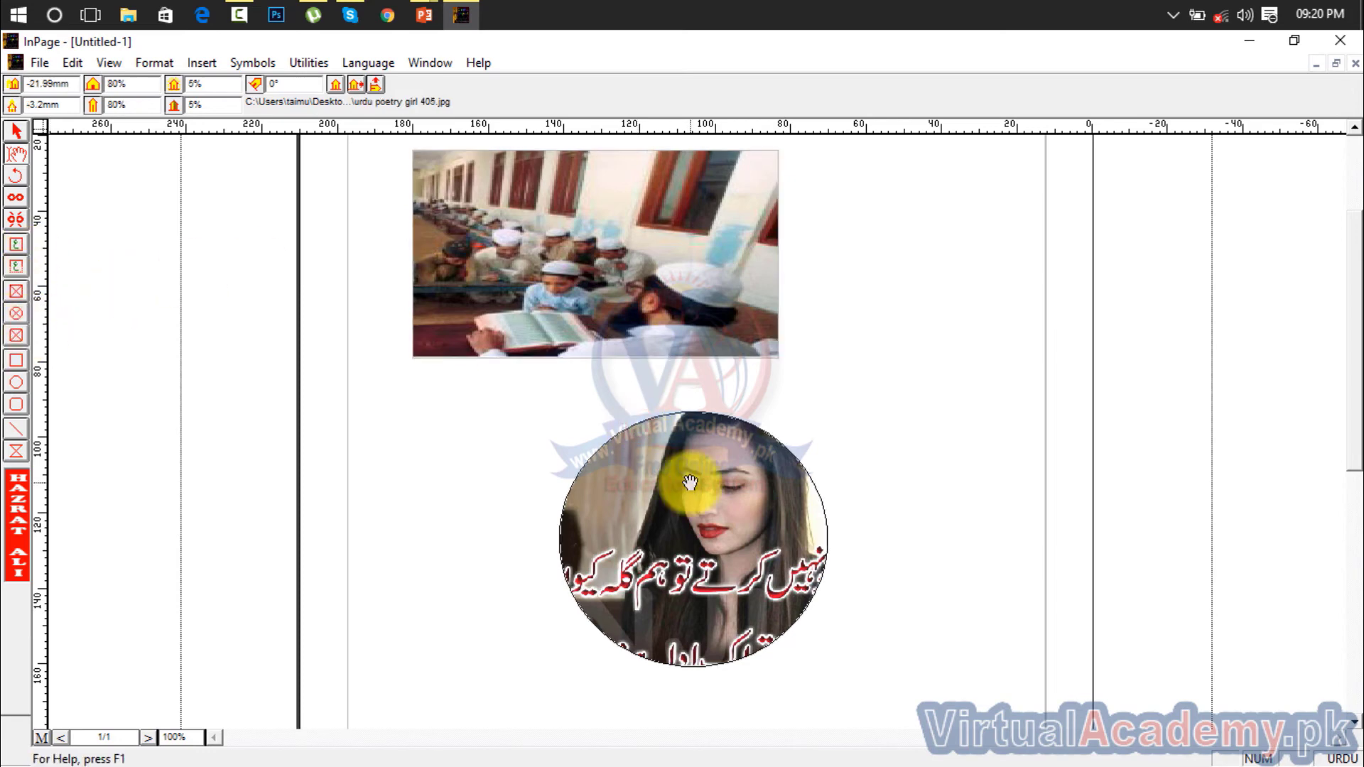
key(Delete)
click(627, 347)
key(Delete)
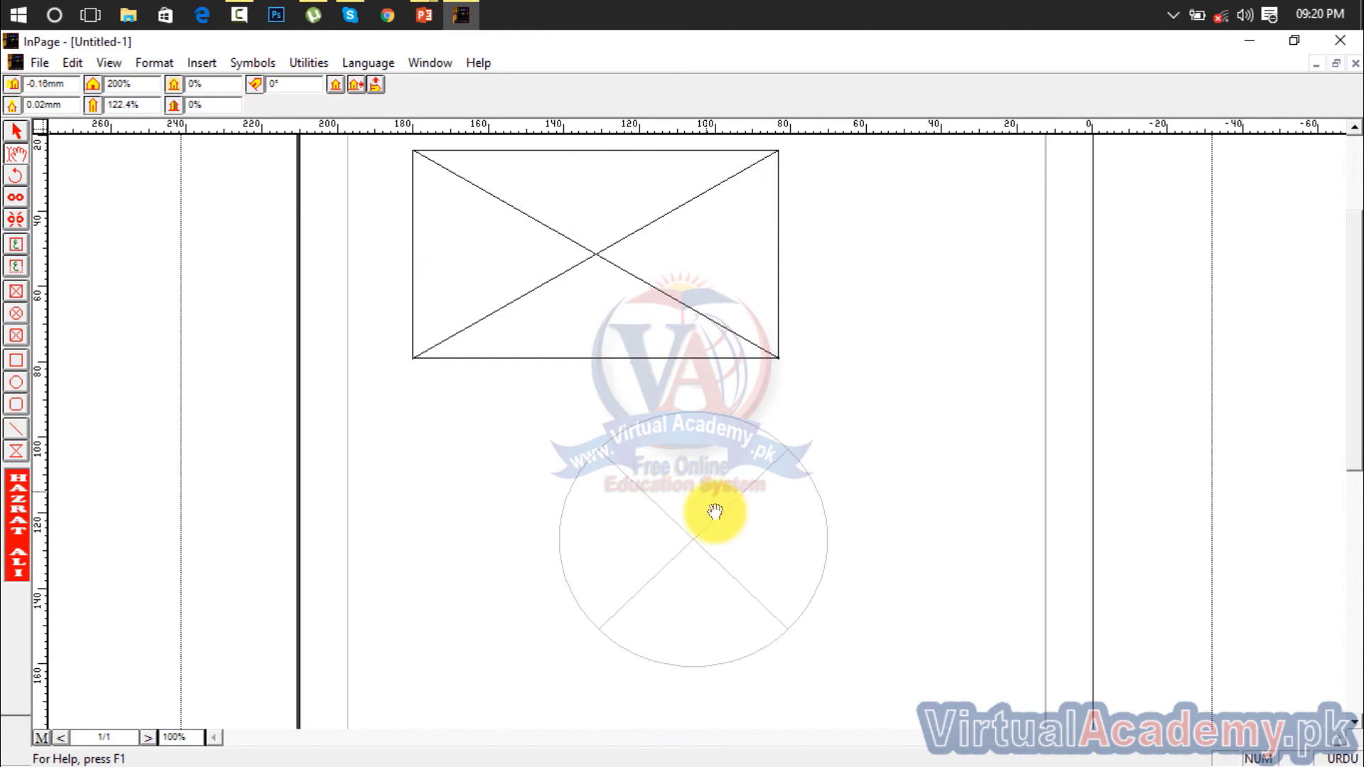
click(715, 511)
click(630, 280)
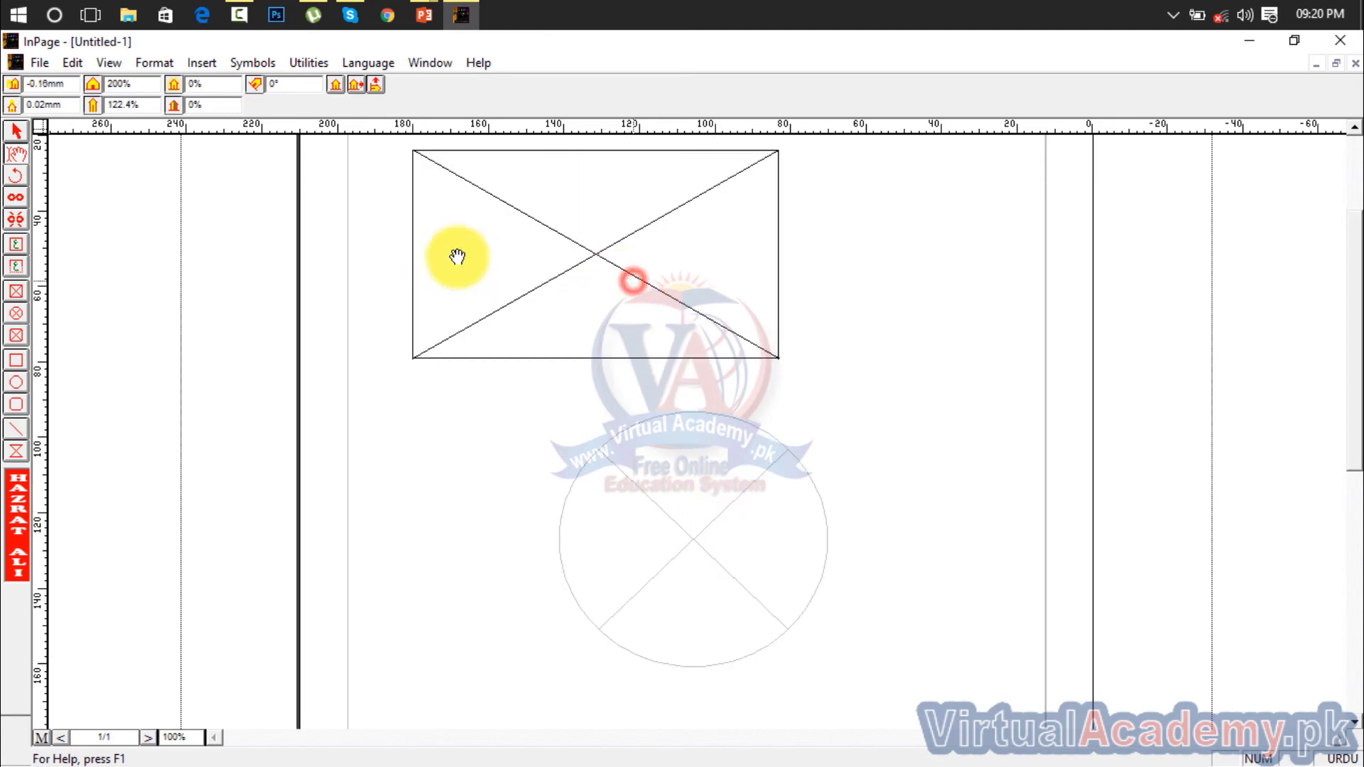
Step: Delete the empty rectangular and elliptical picture boxes from the page with the selection tool
click(17, 129)
click(592, 219)
key(Delete)
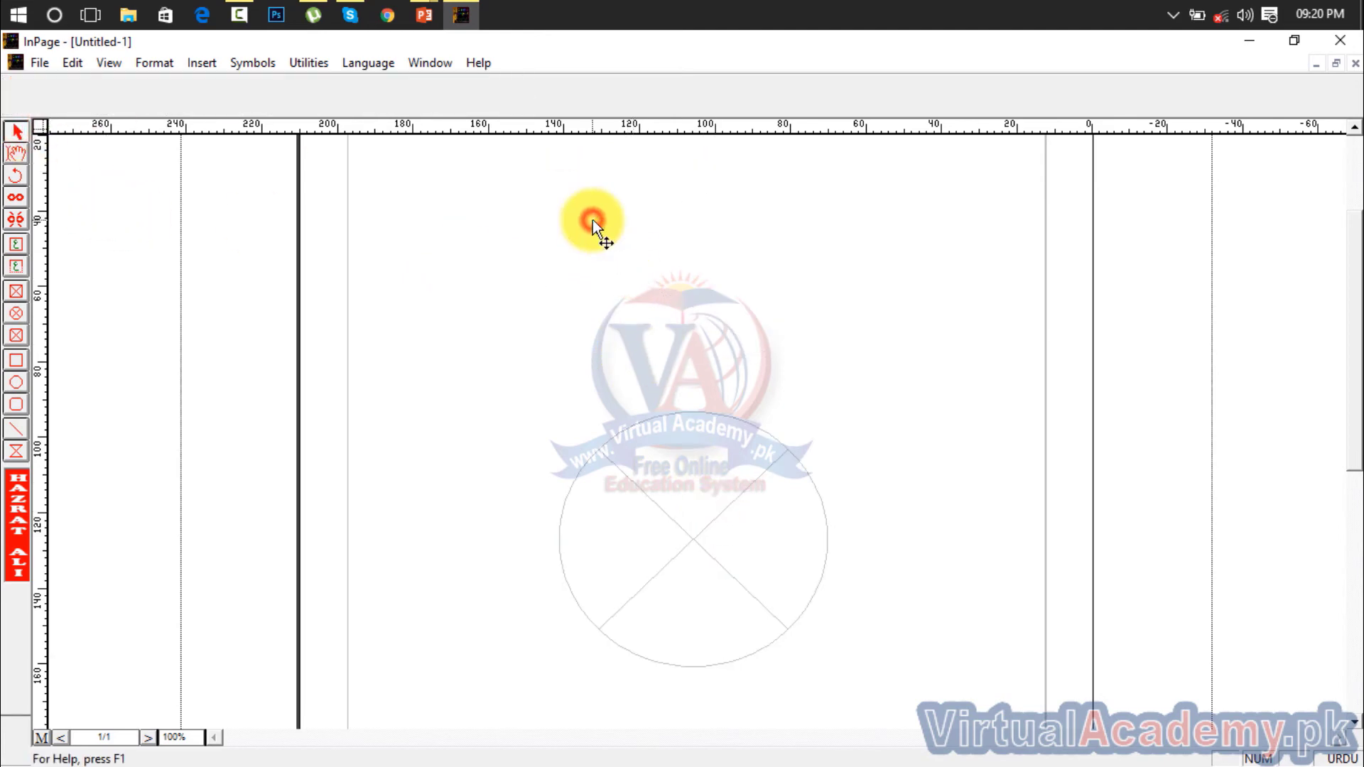
click(698, 499)
key(Delete)
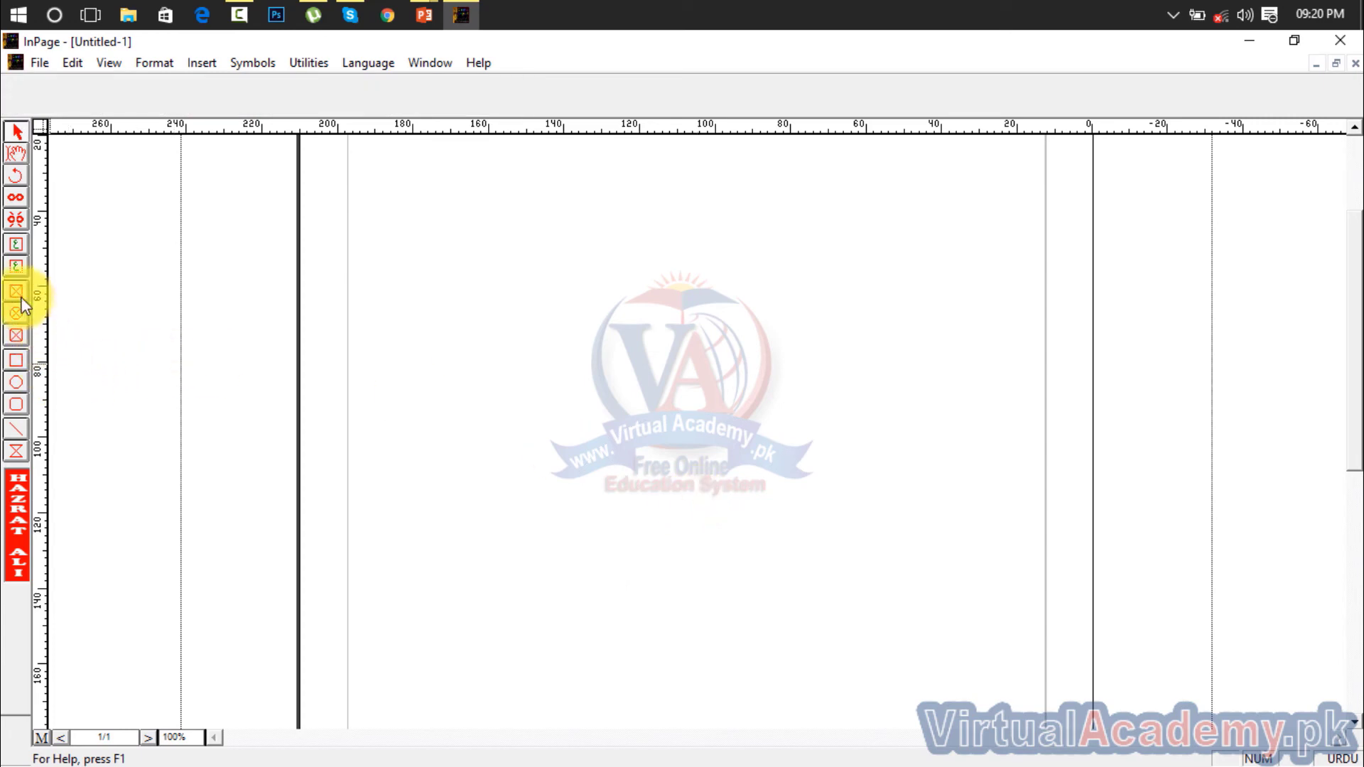
click(42, 62)
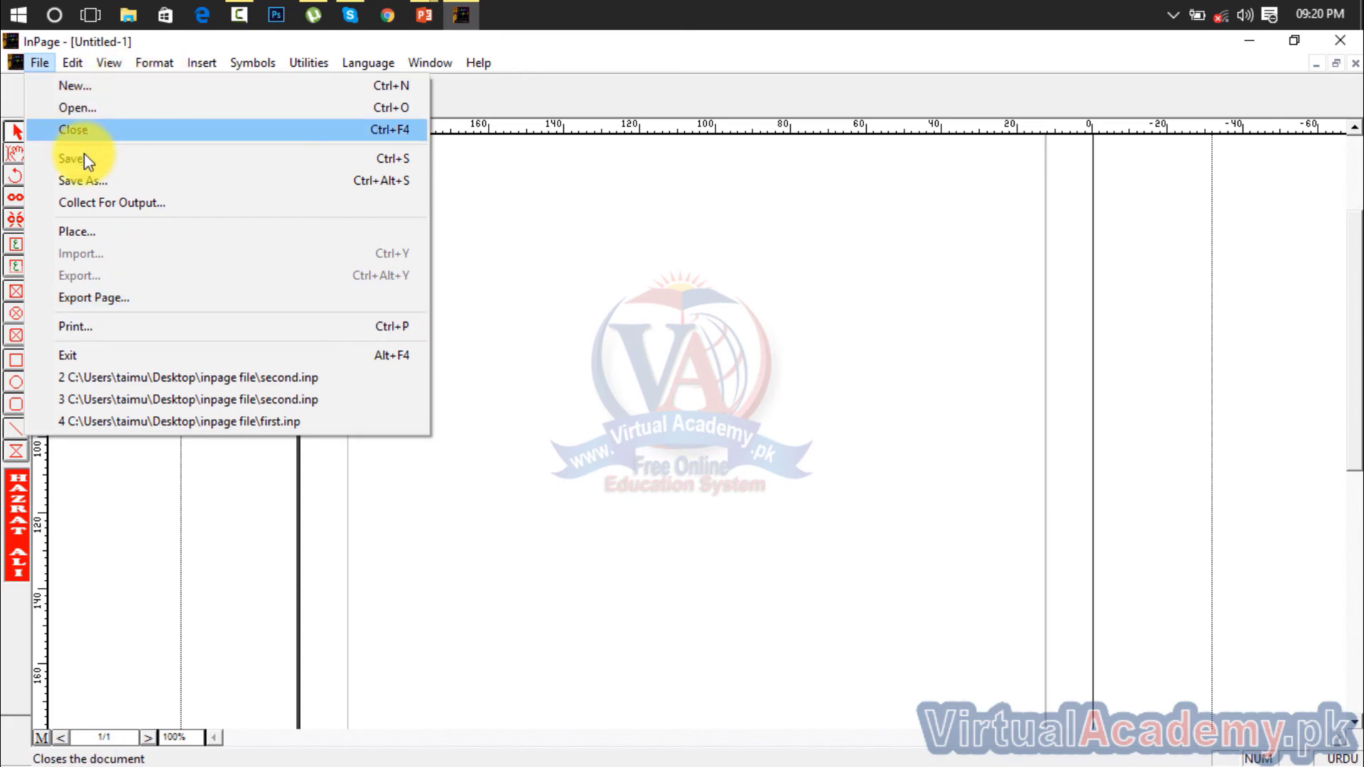
click(496, 556)
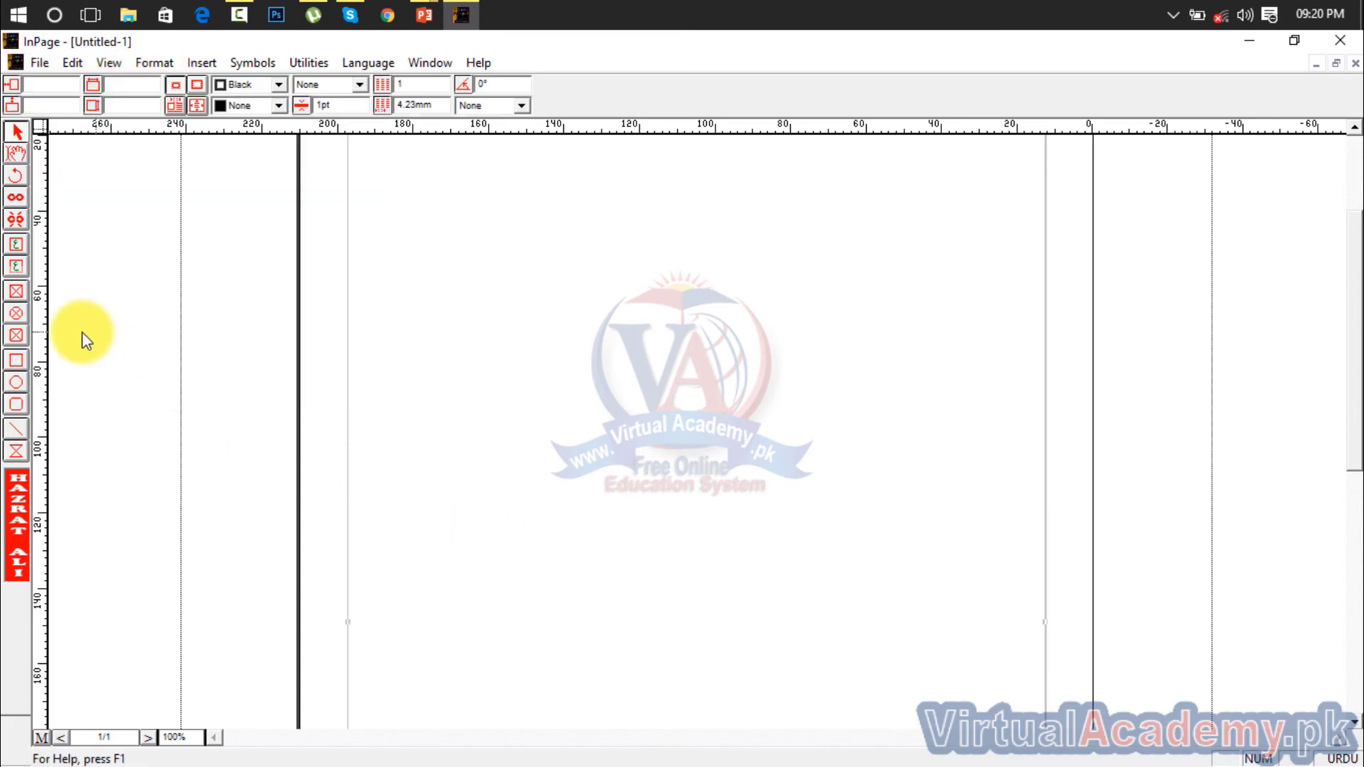
Step: Draw a rectangle about 129 mm wide and 44 mm high on the page, and set its border to the dotted line style
click(17, 361)
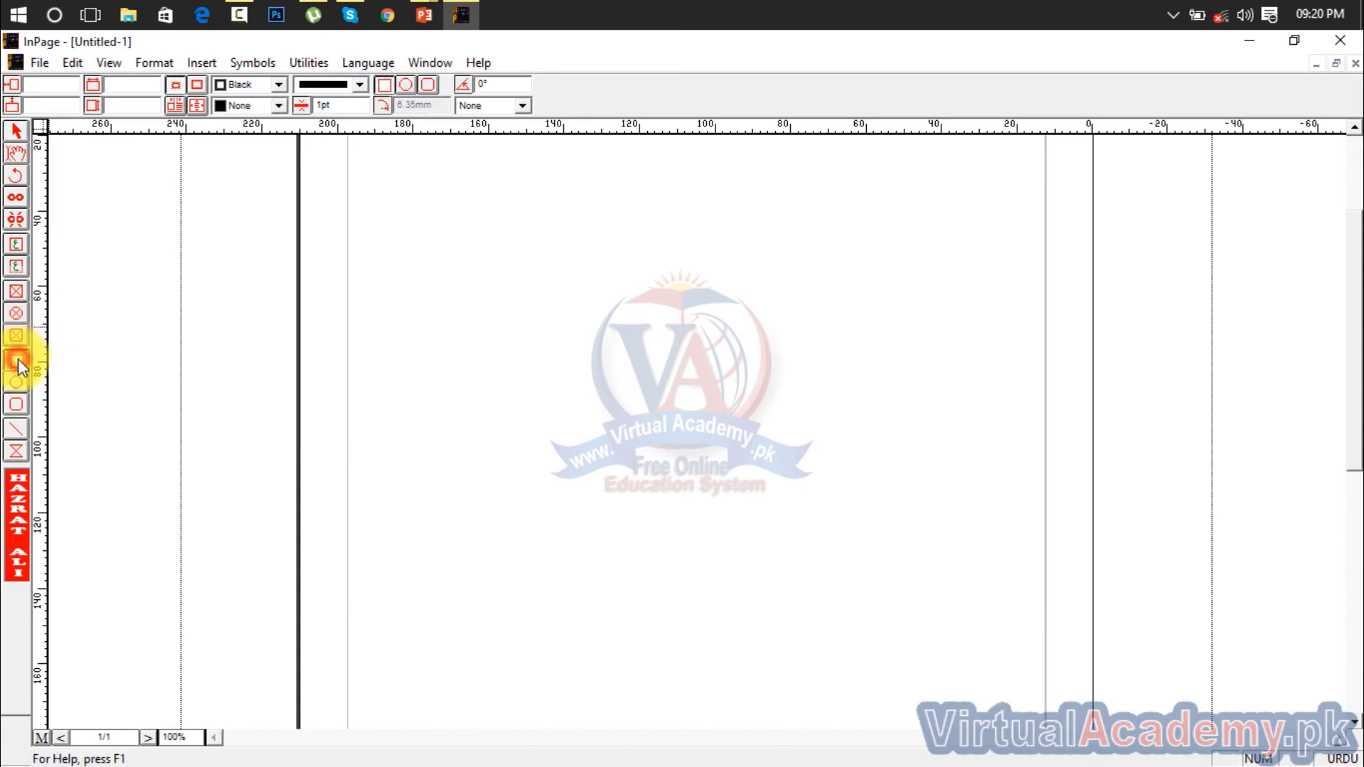
drag(452, 270, 940, 433)
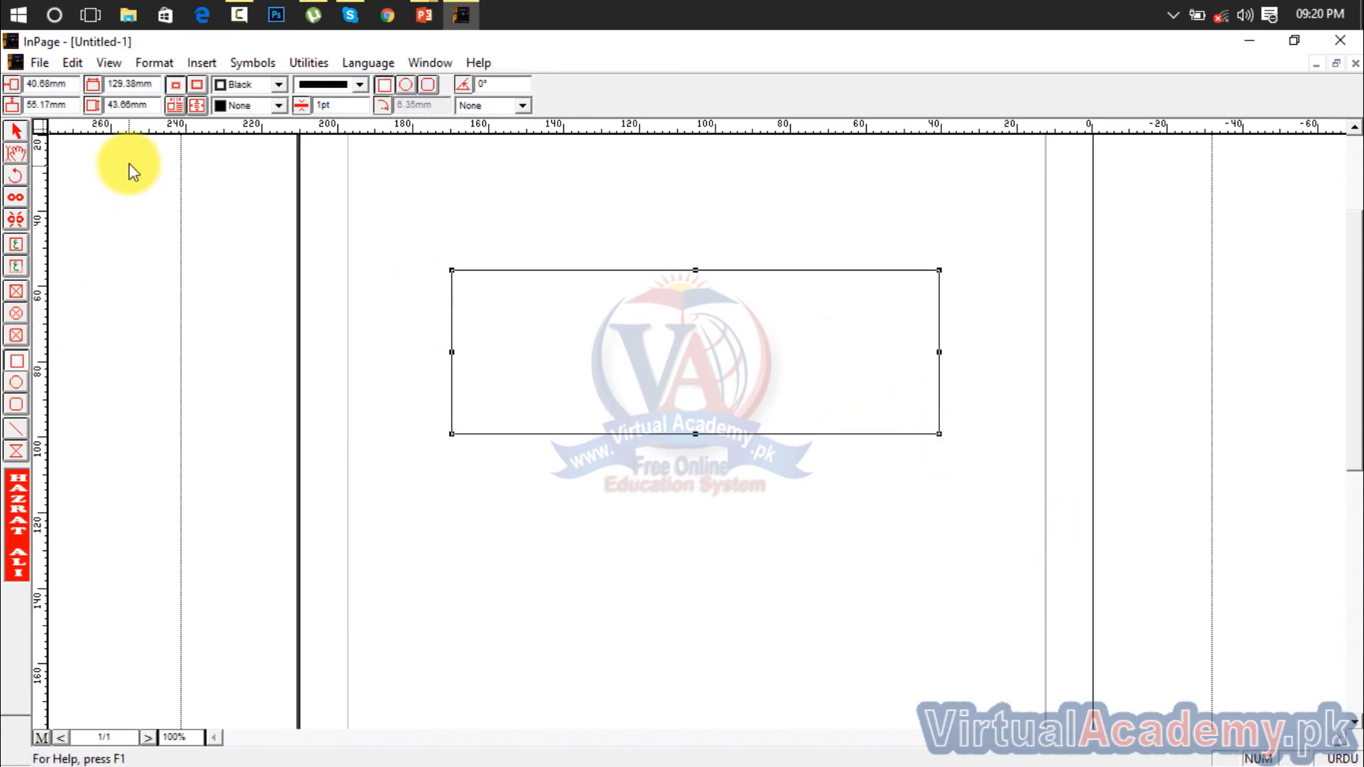
click(361, 84)
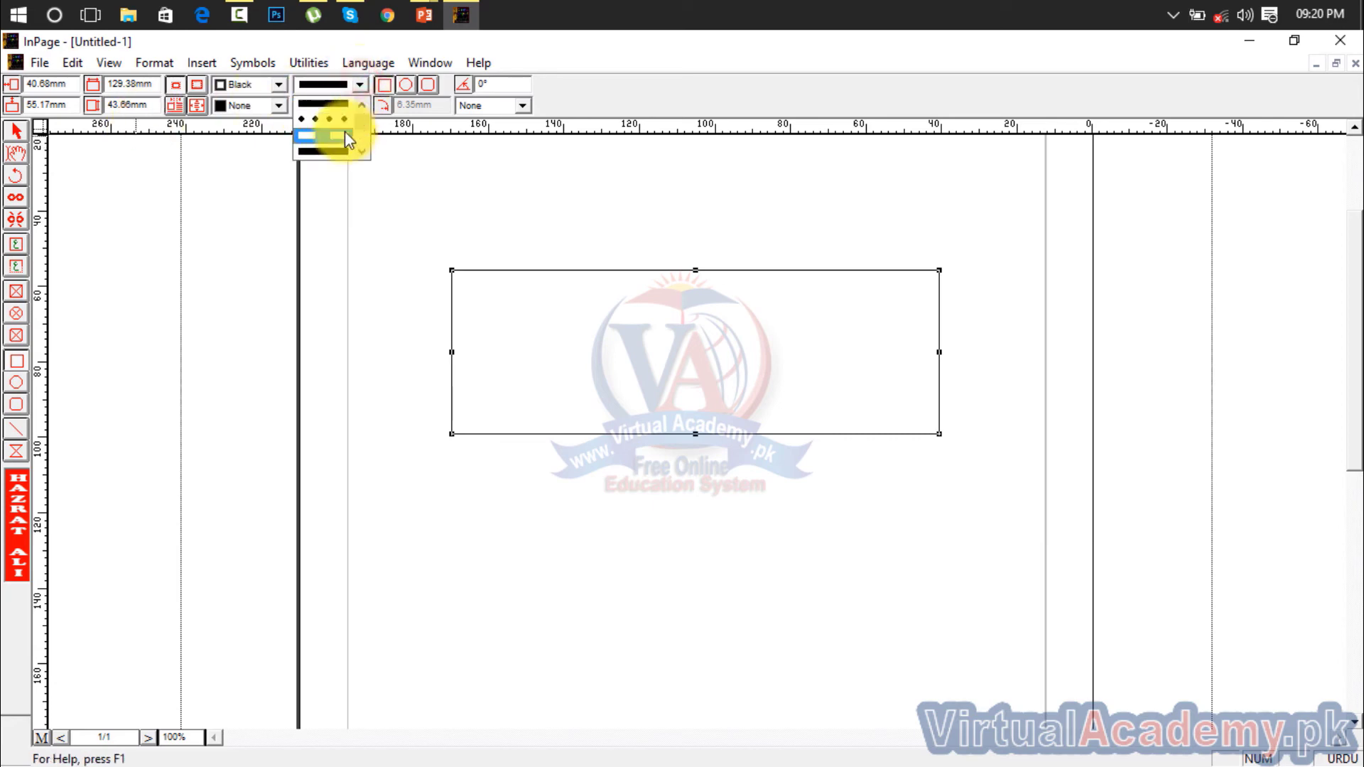
click(331, 116)
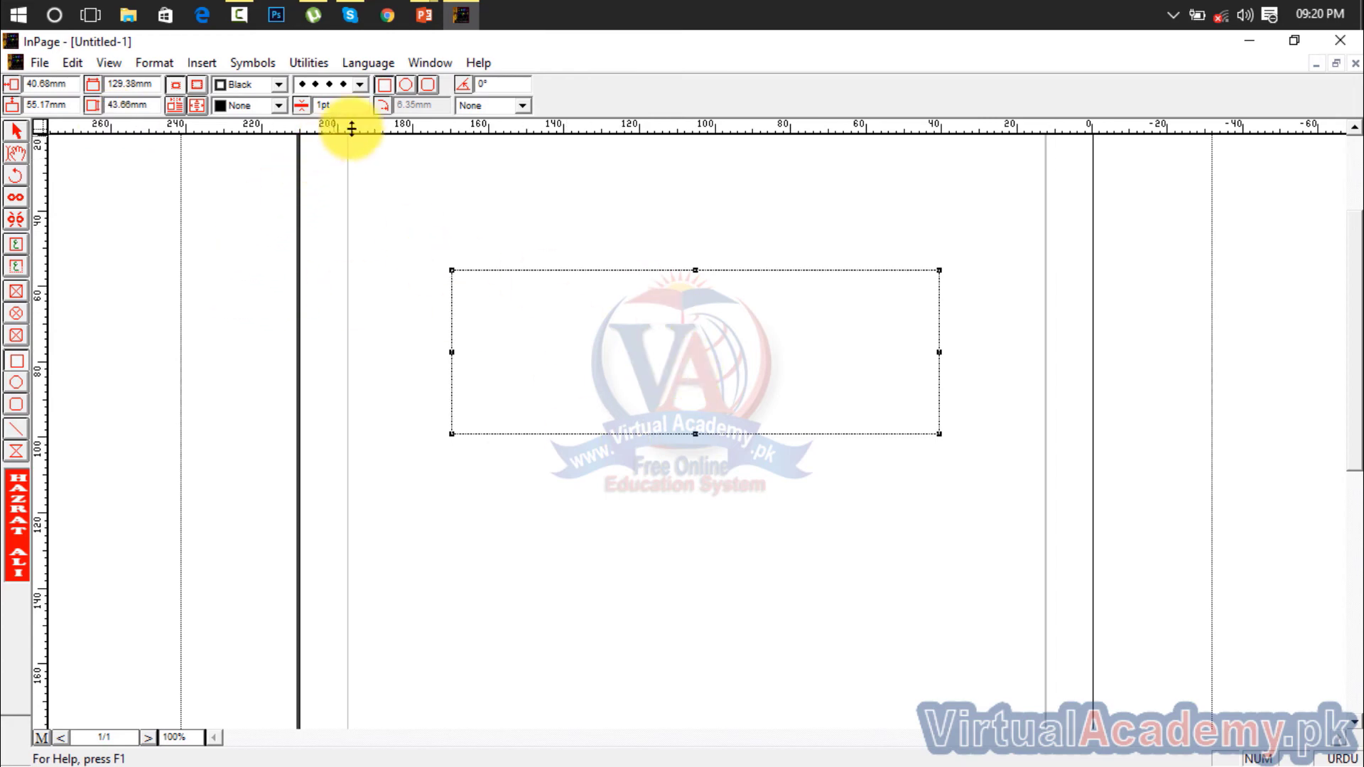
Step: Try the elliptical and rounded-rectangle shapes on the dotted rectangle, restore its plain rectangular shape, and deselect it
click(405, 86)
click(430, 86)
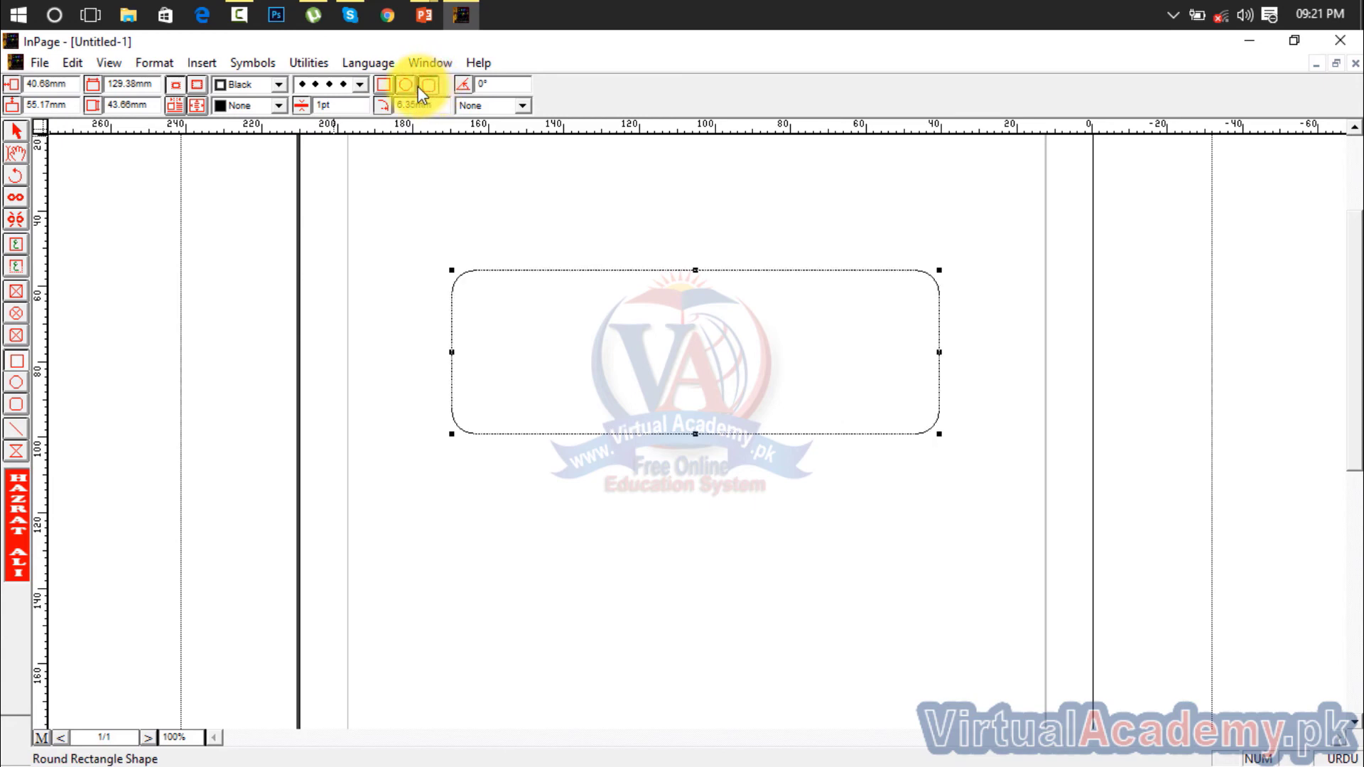
click(384, 84)
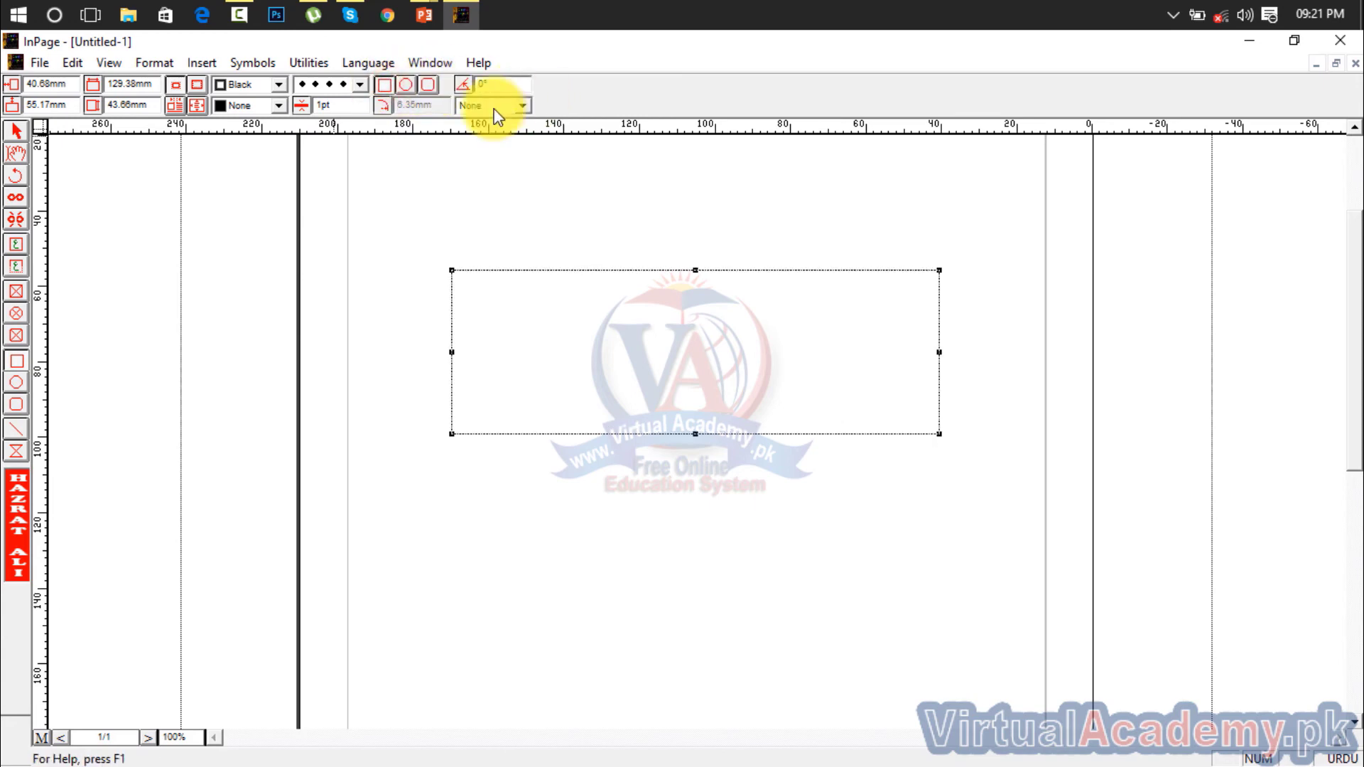
click(608, 313)
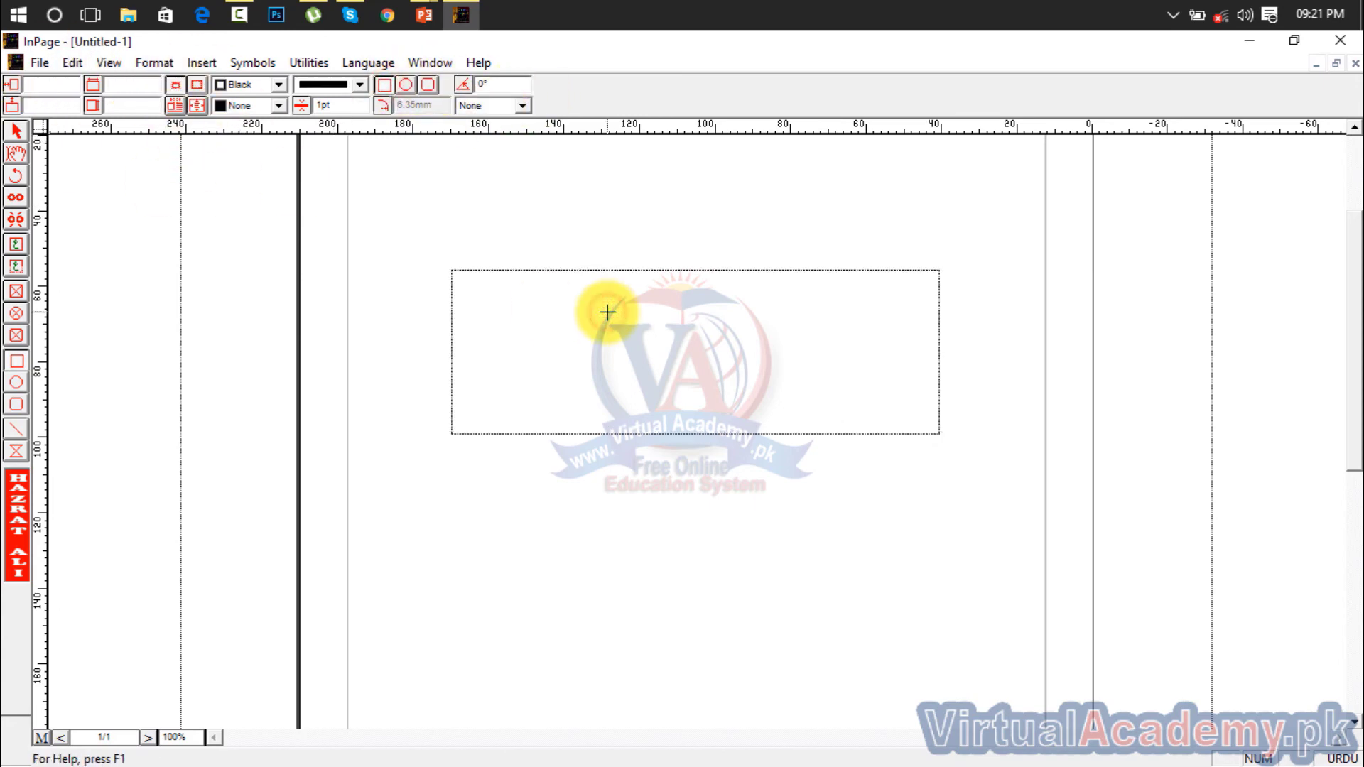
Step: Draw an ellipse overlapping the dotted rectangle's lower edge, and a rounded rectangle about 42 mm wide and 52 mm high below it
click(17, 386)
drag(466, 346, 713, 492)
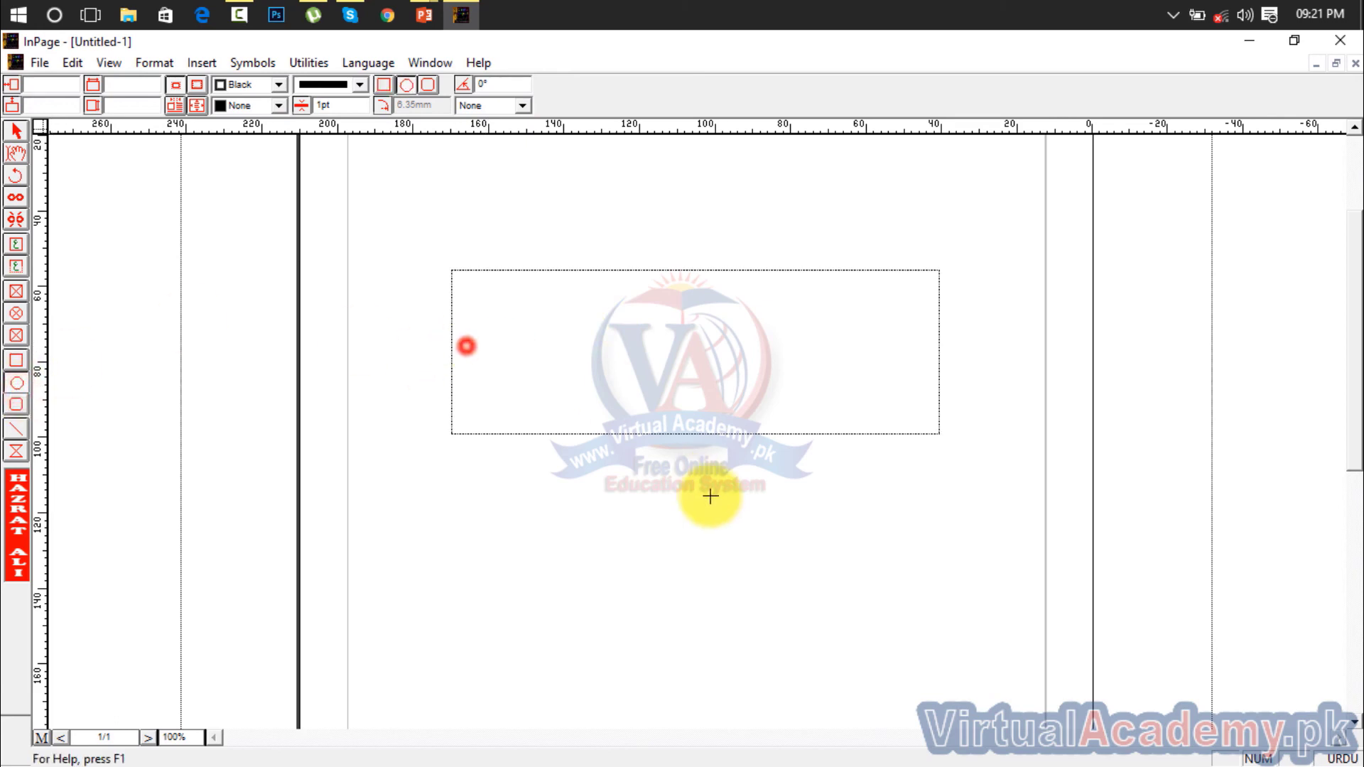
click(17, 405)
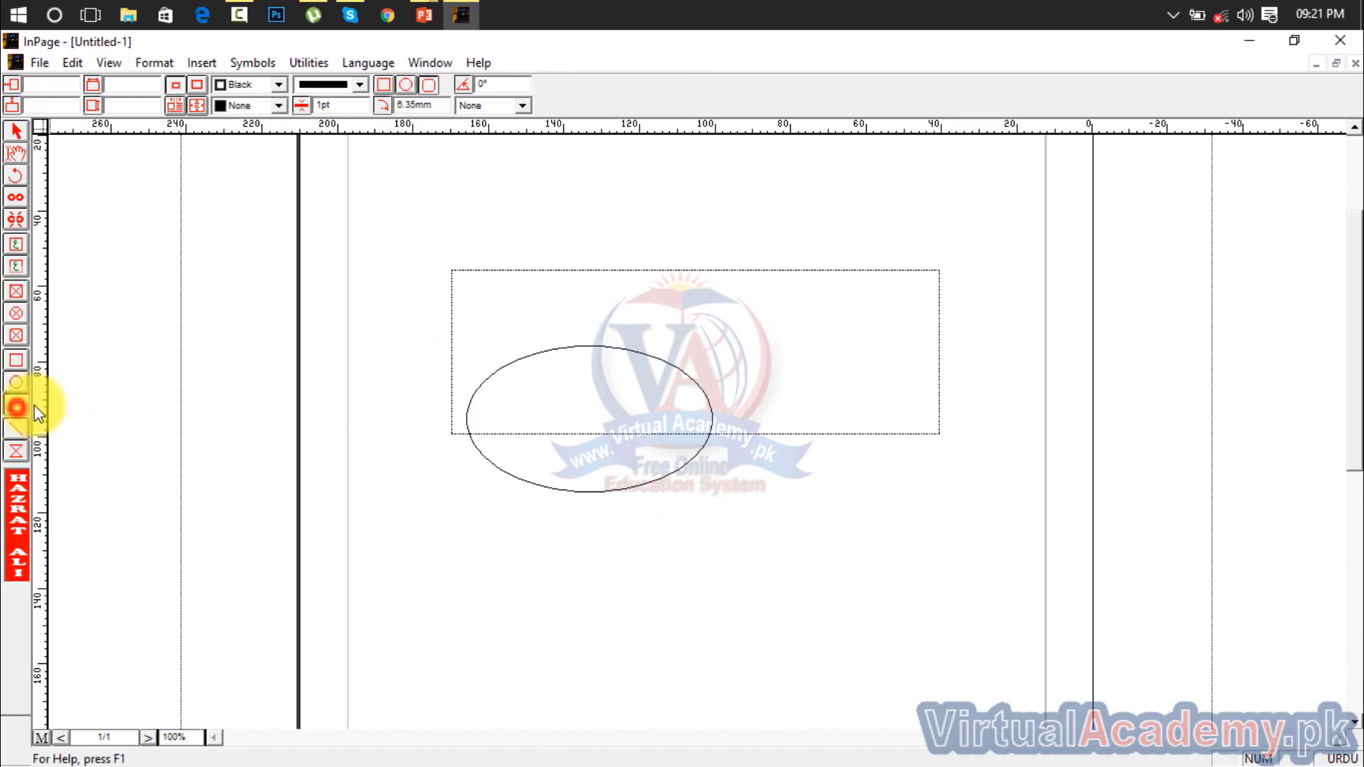
drag(521, 435, 681, 634)
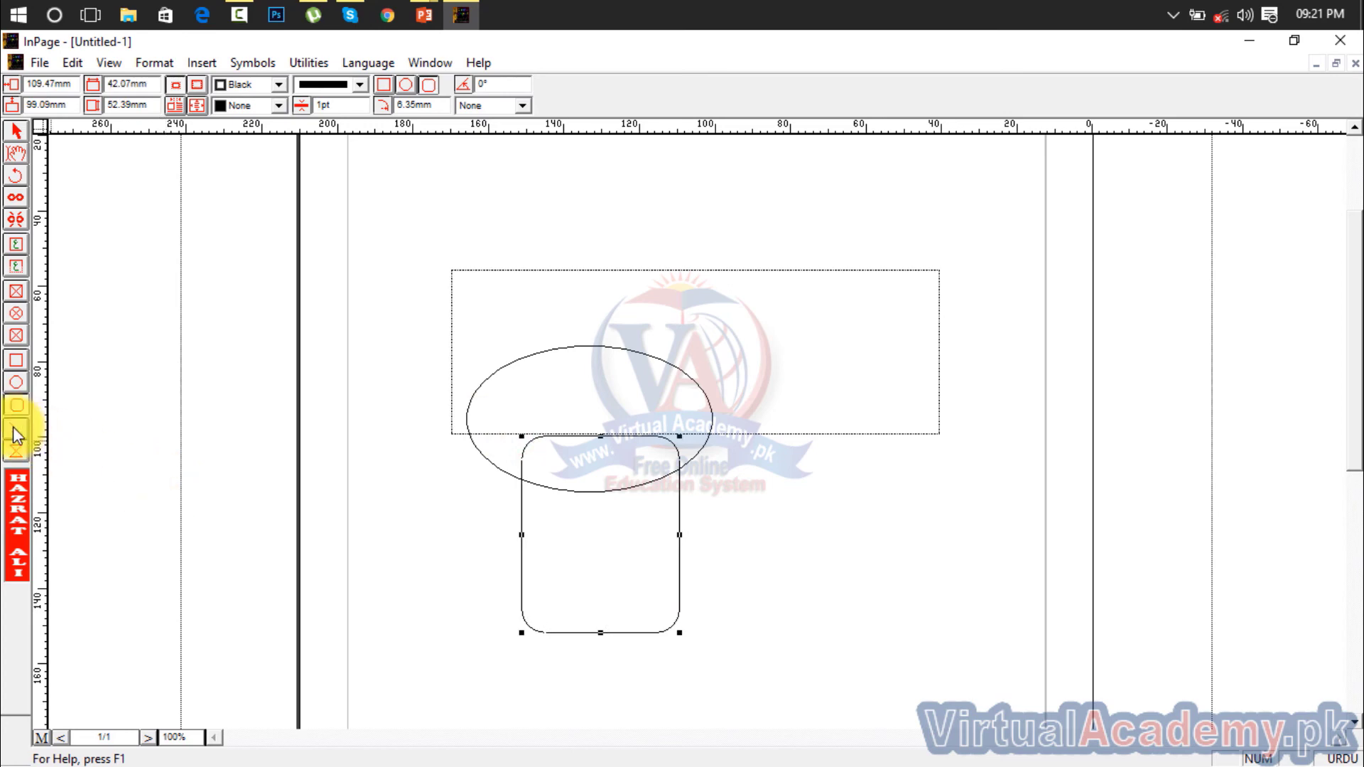
Step: Draw two overlapping polygon shapes over the dotted rectangle's right end, about 51 by 65 mm and about 31 by 39 mm
click(15, 452)
drag(759, 280, 953, 523)
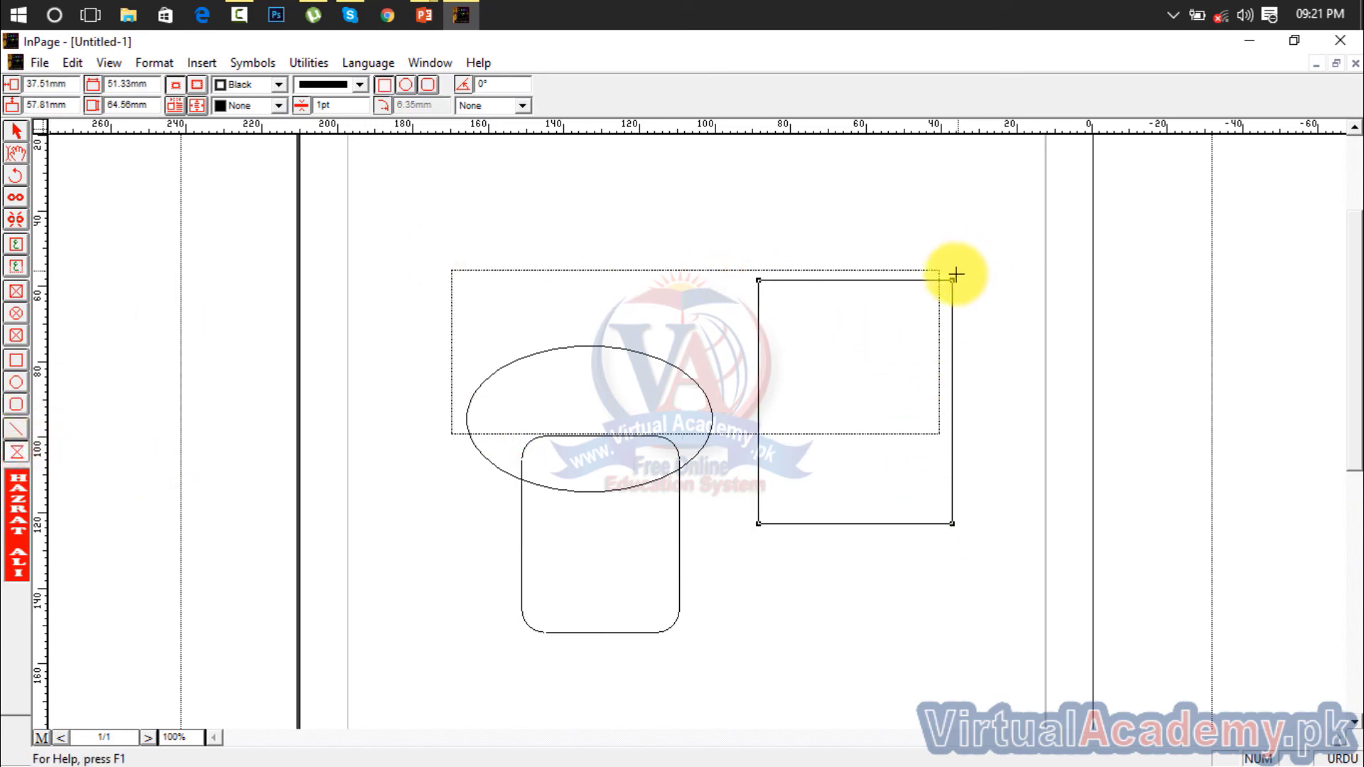
drag(952, 281, 834, 430)
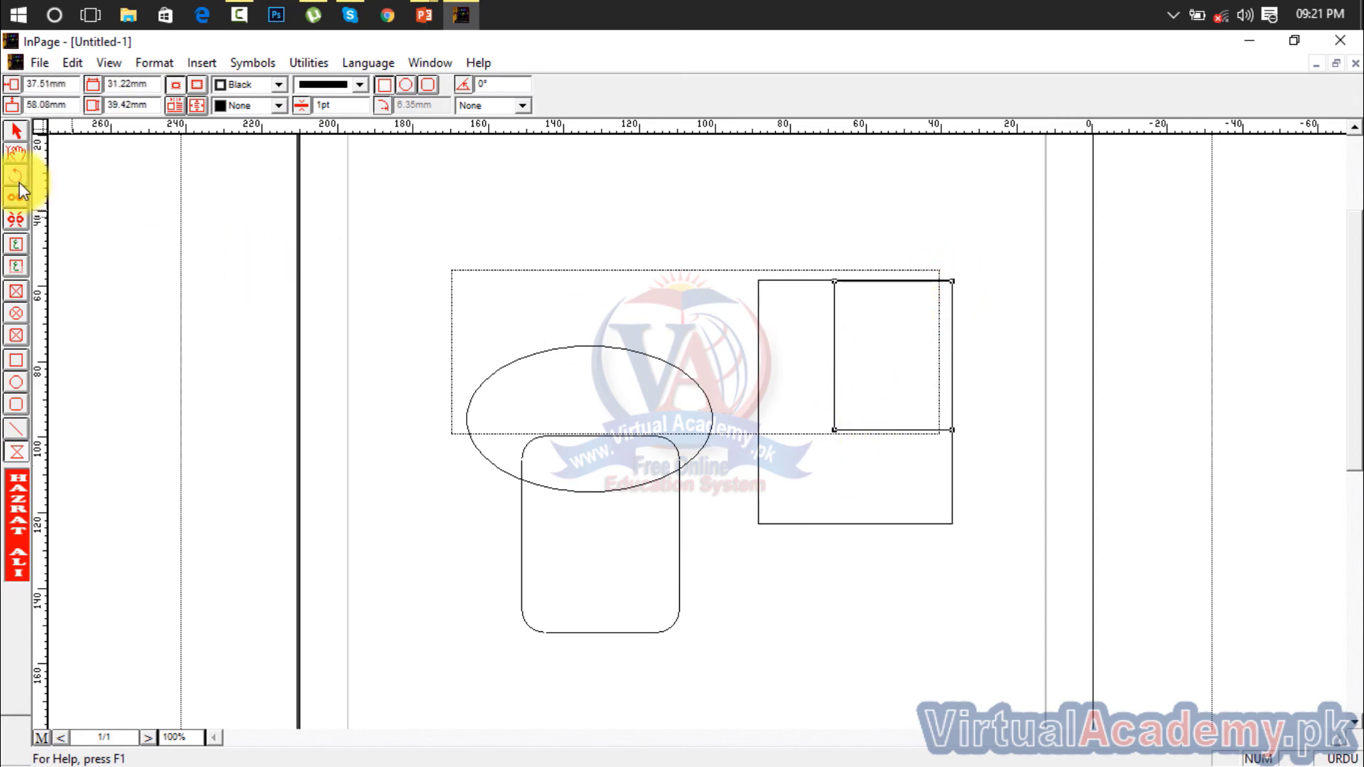
Step: Reshape the smaller polygon into a slanted quadrilateral about 105 mm wide and 94 mm high by moving three of its corners outward
click(16, 131)
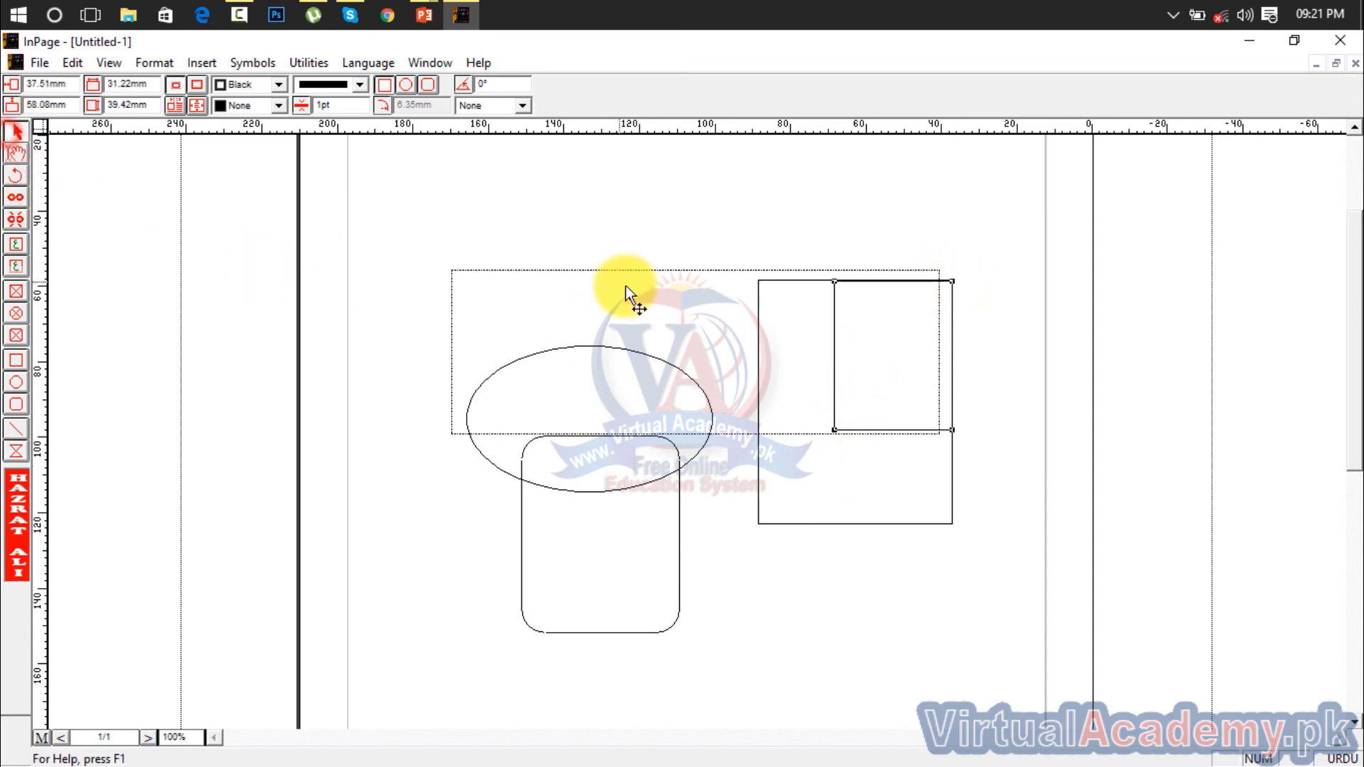
click(756, 518)
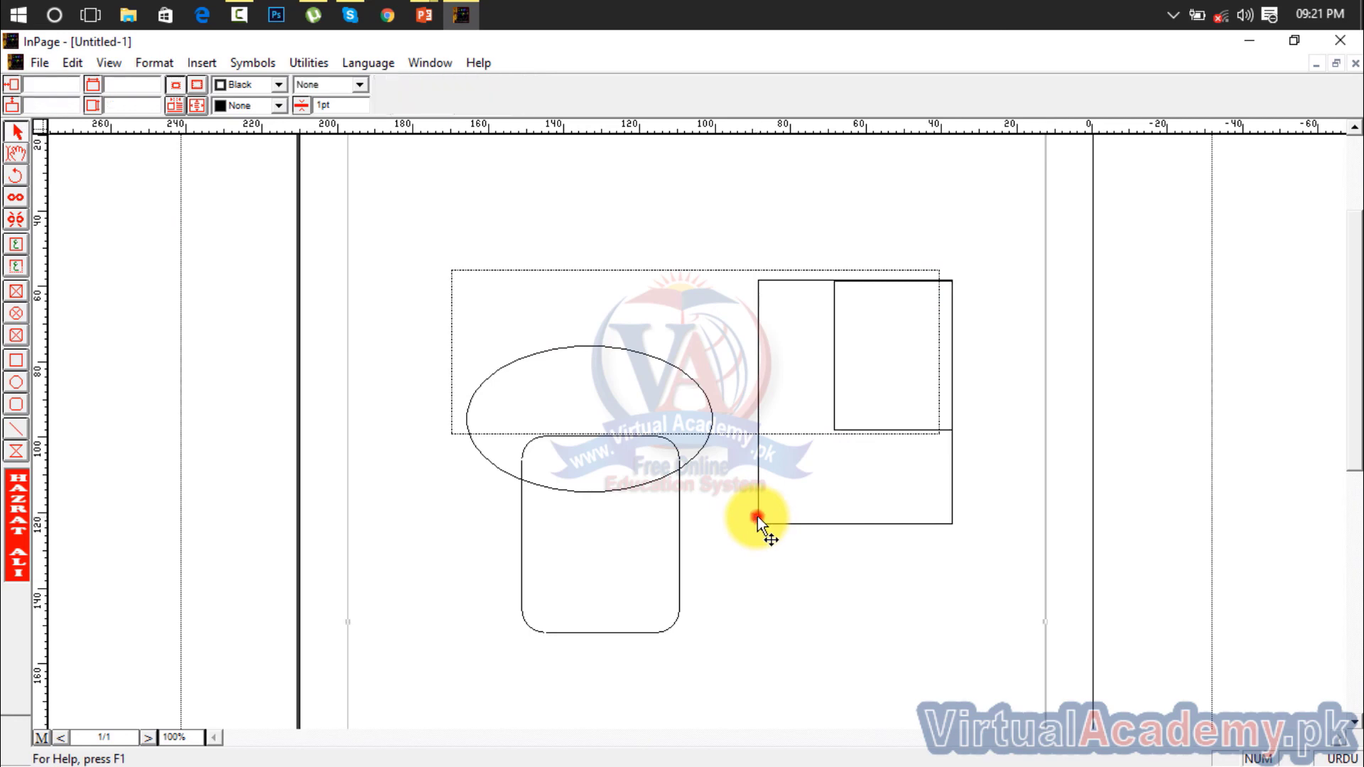
click(854, 431)
drag(836, 430, 651, 541)
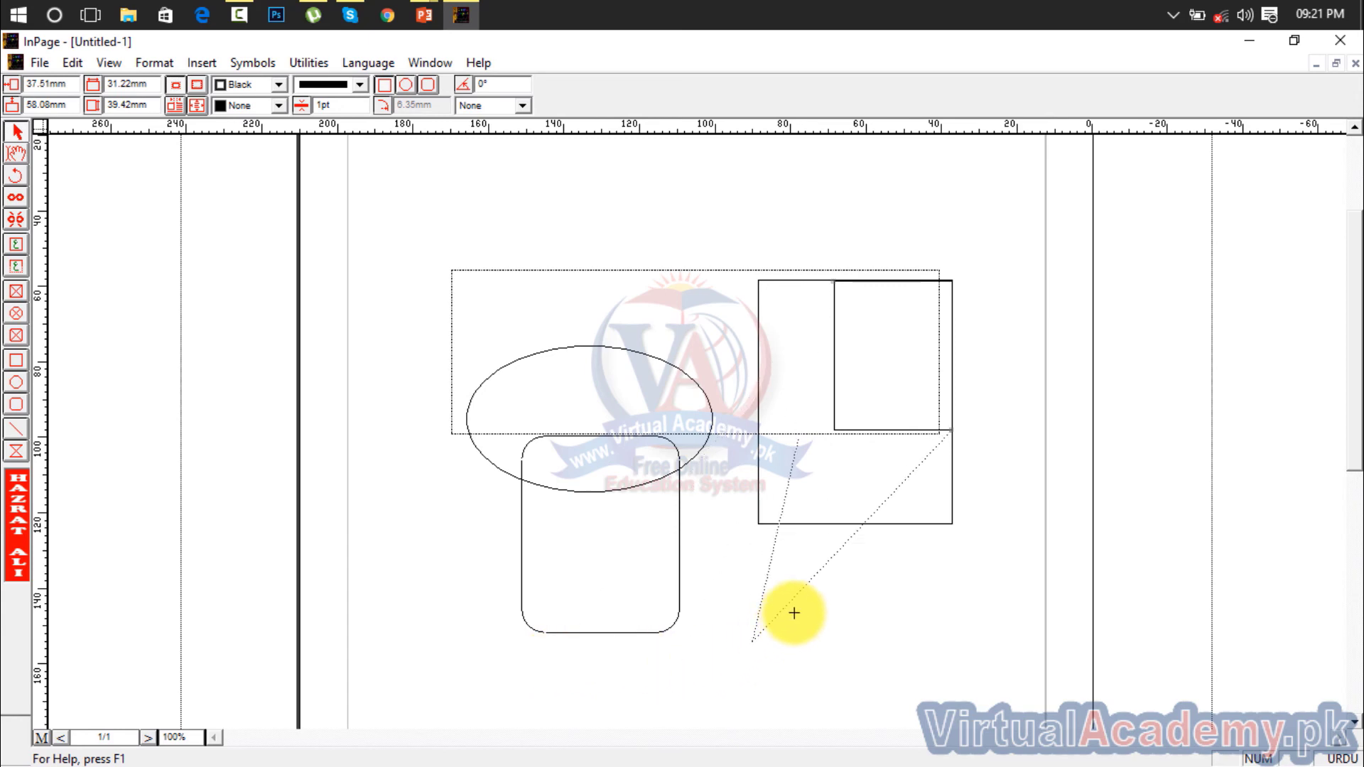
double_click(792, 637)
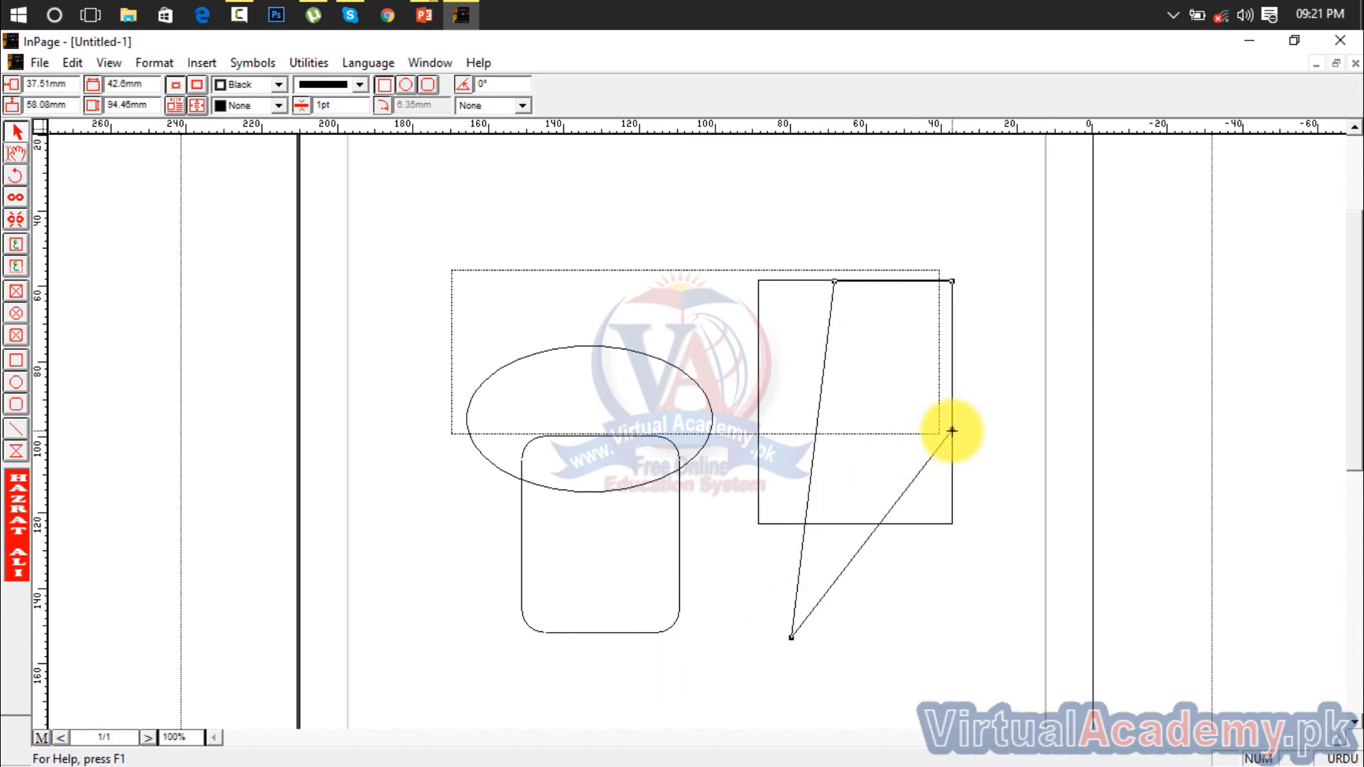
drag(953, 431, 1080, 399)
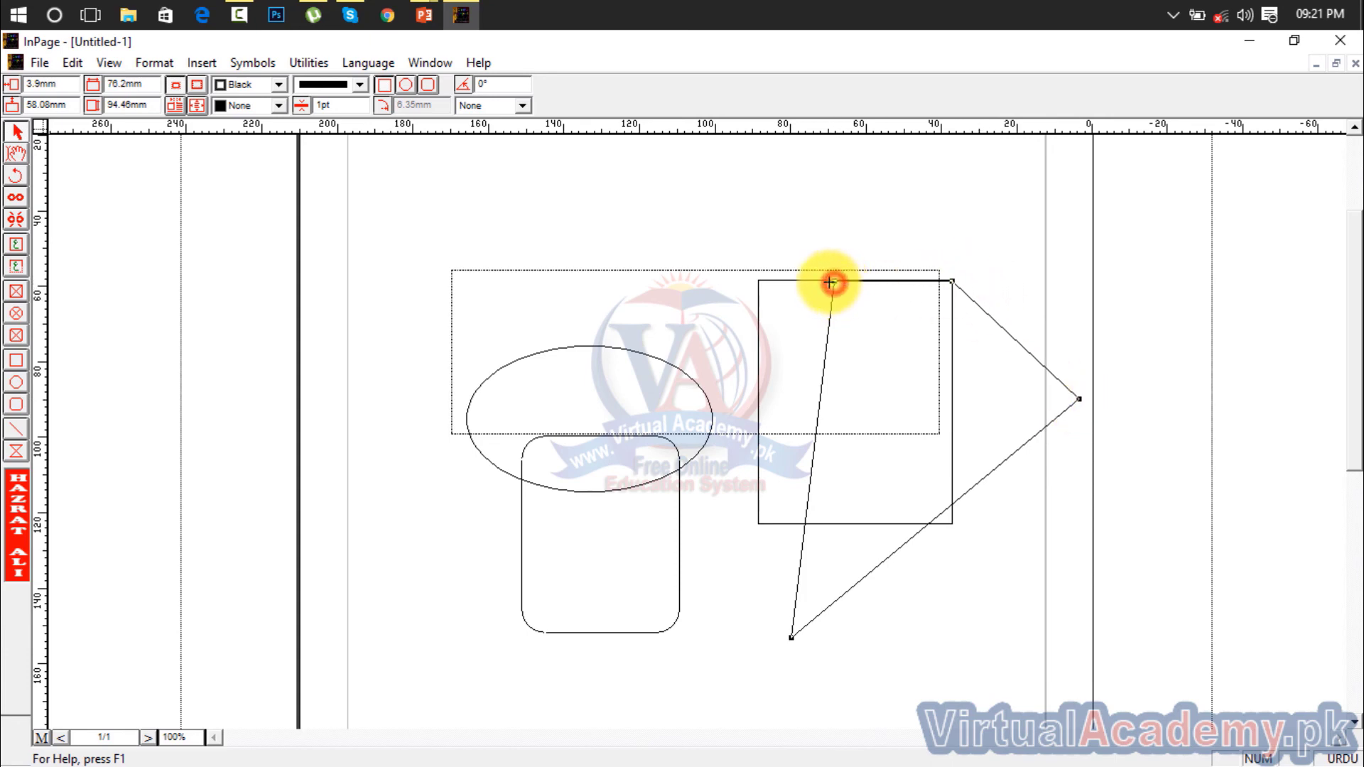
drag(830, 282, 682, 555)
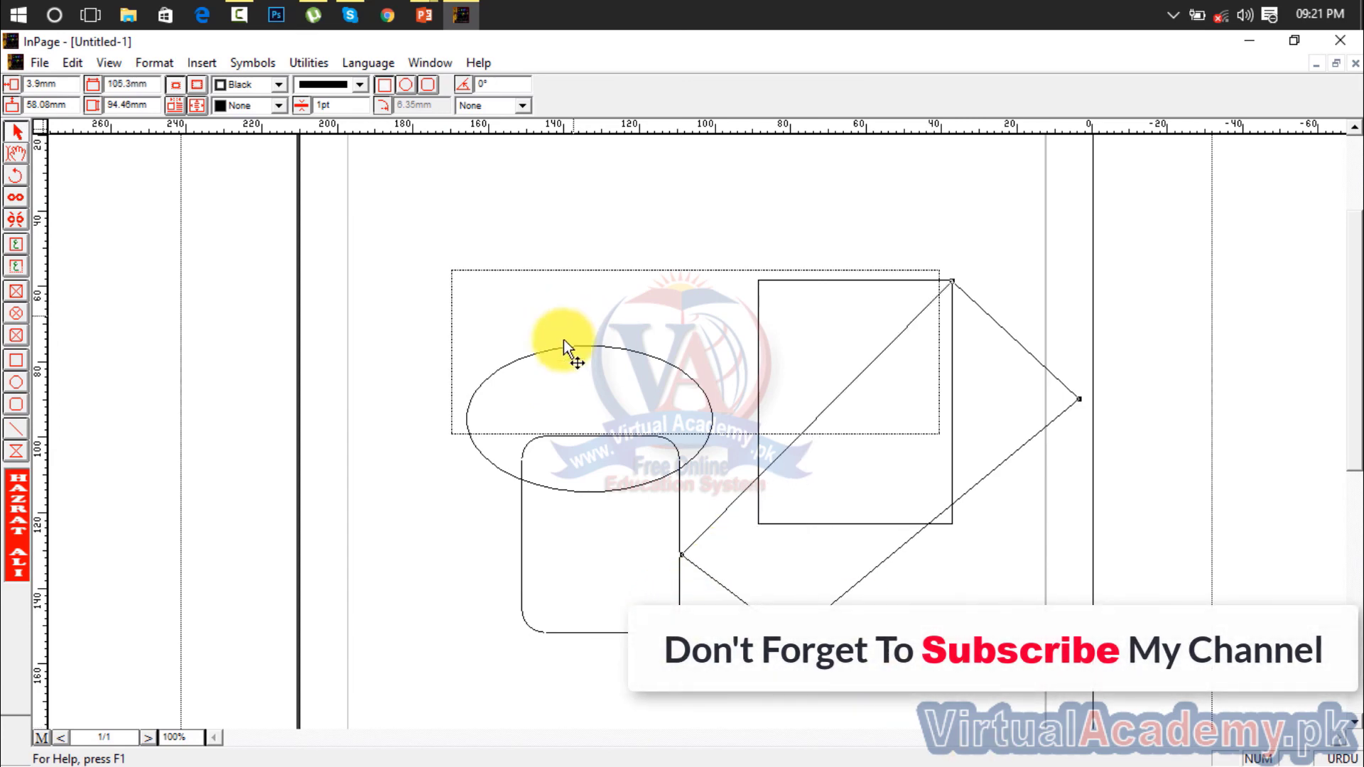
Step: Draw another polygon shape about 58 mm wide and 24 mm high in the empty lower part of the page
click(15, 455)
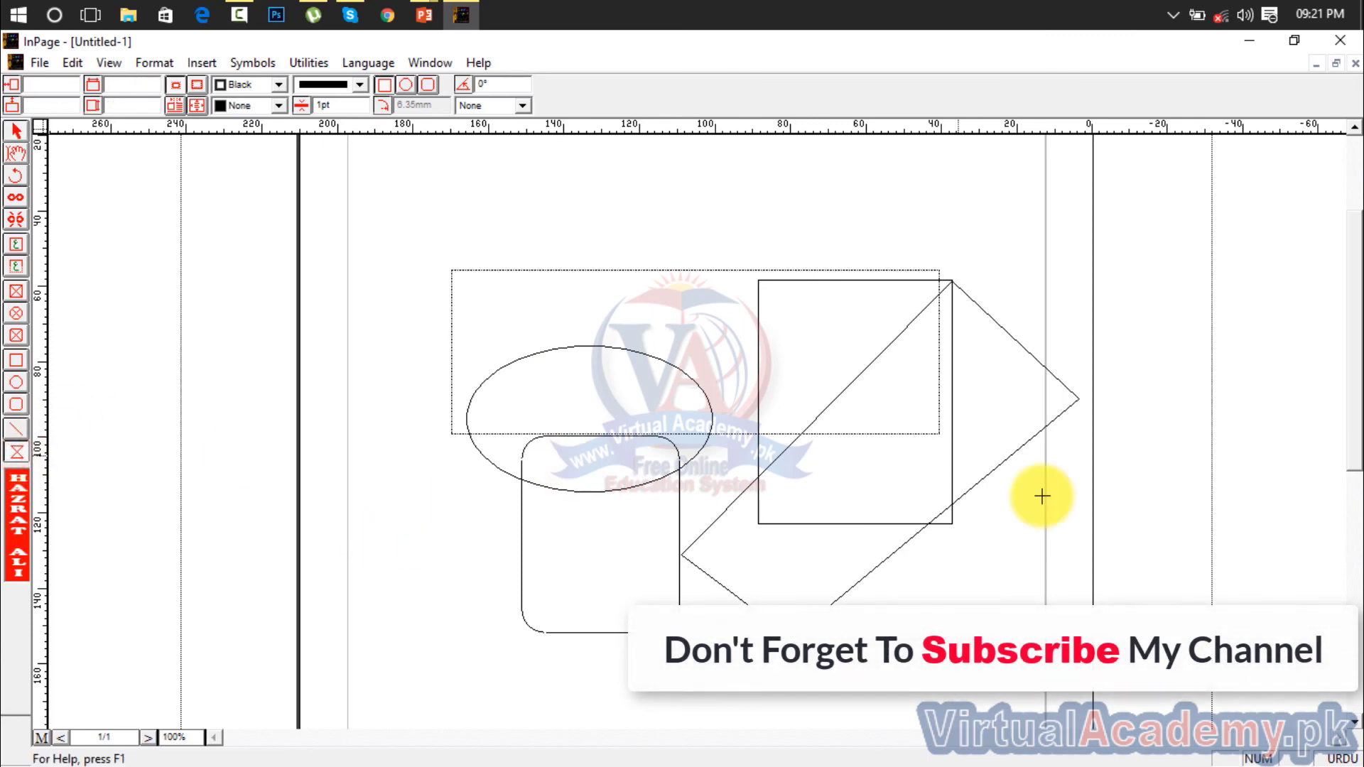
click(1352, 544)
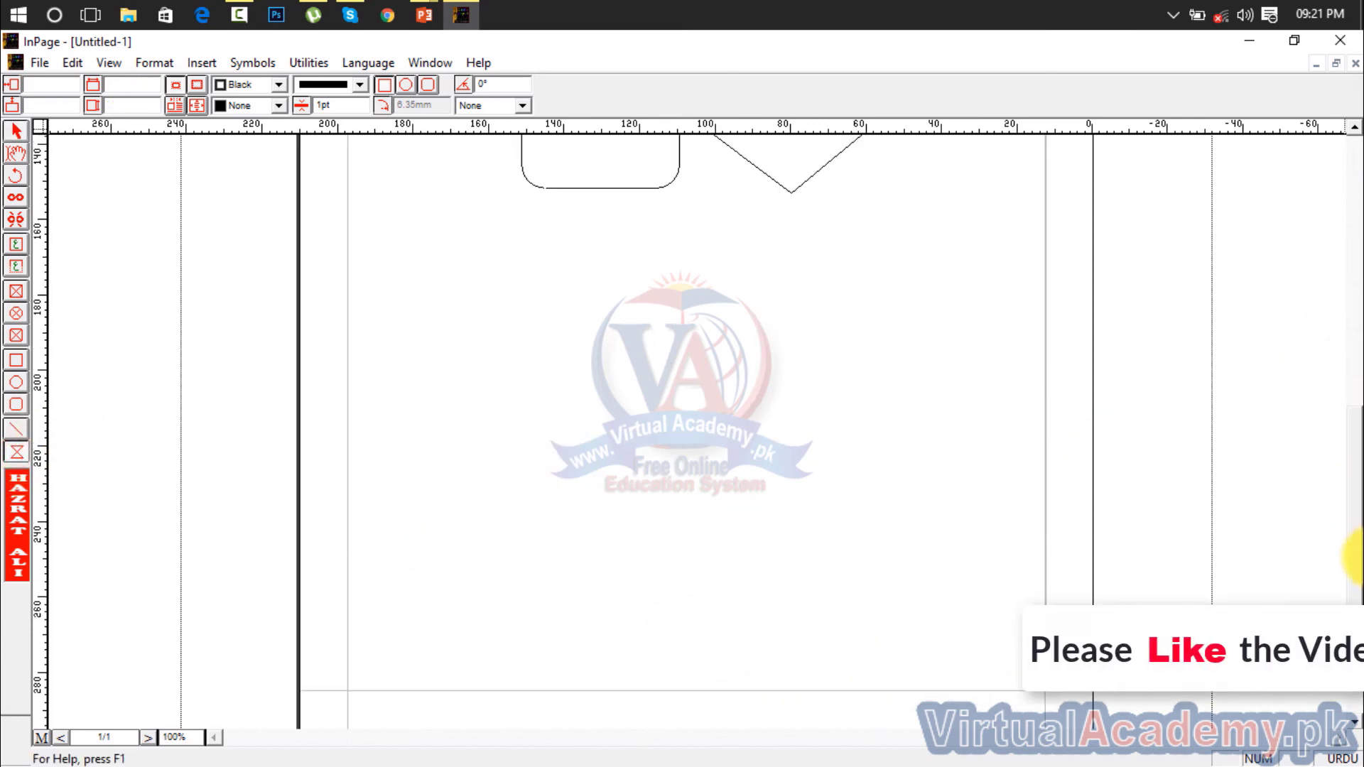
drag(483, 357, 707, 446)
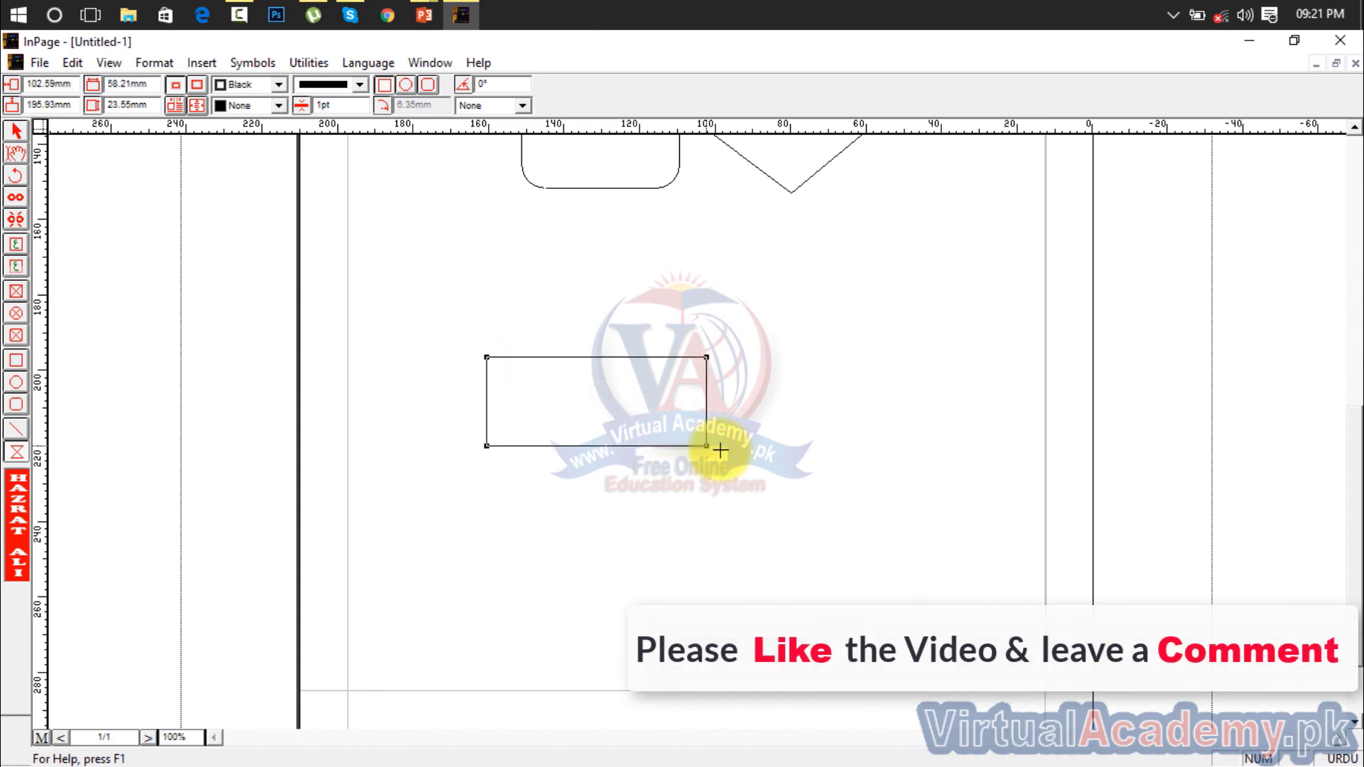
Step: Reshape the lower polygon to about 73 by 46 mm by pulling an extra corner from its right edge and moving both bottom corners
click(17, 132)
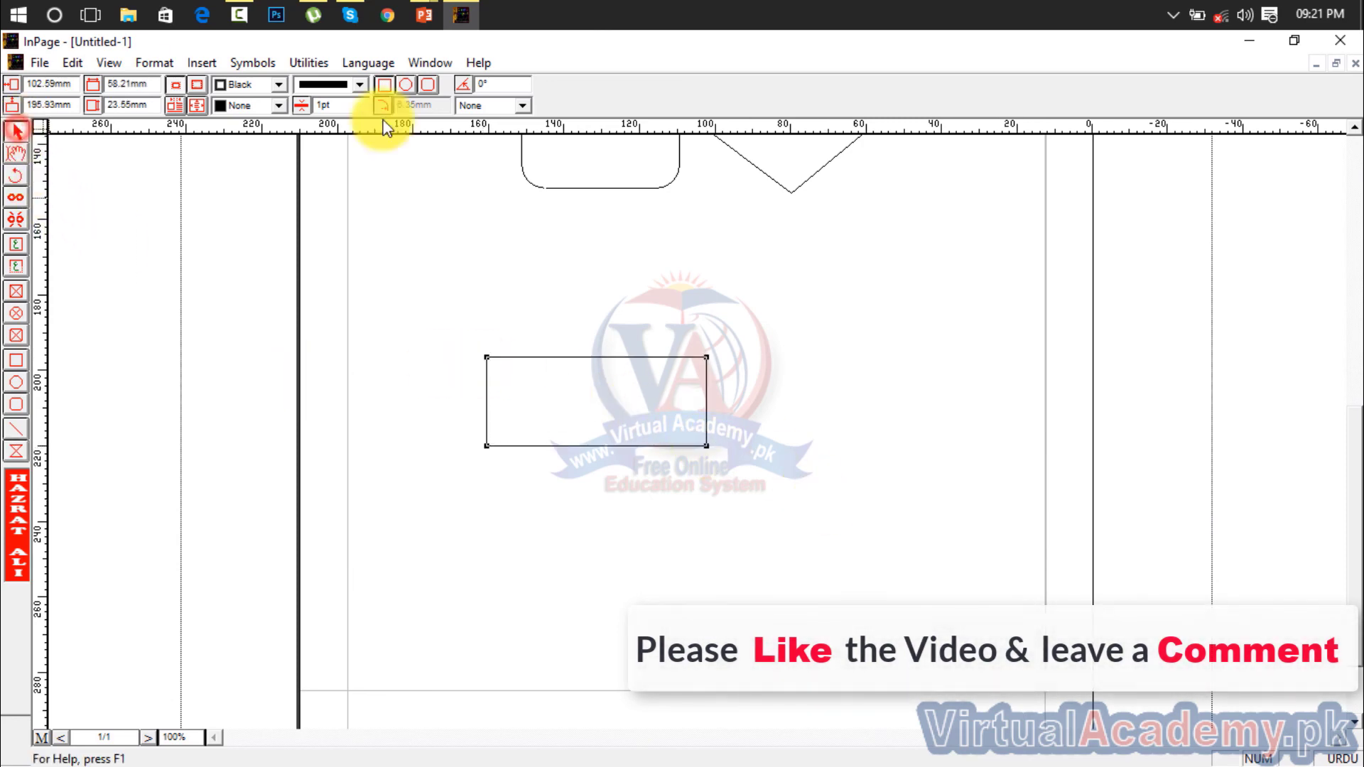
drag(712, 356, 746, 290)
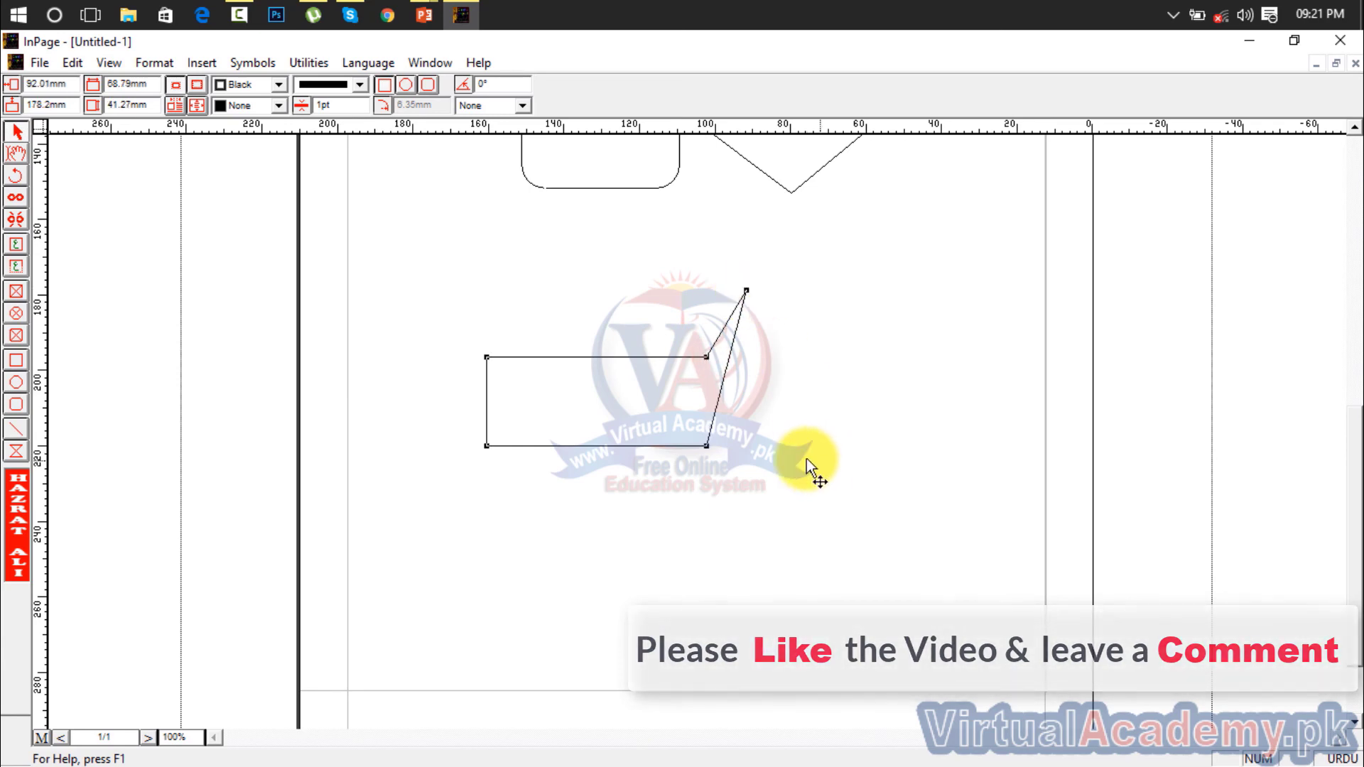
click(705, 447)
drag(732, 446, 764, 446)
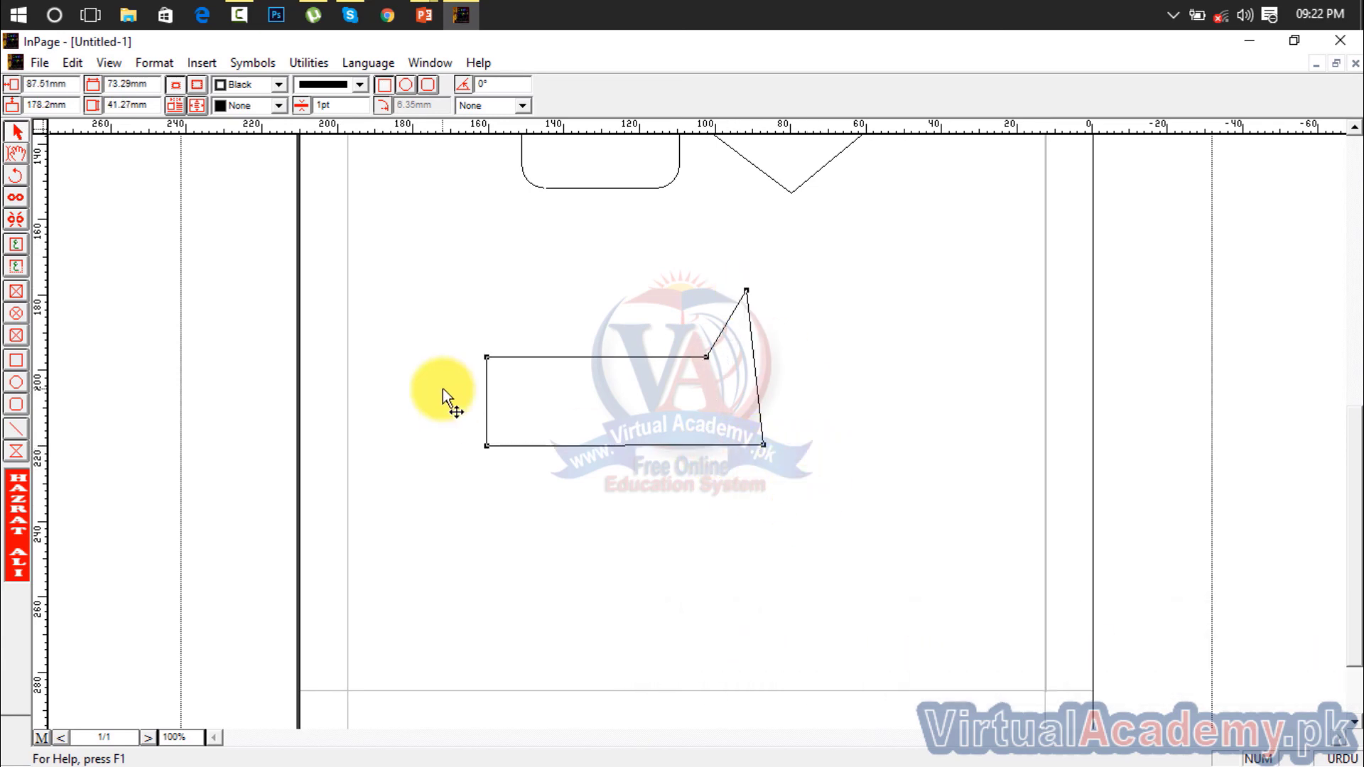
drag(486, 444, 592, 270)
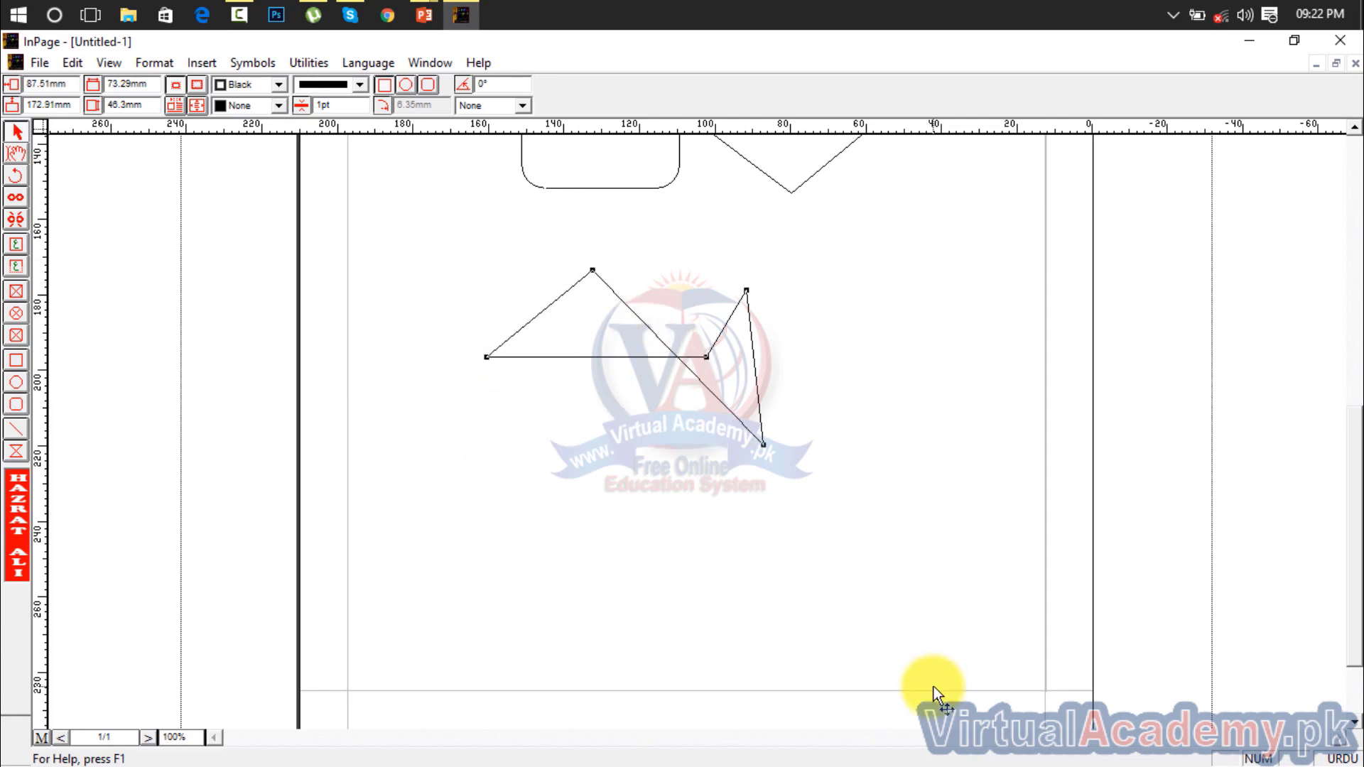
Step: Delete the reshaped polygon from the lower part of the page
click(899, 515)
click(707, 359)
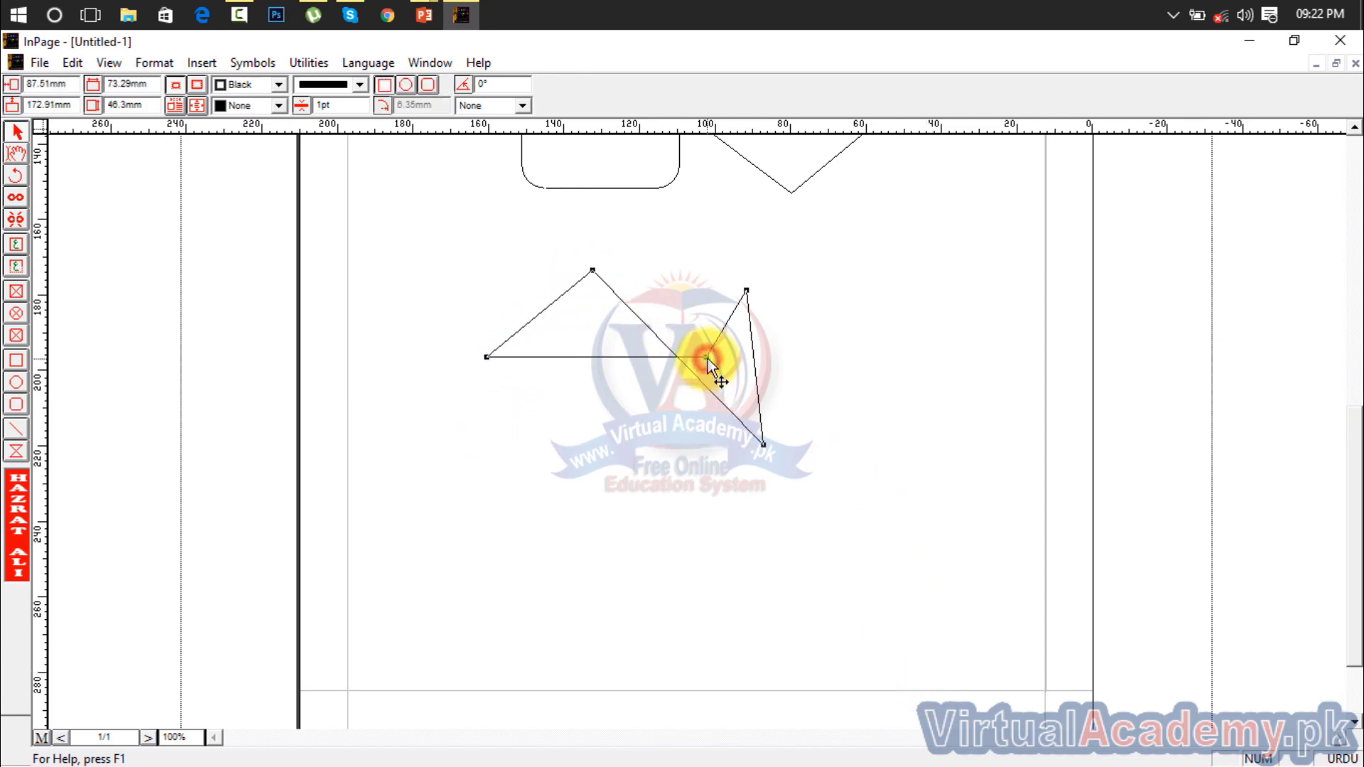
key(Delete)
click(659, 158)
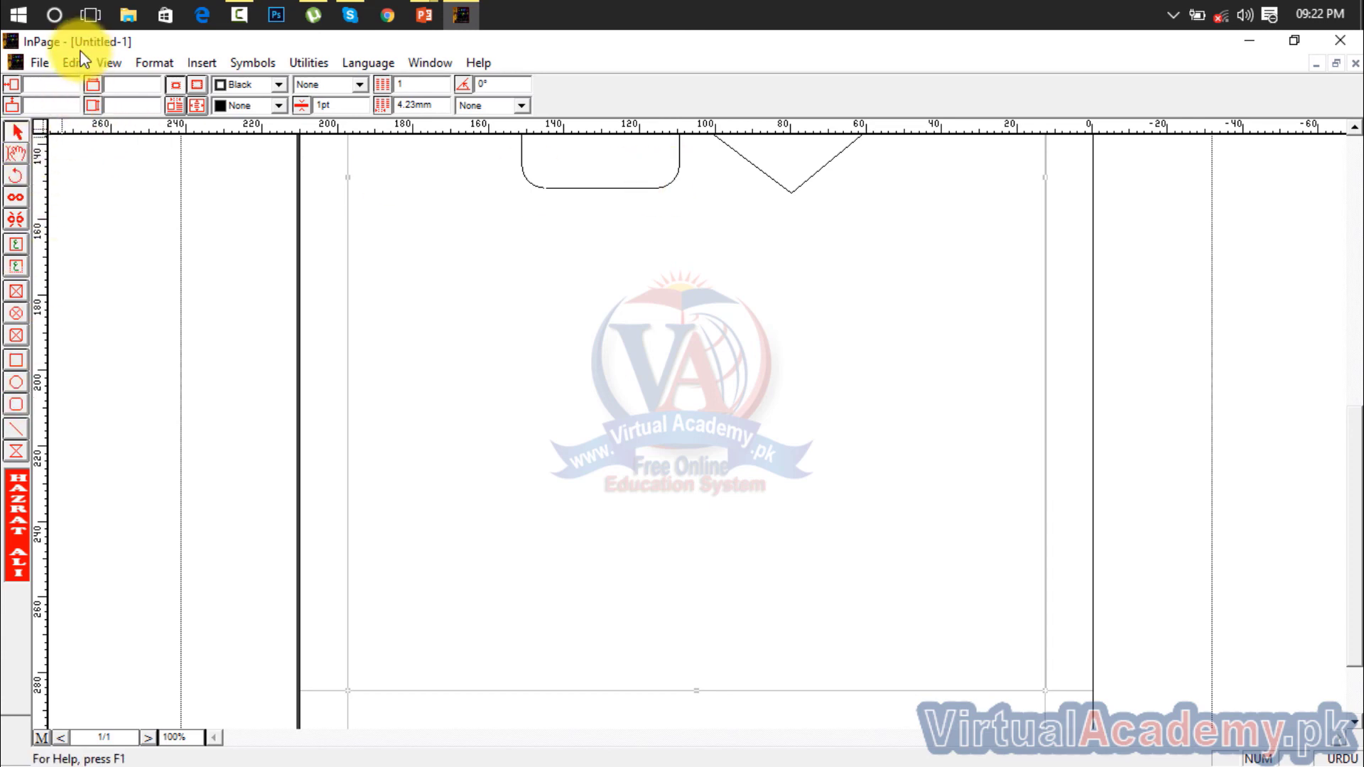
click(40, 63)
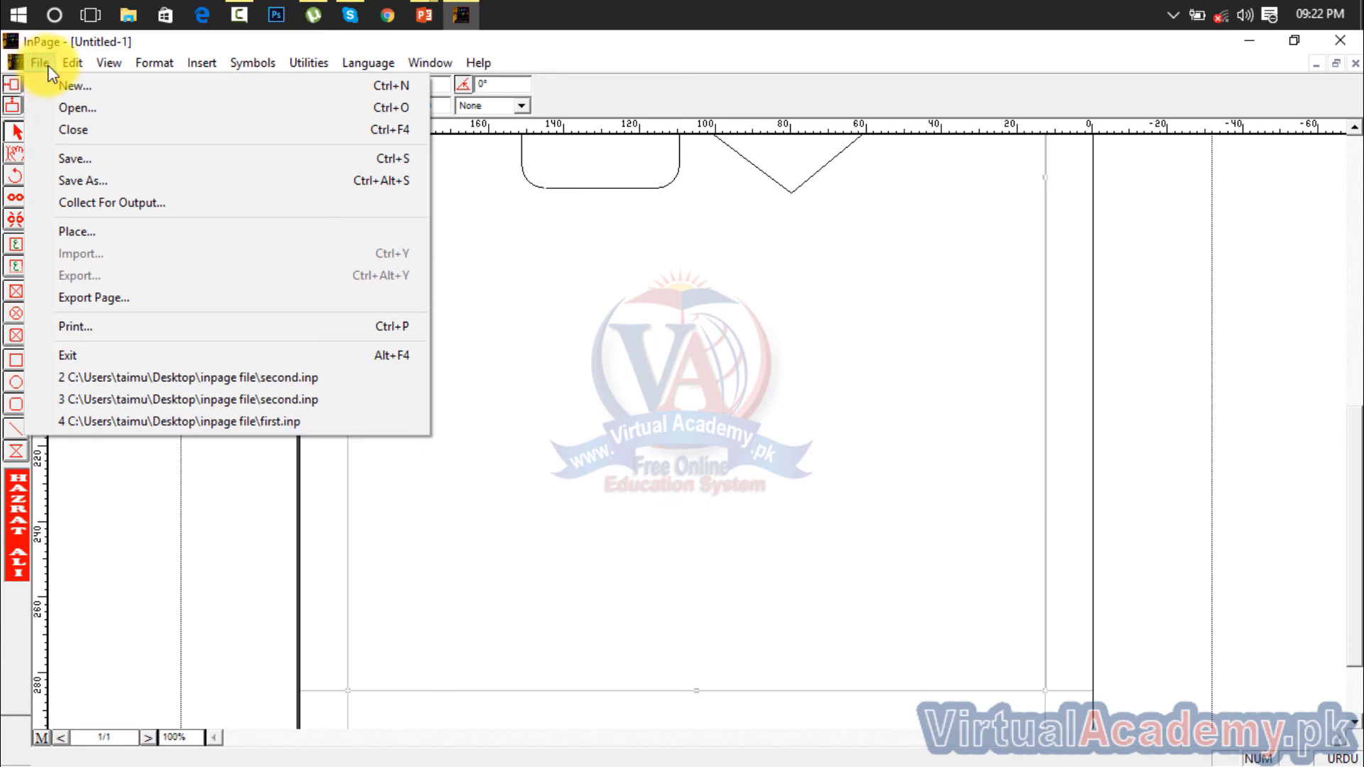
click(77, 59)
click(77, 60)
click(77, 60)
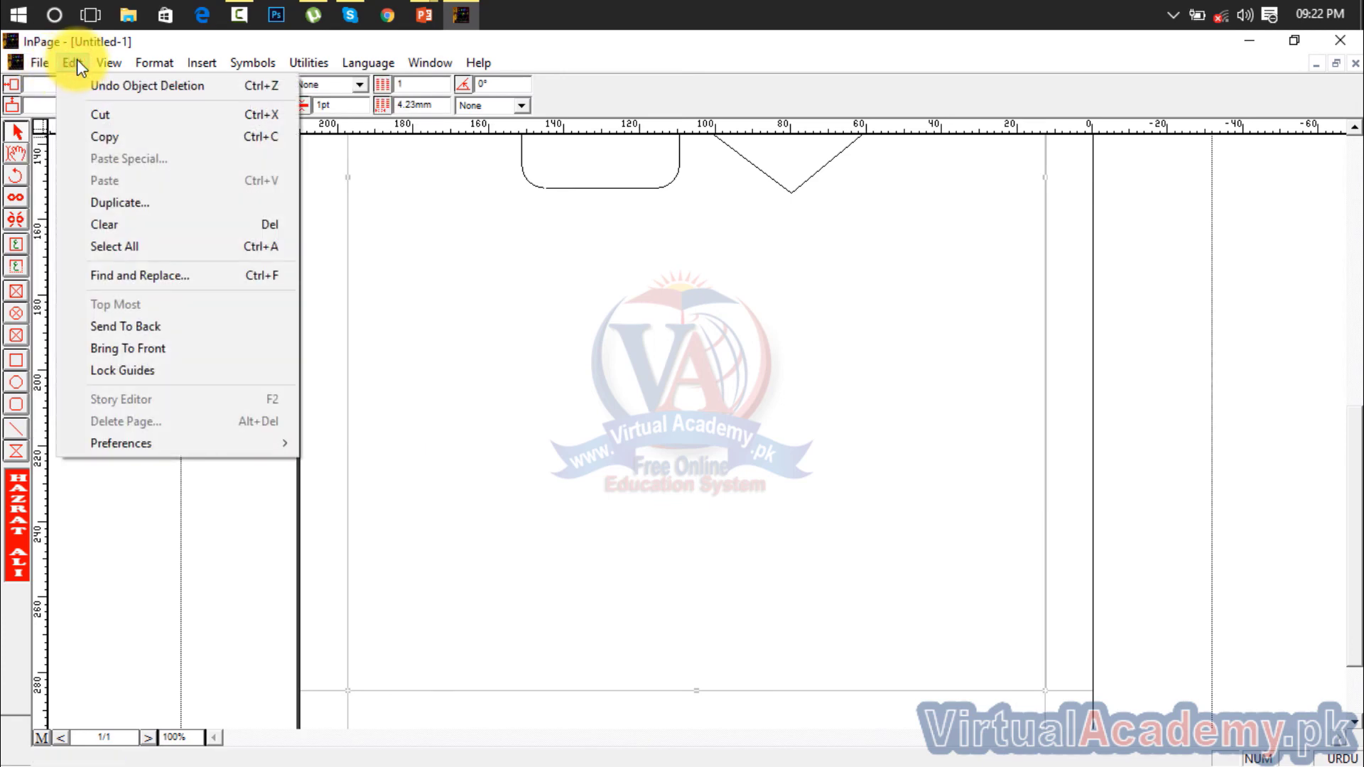
mouse_move(150, 62)
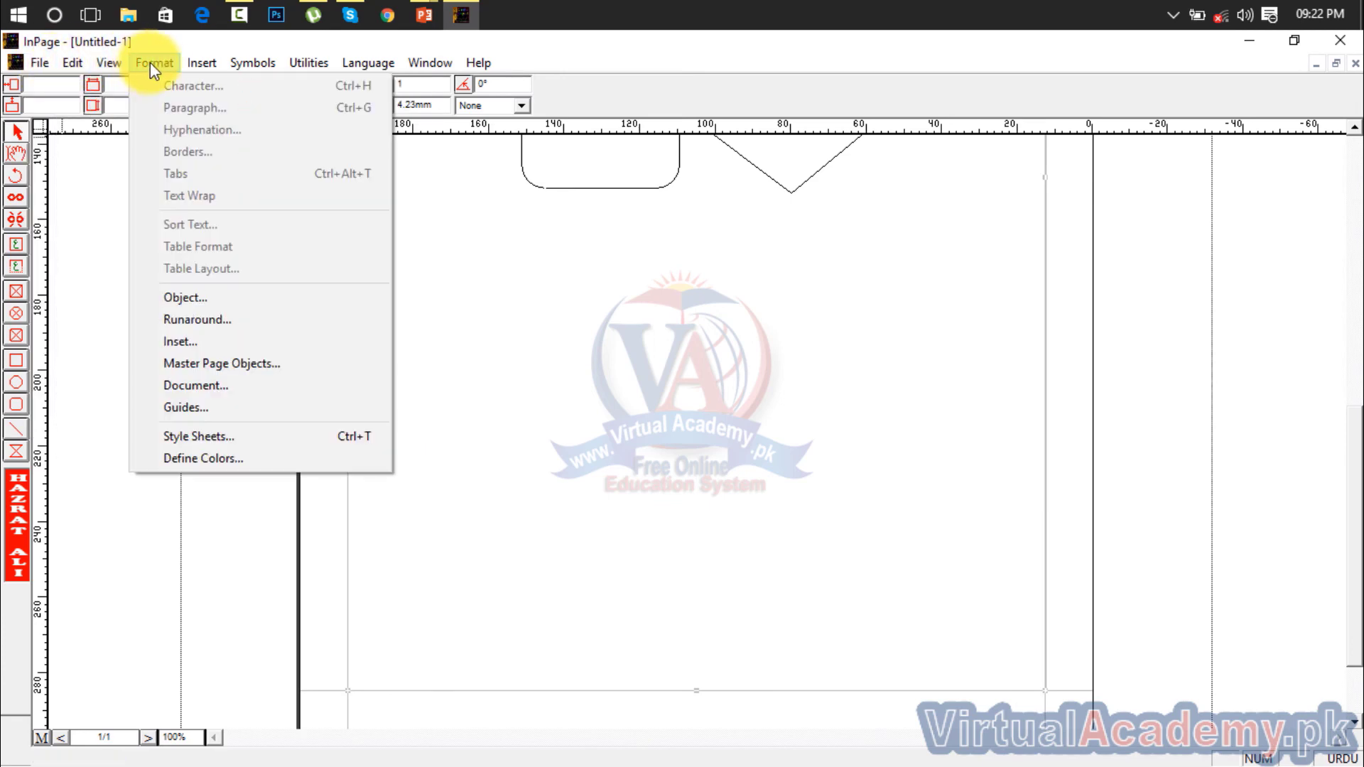
mouse_move(192, 67)
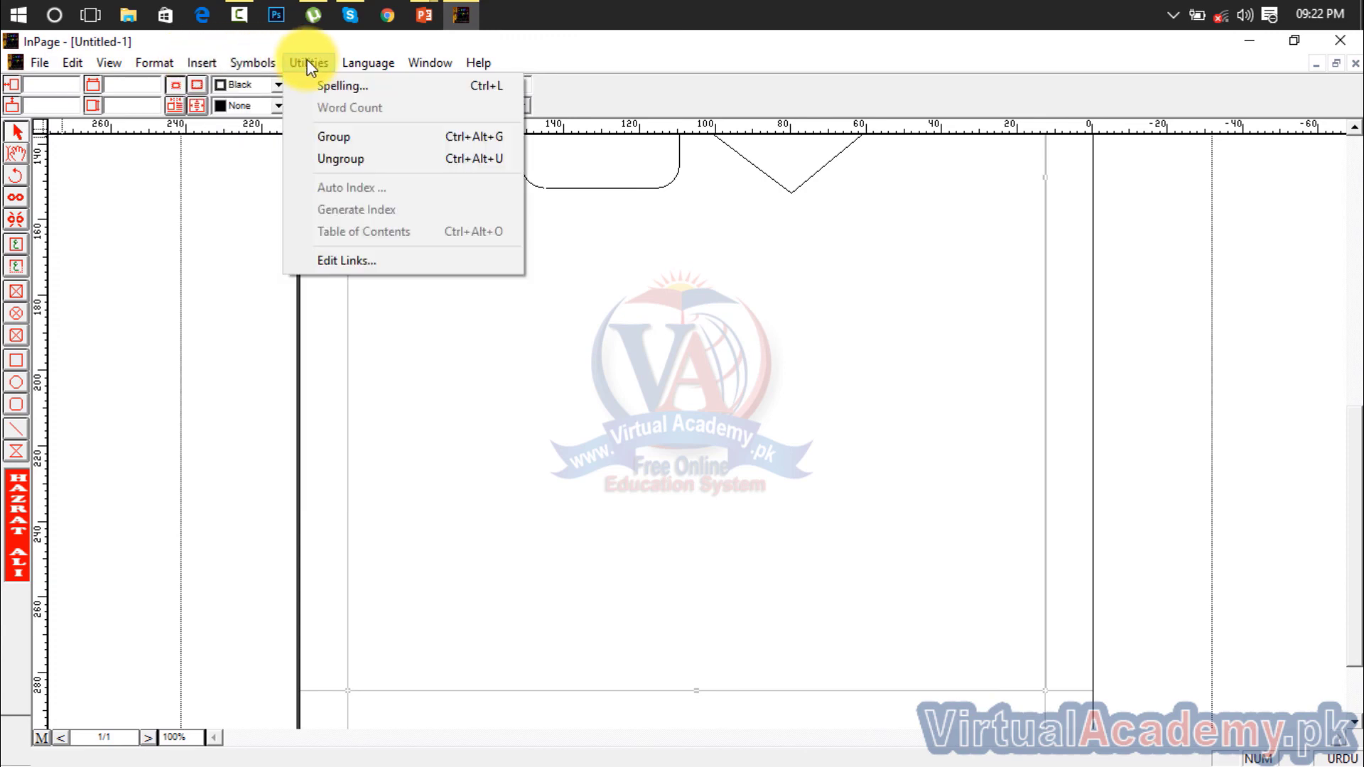
mouse_move(370, 66)
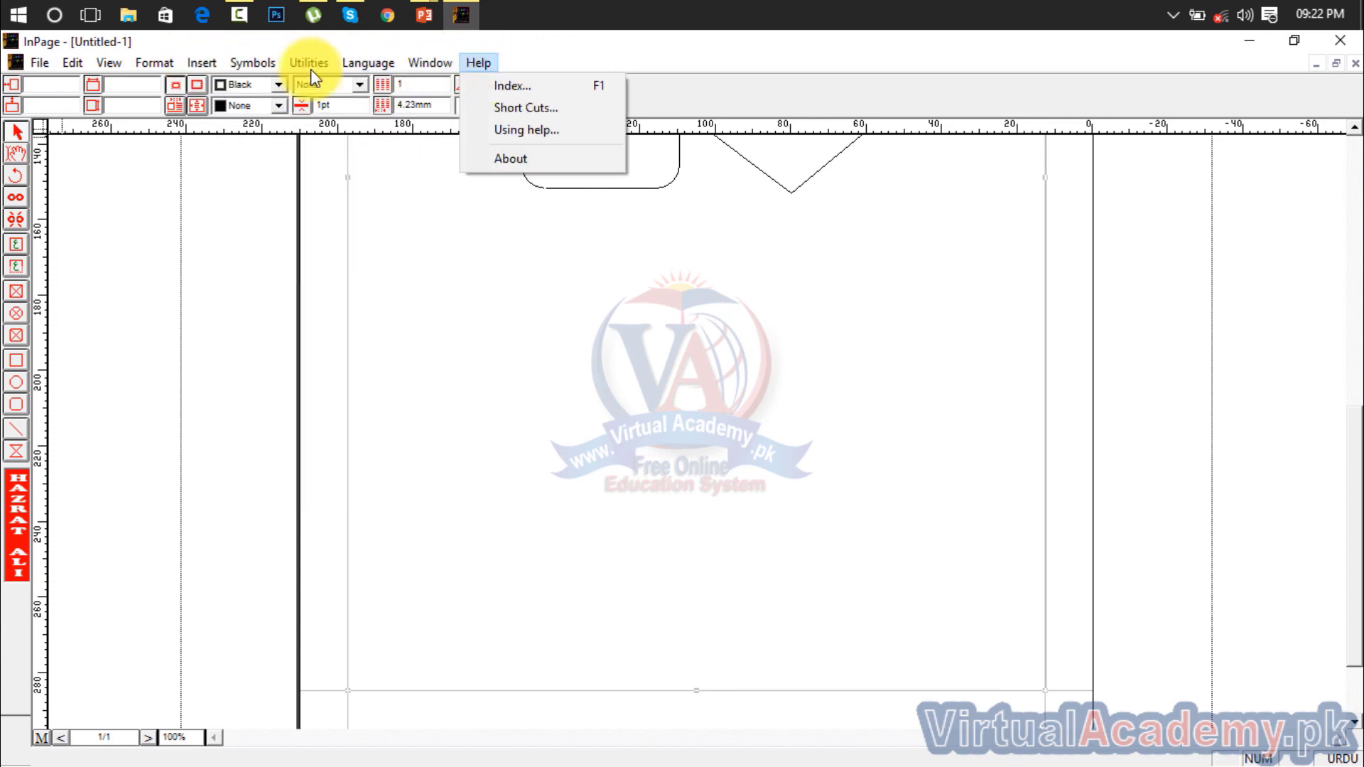
mouse_move(478, 63)
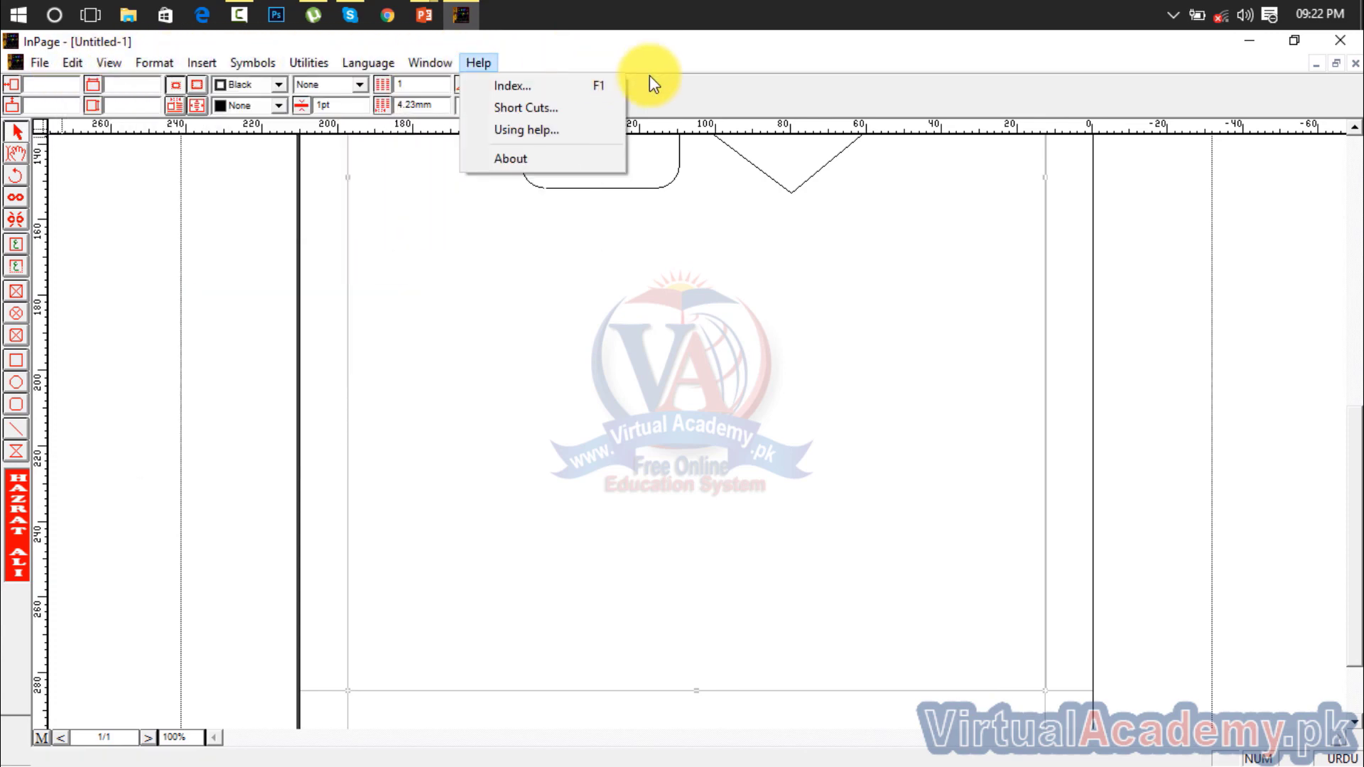